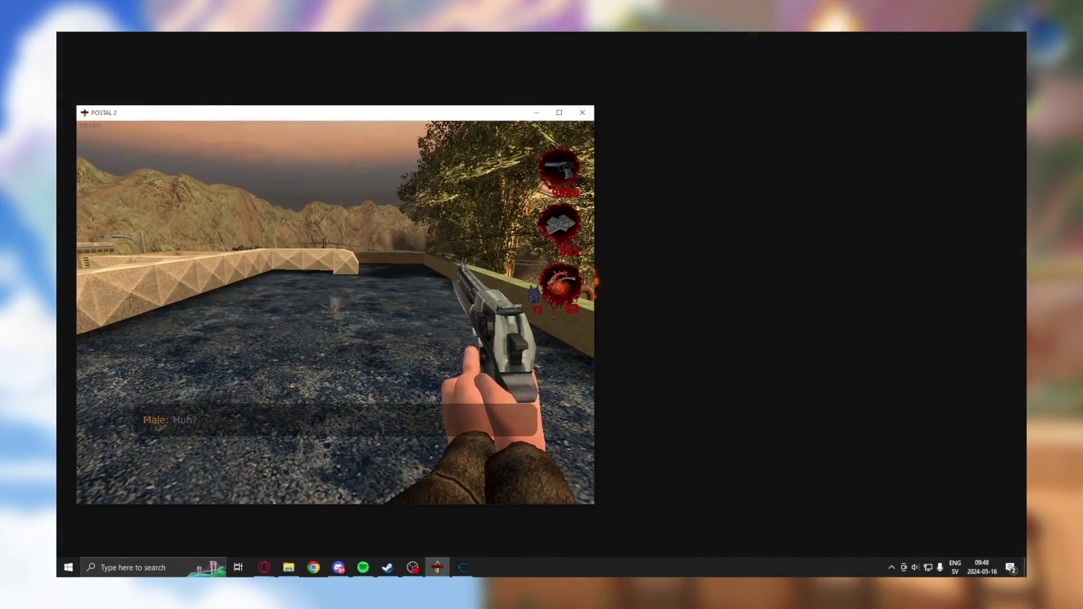
Switch weapons in Postal 2 and fire across the rooftop to check the normal firing speed
key(4)
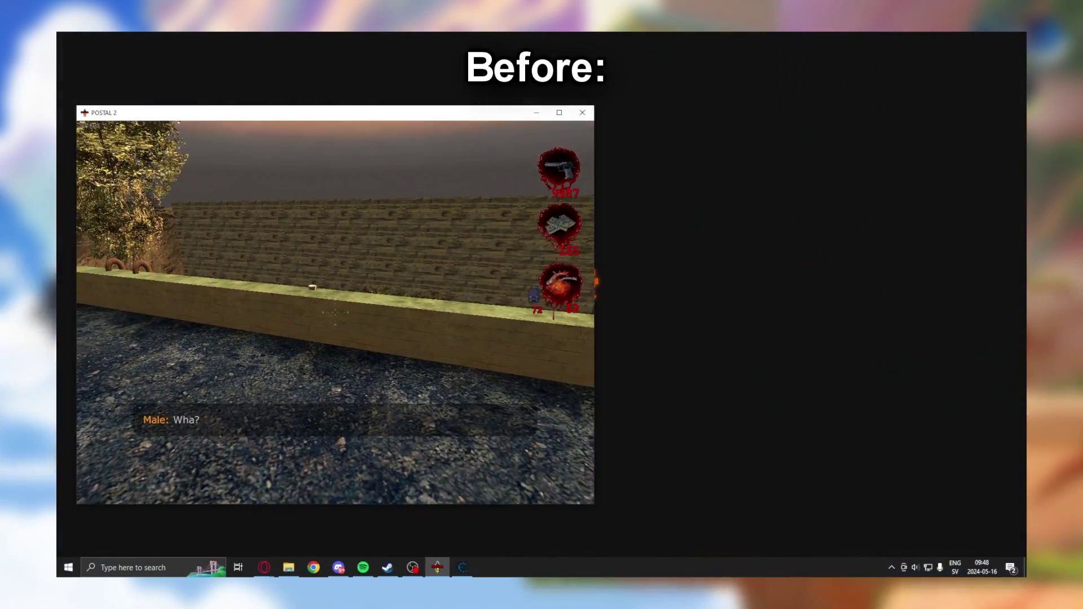
click(336, 312)
click(336, 313)
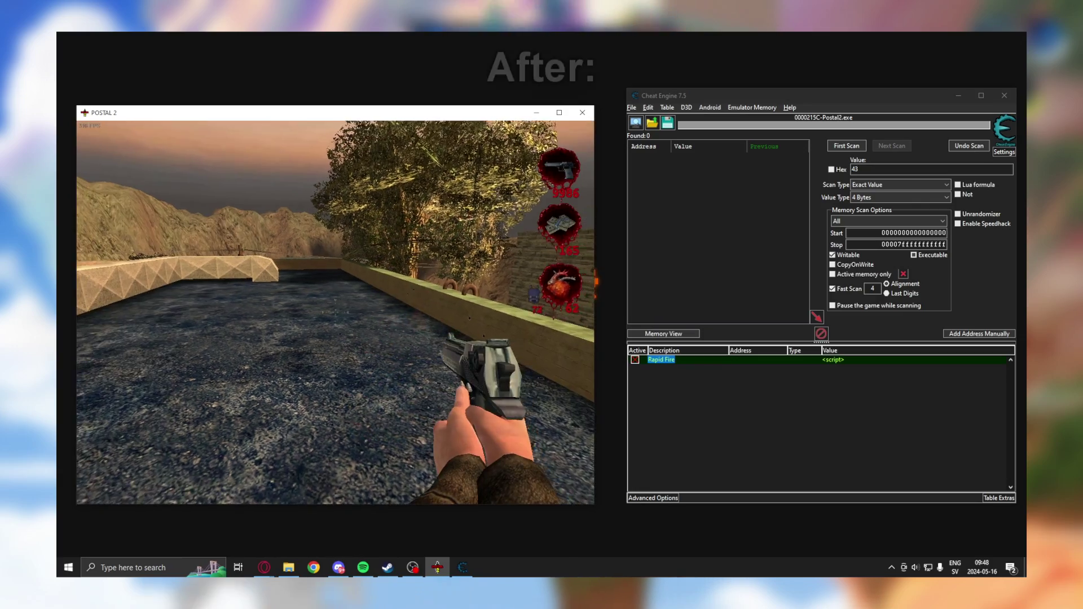
Fire the pistol on the rooftop to test the Rapid Fire script
click(335, 312)
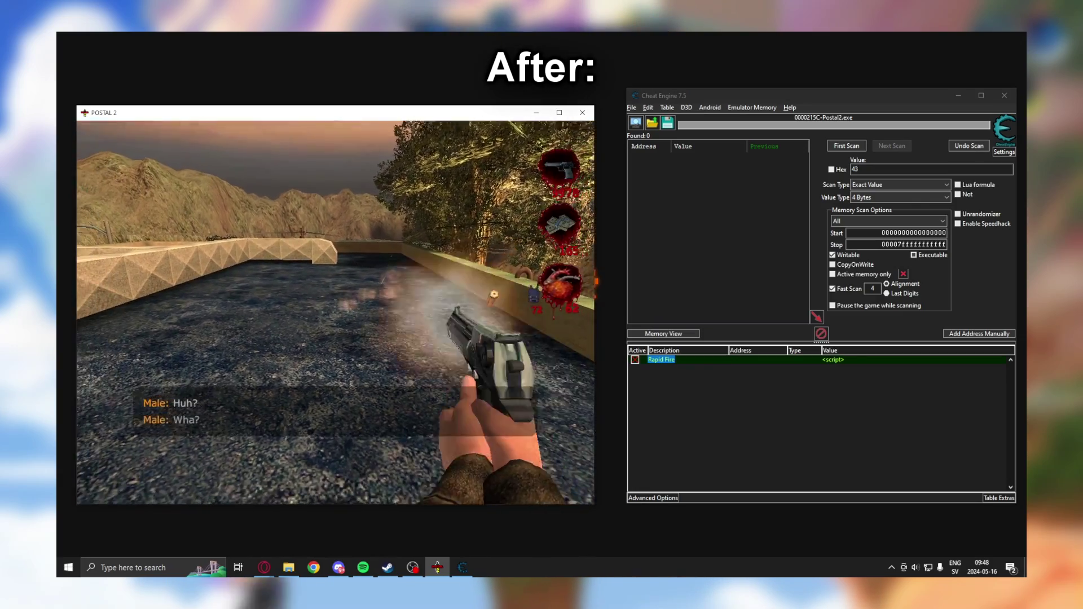
click(336, 312)
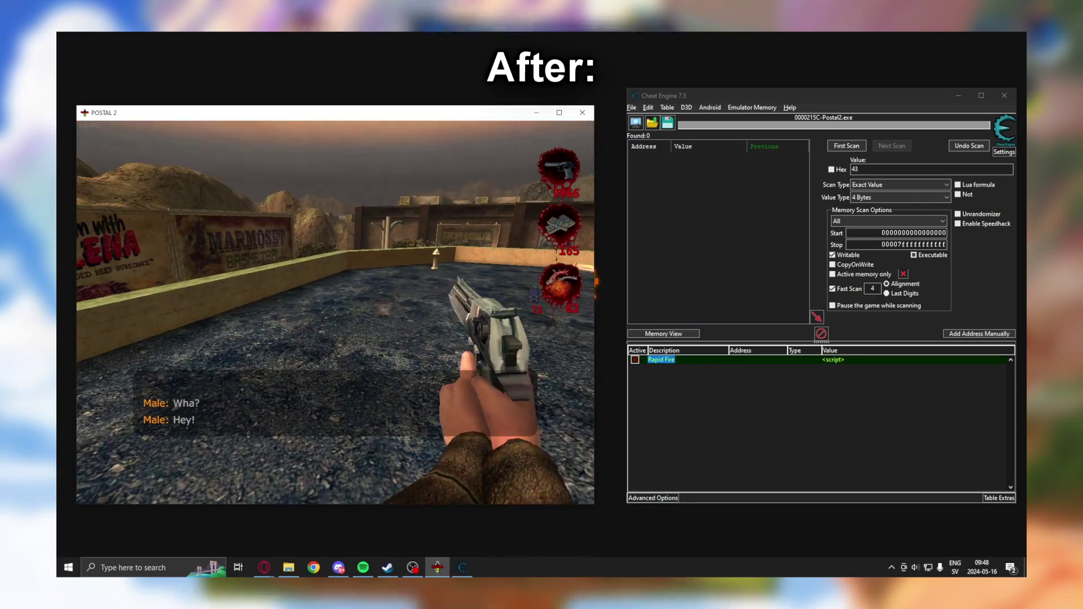
click(335, 312)
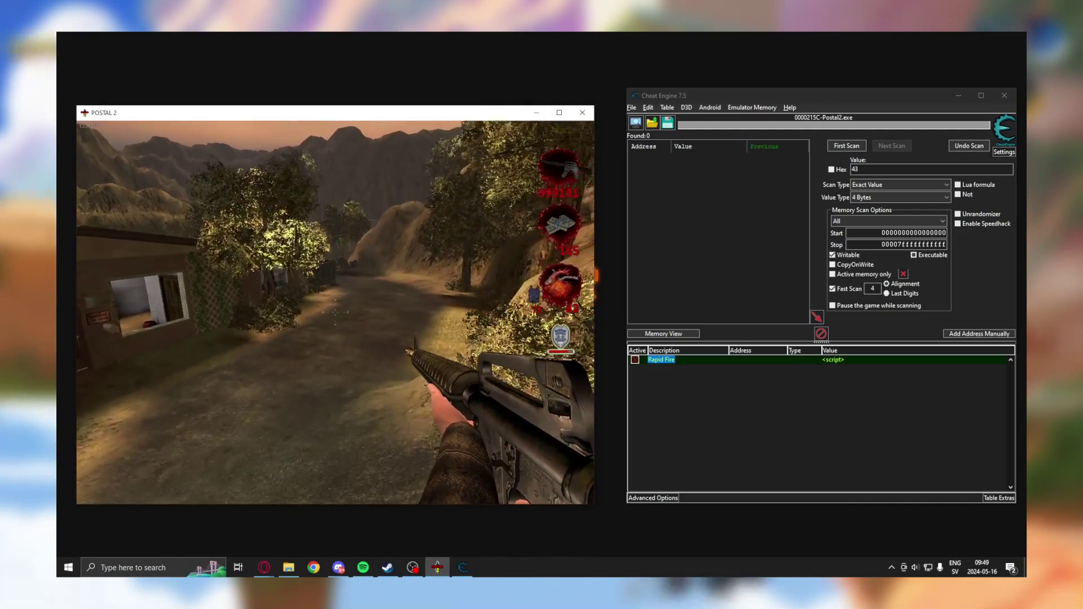
Advance along the dirt road past the houses while firing the assault rifle to test rapid fire
key(w)
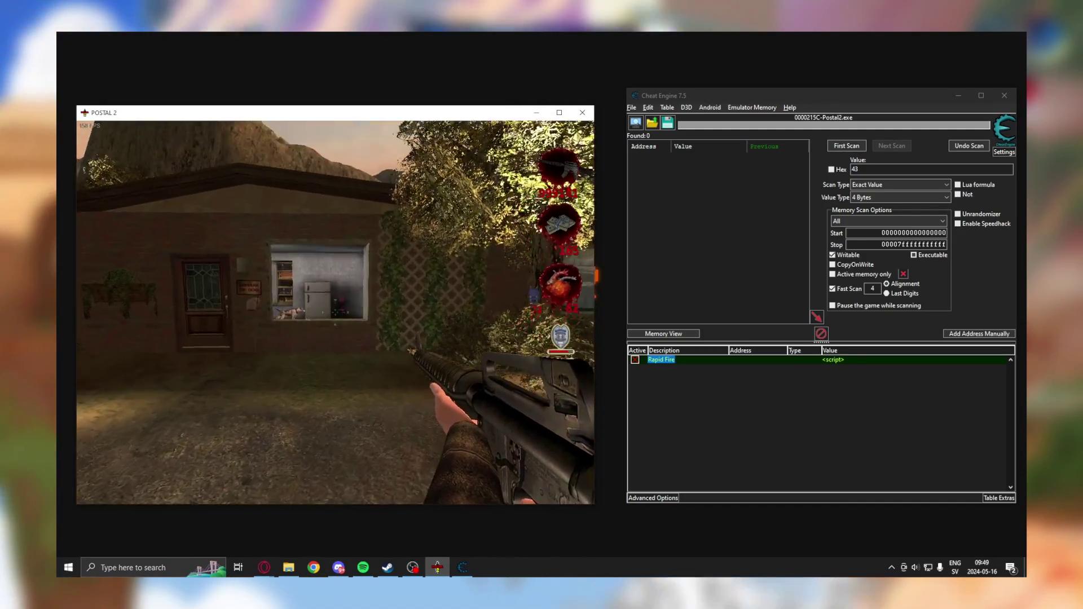
click(336, 313)
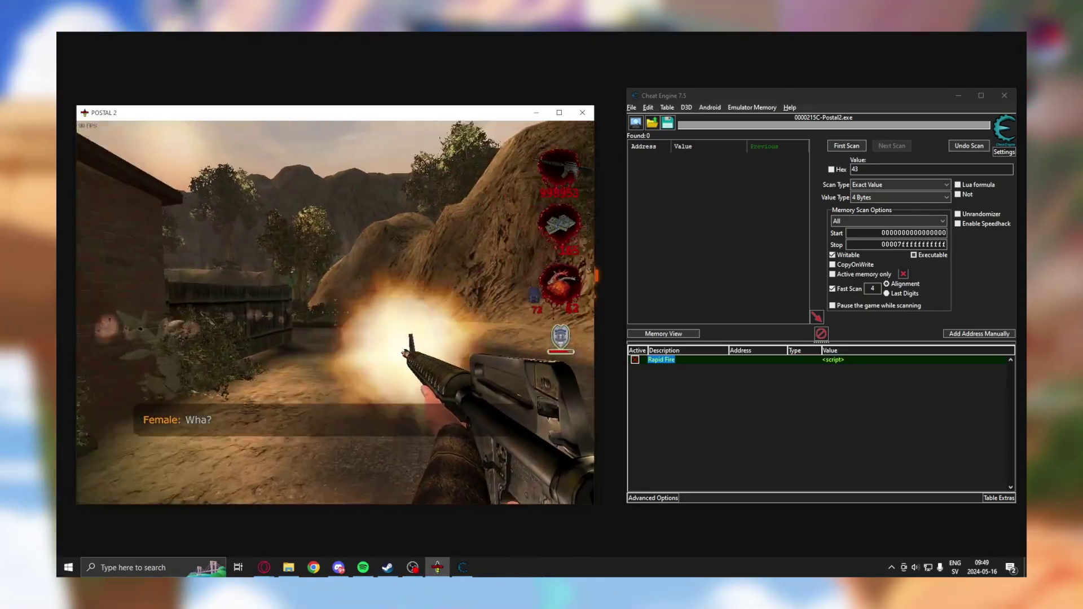
key(w)
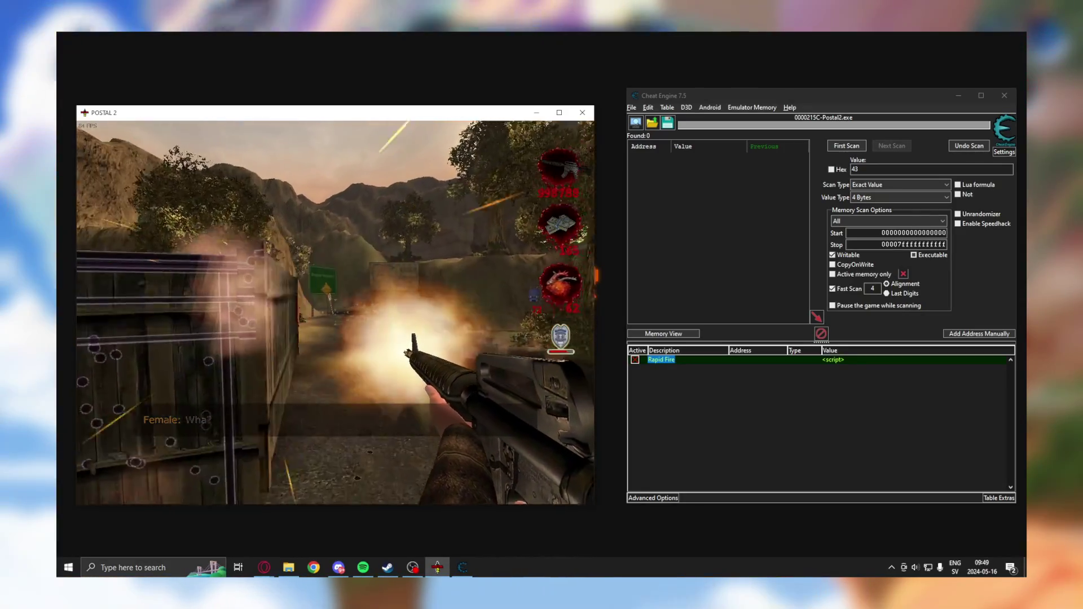
drag(335, 313, 335, 312)
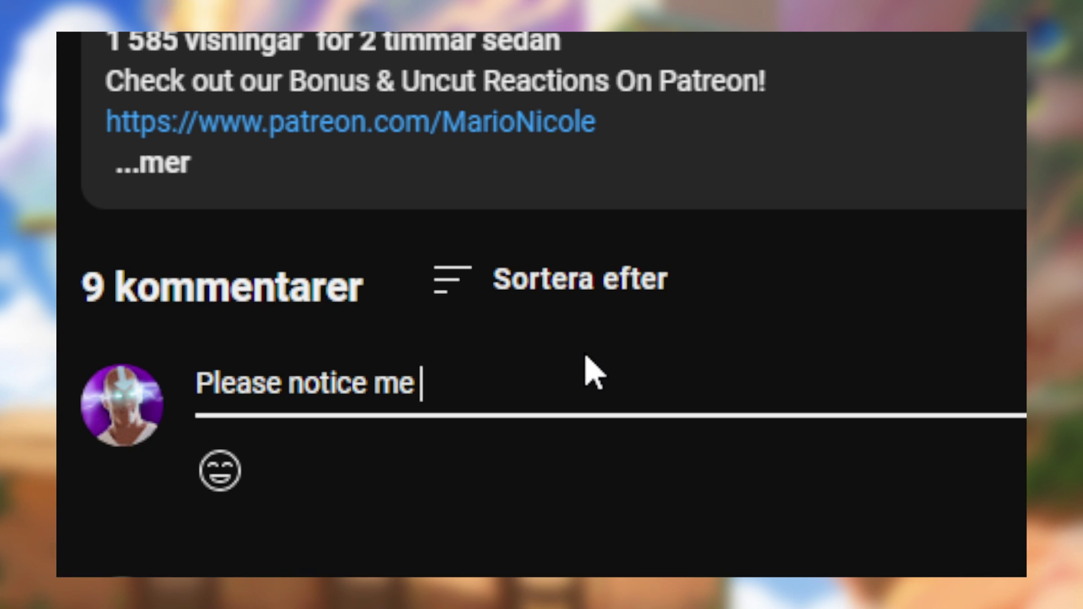
click(221, 471)
click(798, 484)
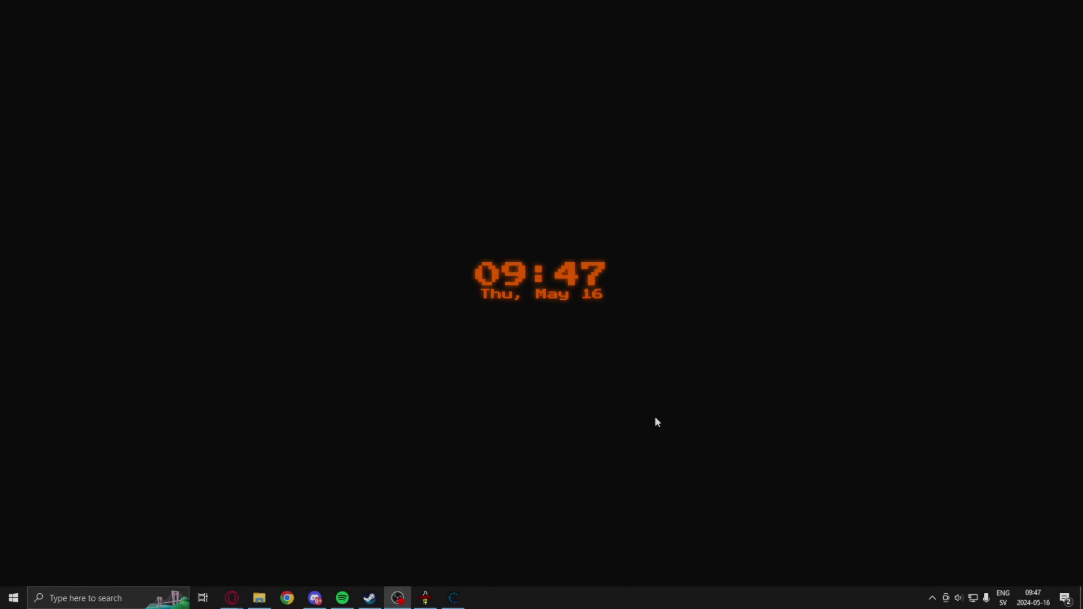
Switch to Postal 2, resume the game and fire the pistol several times on the rooftop
click(426, 598)
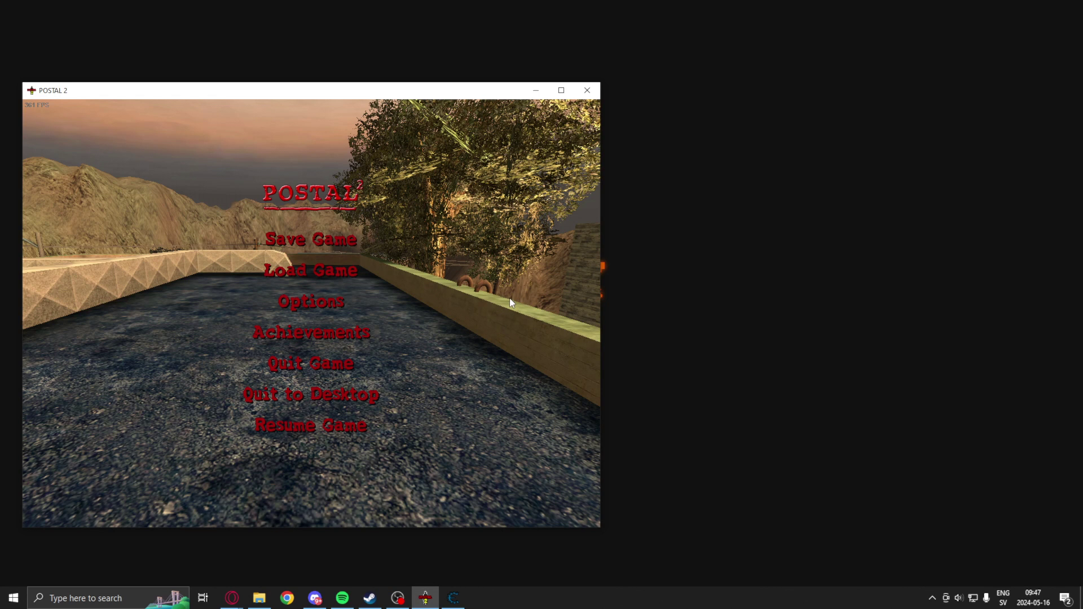
key(Escape)
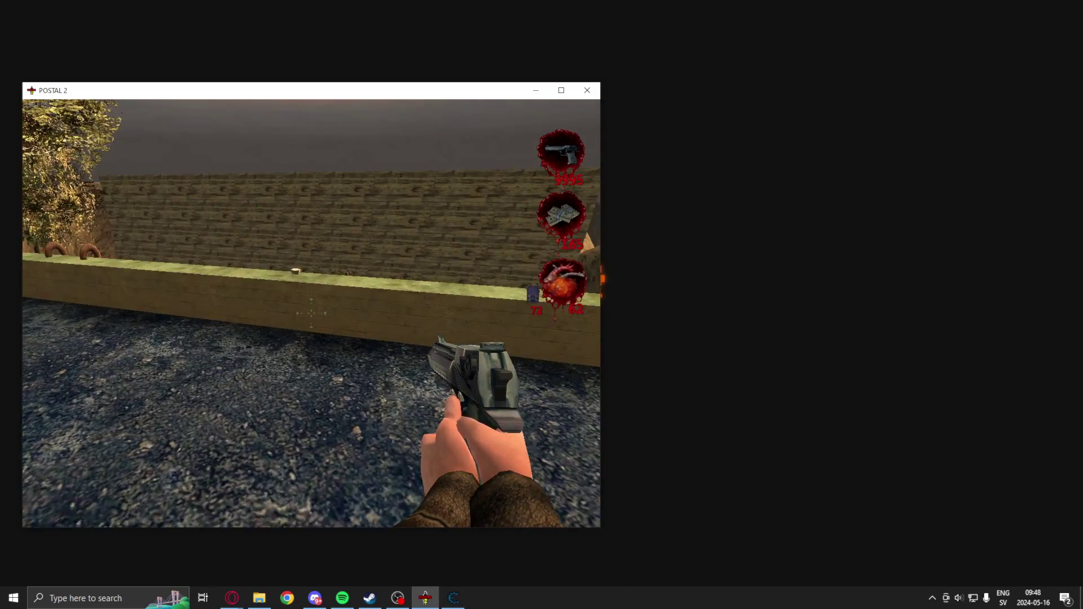
click(311, 313)
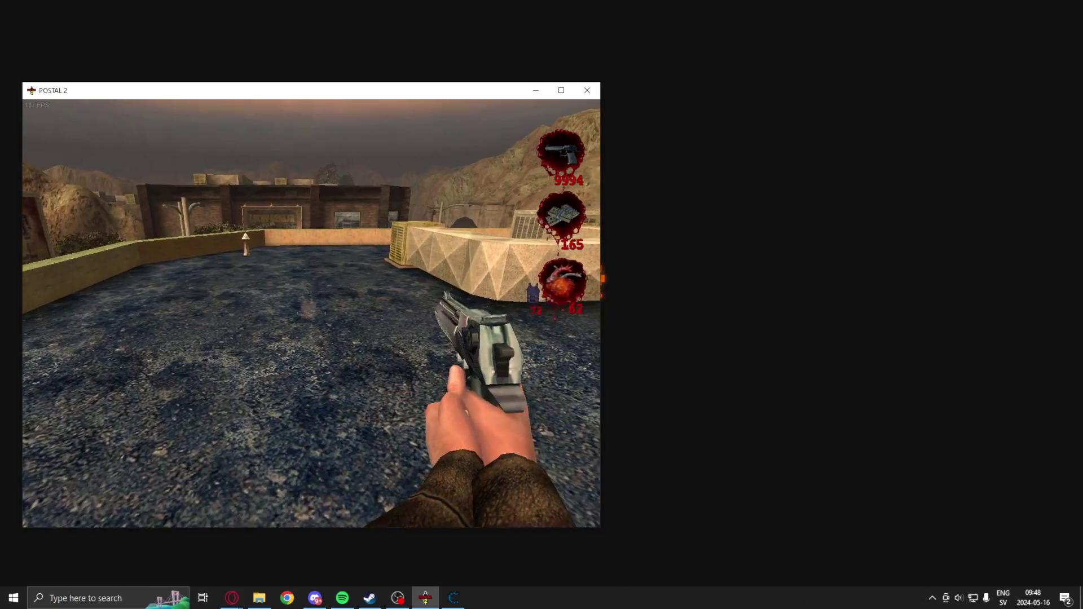
click(311, 313)
click(311, 314)
click(312, 314)
click(312, 314)
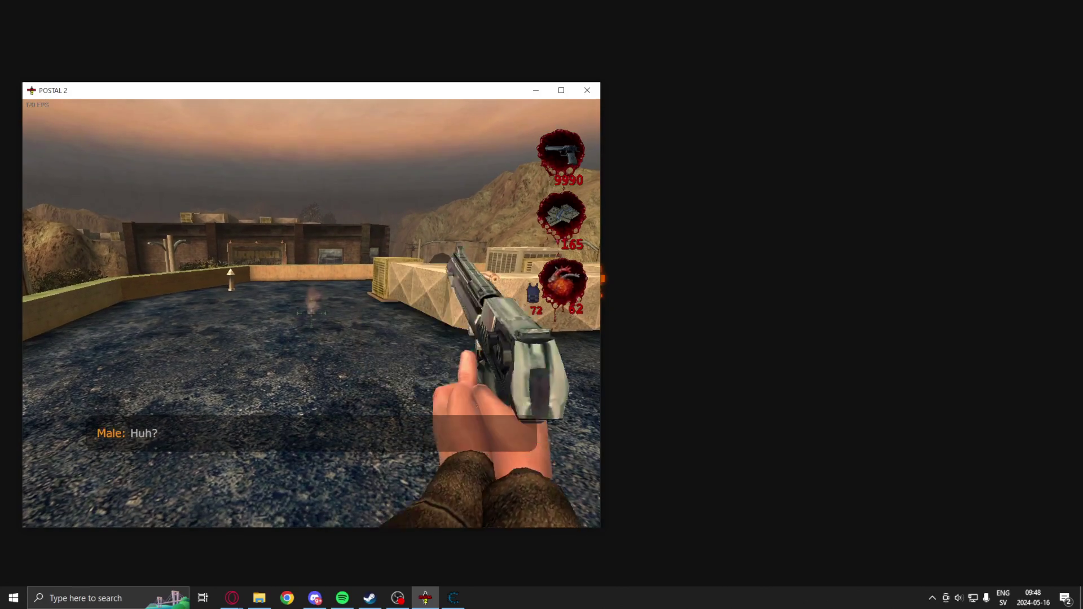
click(311, 313)
click(311, 313)
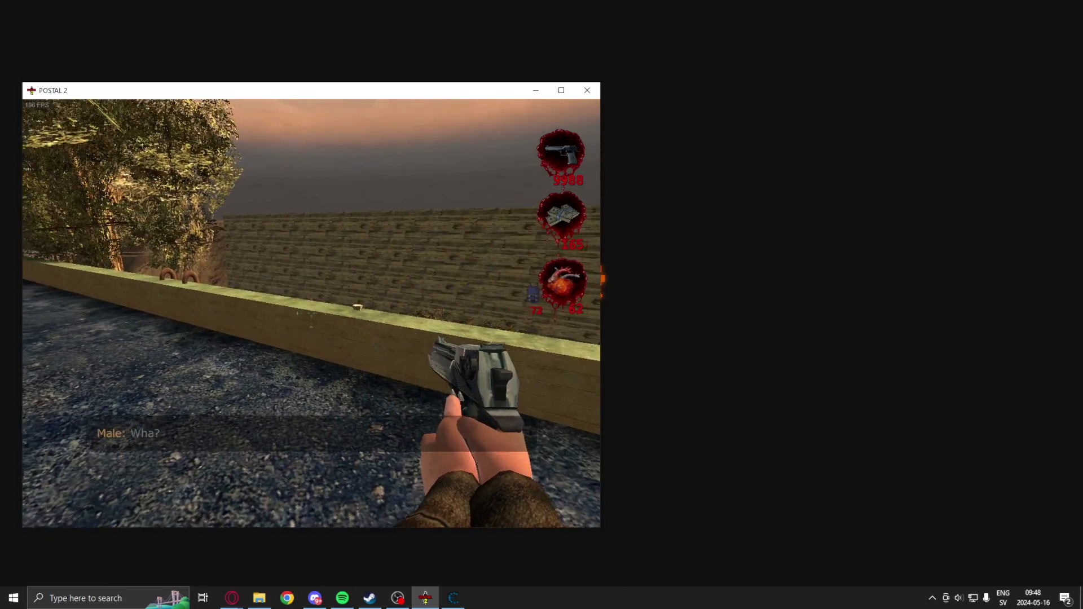
Test-fire the assault rifle, then return to the pistol and fire it on the rooftop
key(4)
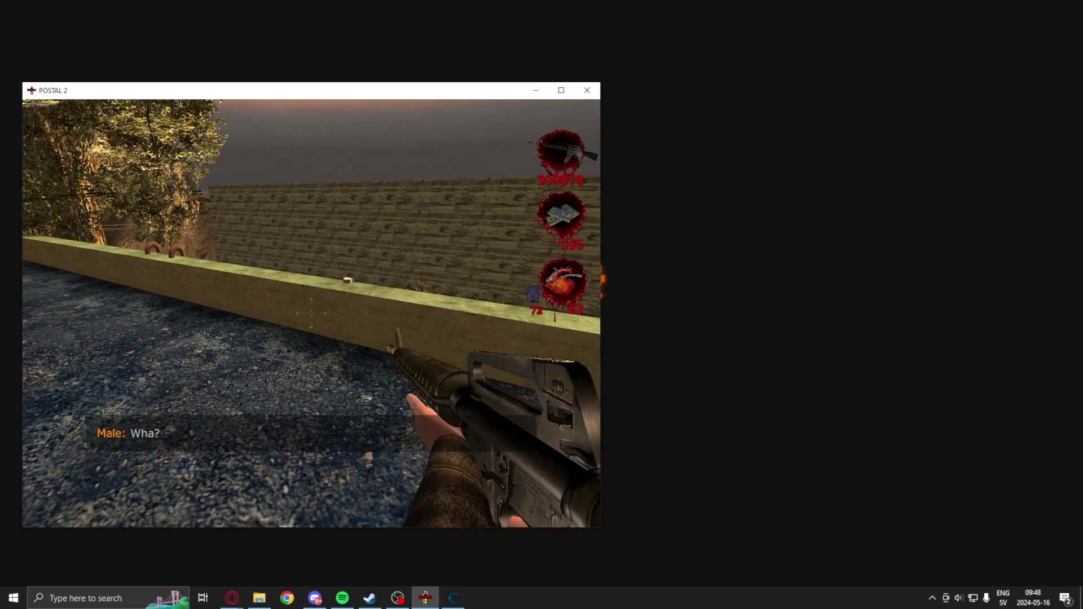
click(311, 314)
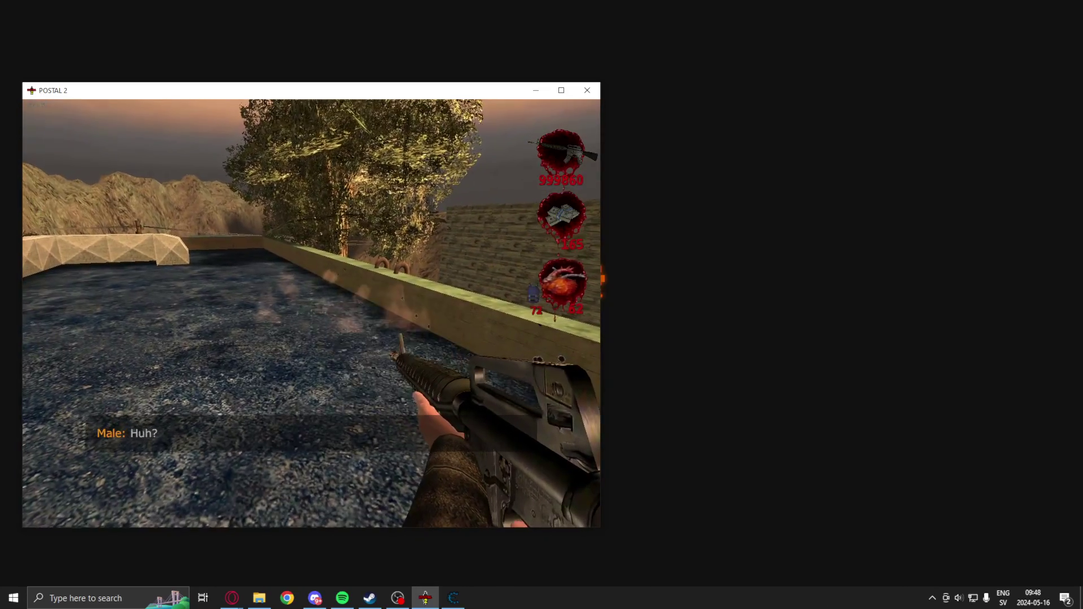
key(3)
click(312, 313)
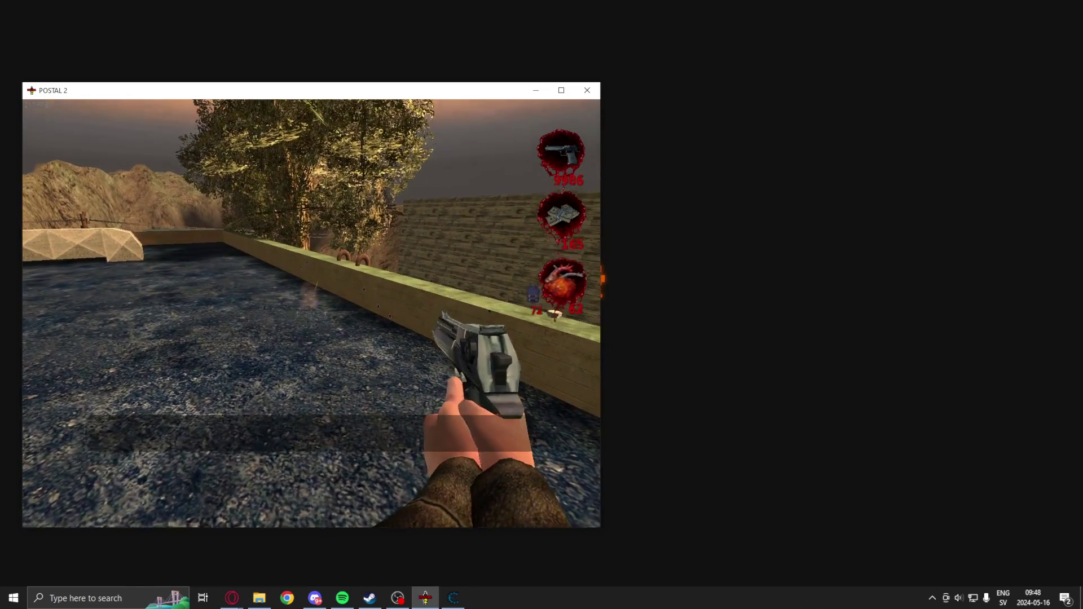
Switch to Cheat Engine and clear the previous results by starting a new scan
click(460, 600)
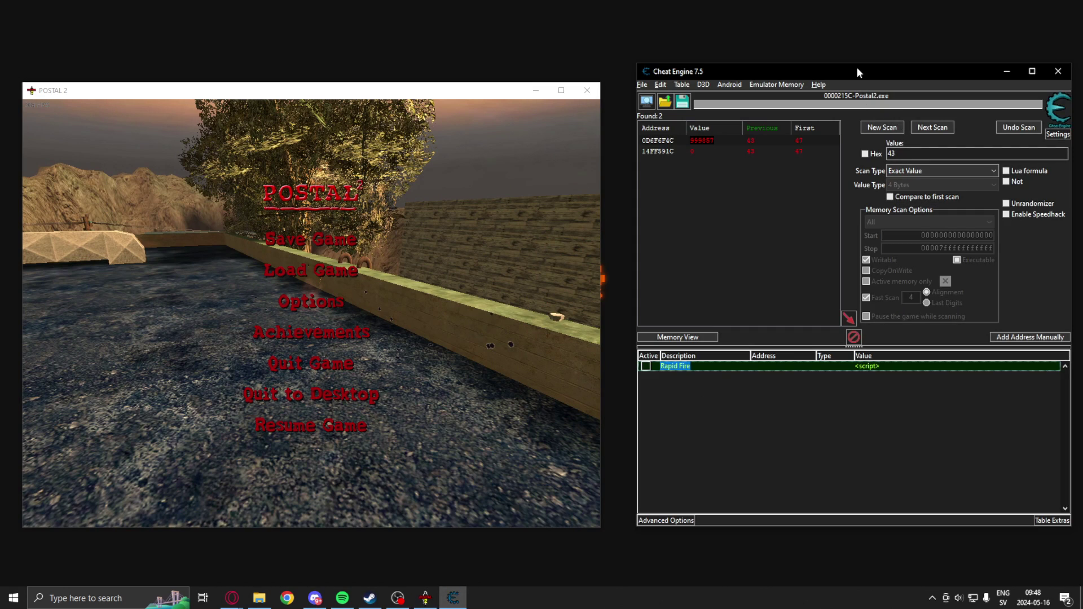
click(882, 127)
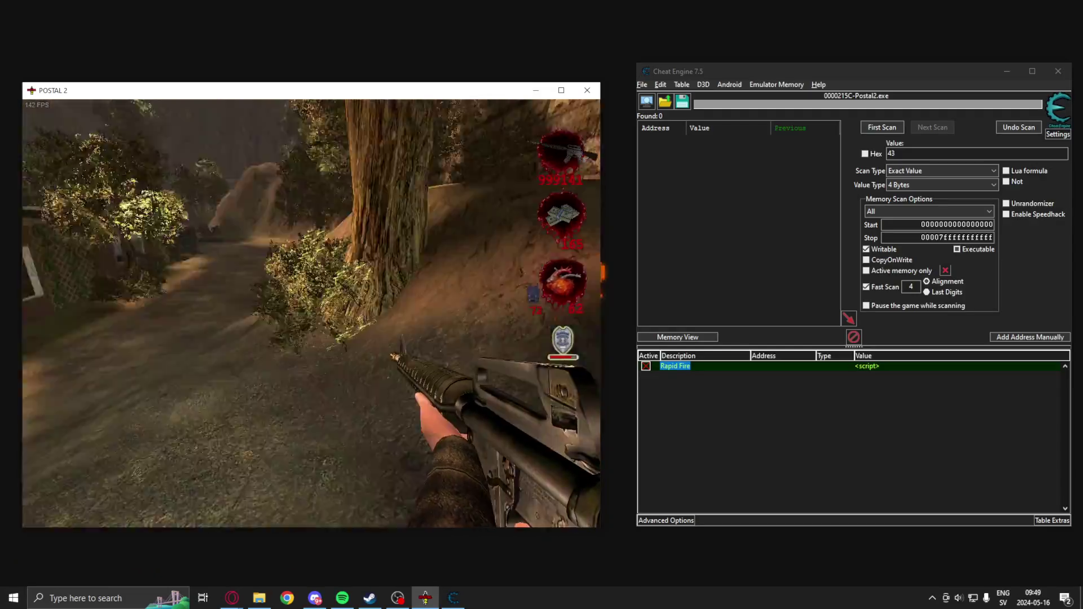
Walk along the dirt road and fire the assault rifle with the Rapid Fire script enabled
key(w)
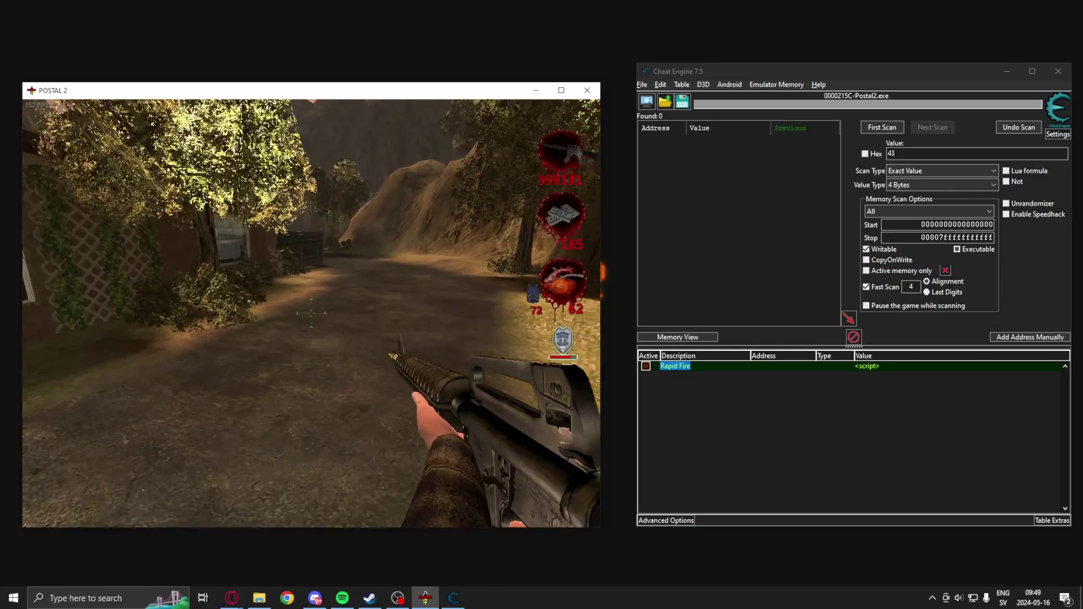
click(311, 313)
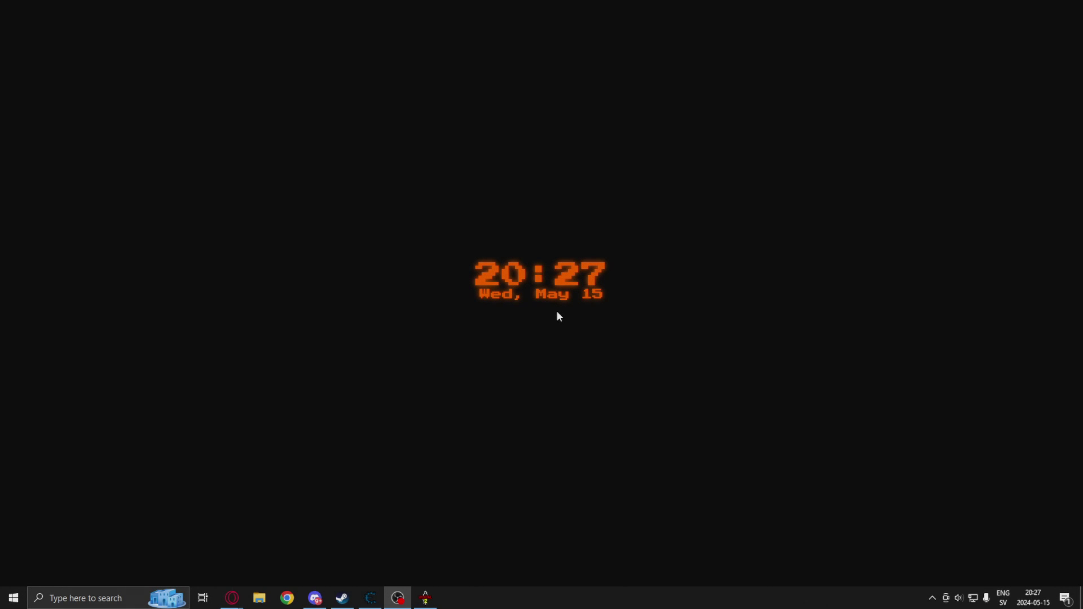
Switch to Cheat Engine and reposition its window to leave room for the game beside it
click(370, 598)
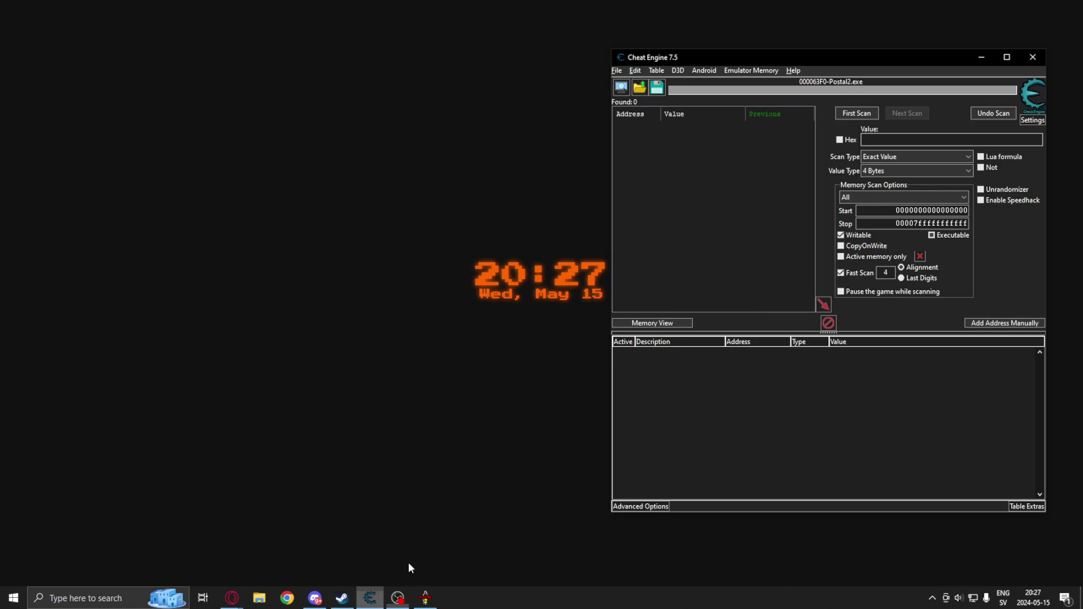
drag(835, 70, 695, 79)
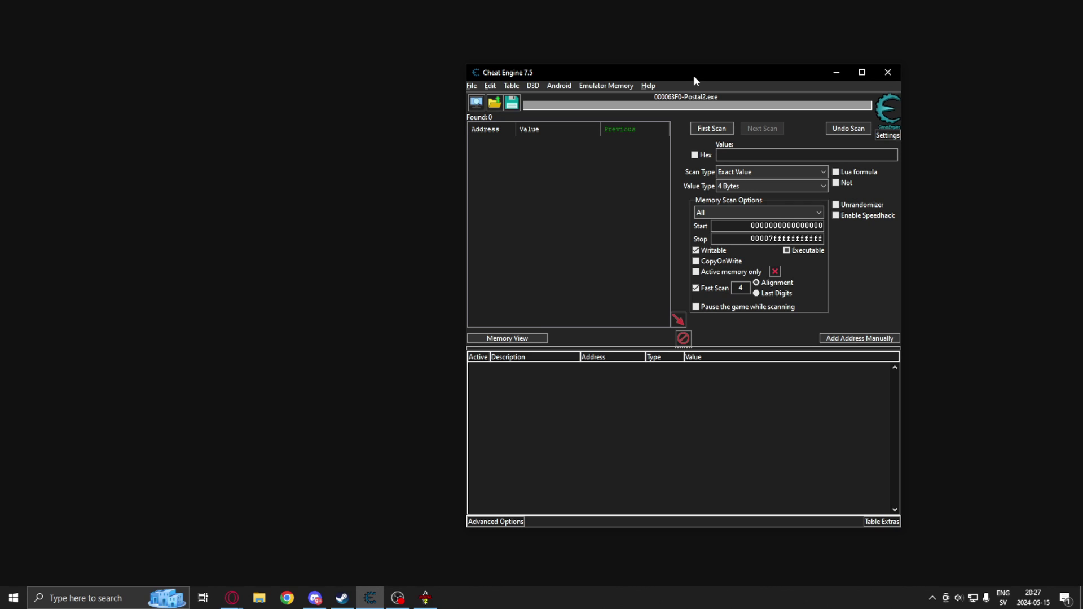
drag(694, 76, 680, 89)
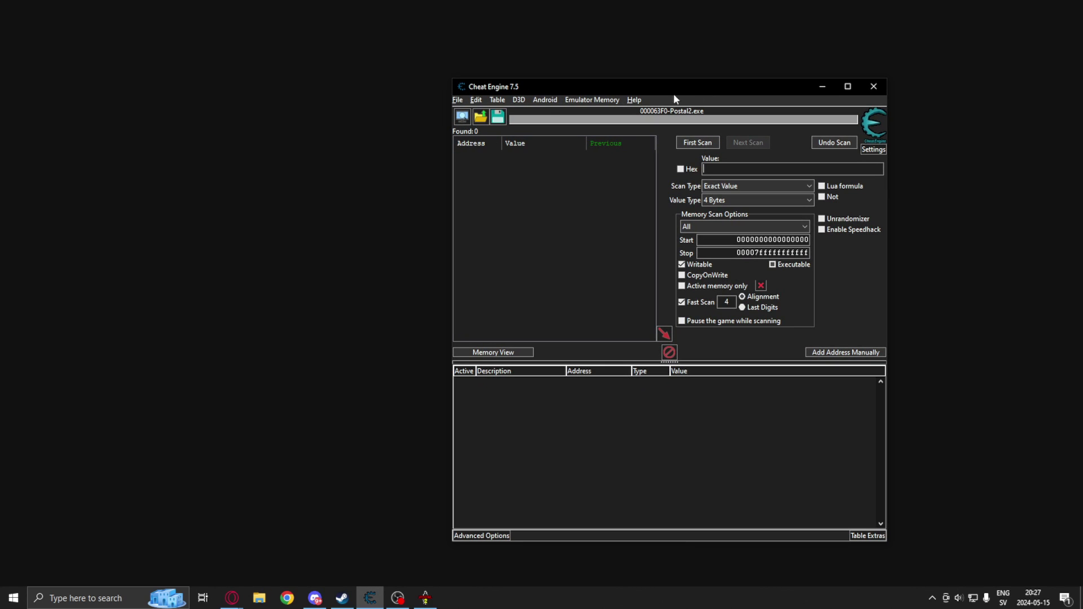
drag(556, 94, 621, 97)
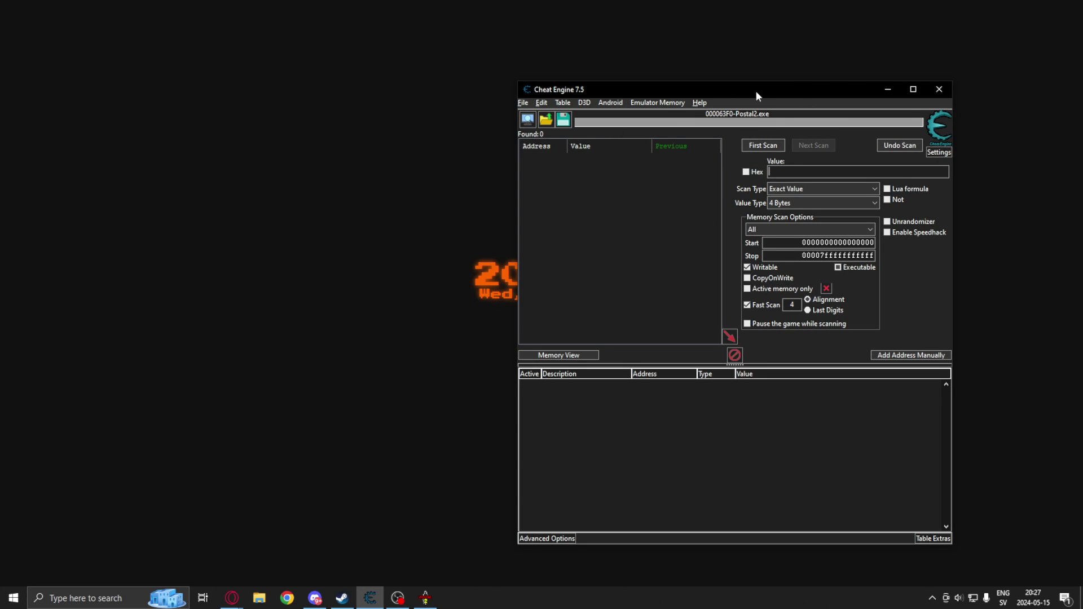
drag(756, 90, 843, 86)
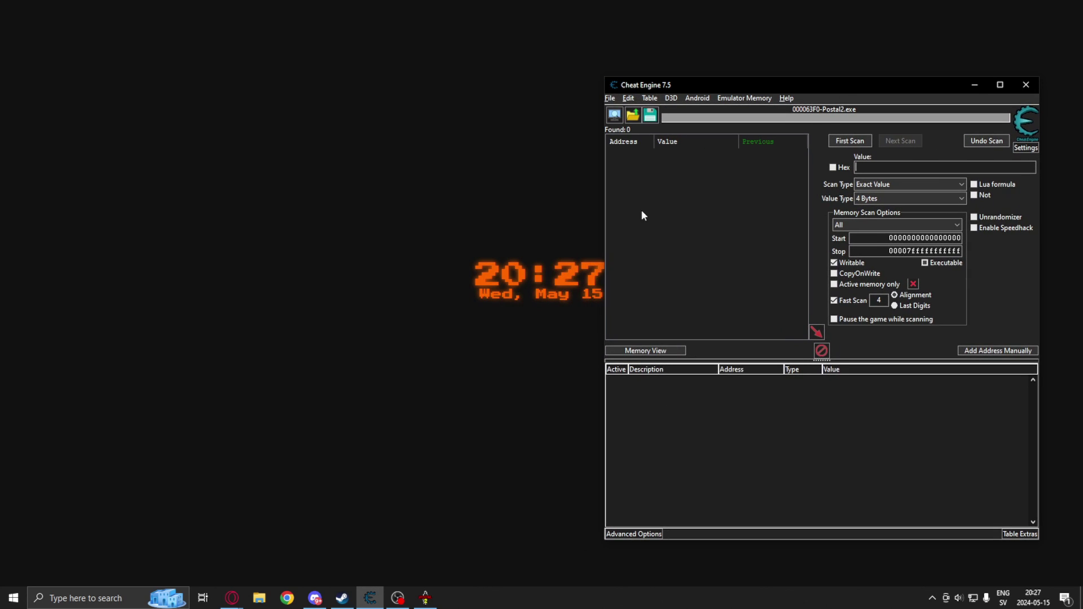
Switch to Postal 2, resume the game and repeatedly fire the pistol at the wall beyond the rooftop ledge
click(437, 592)
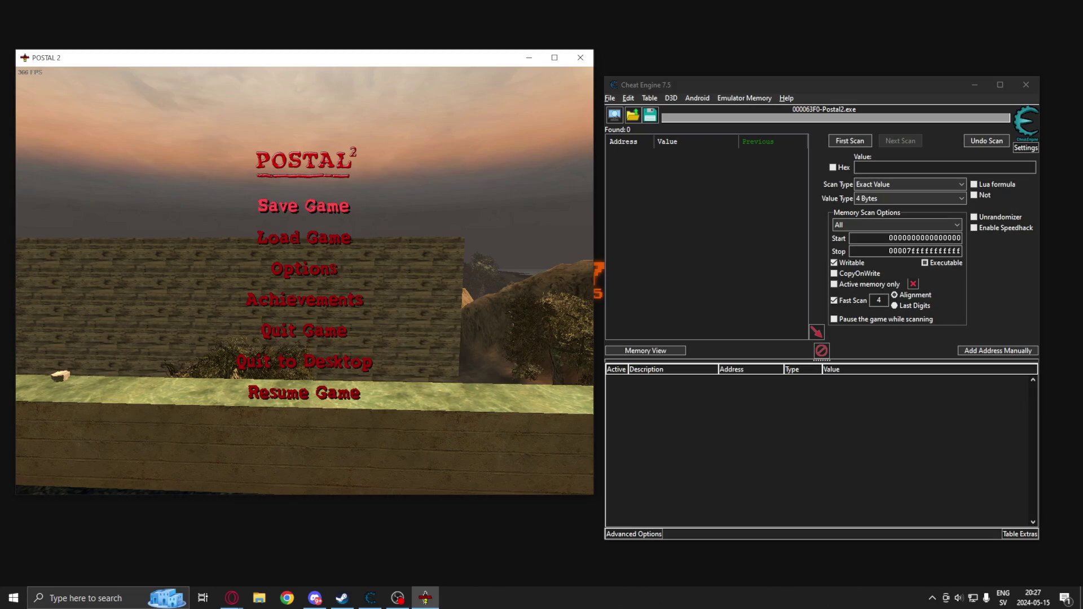
key(Escape)
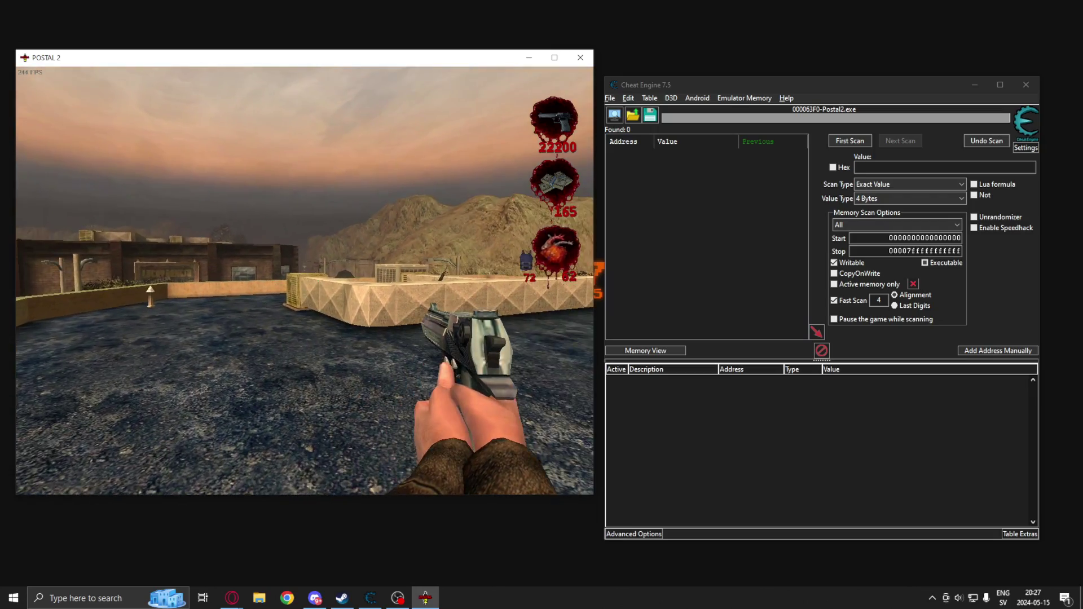
click(305, 280)
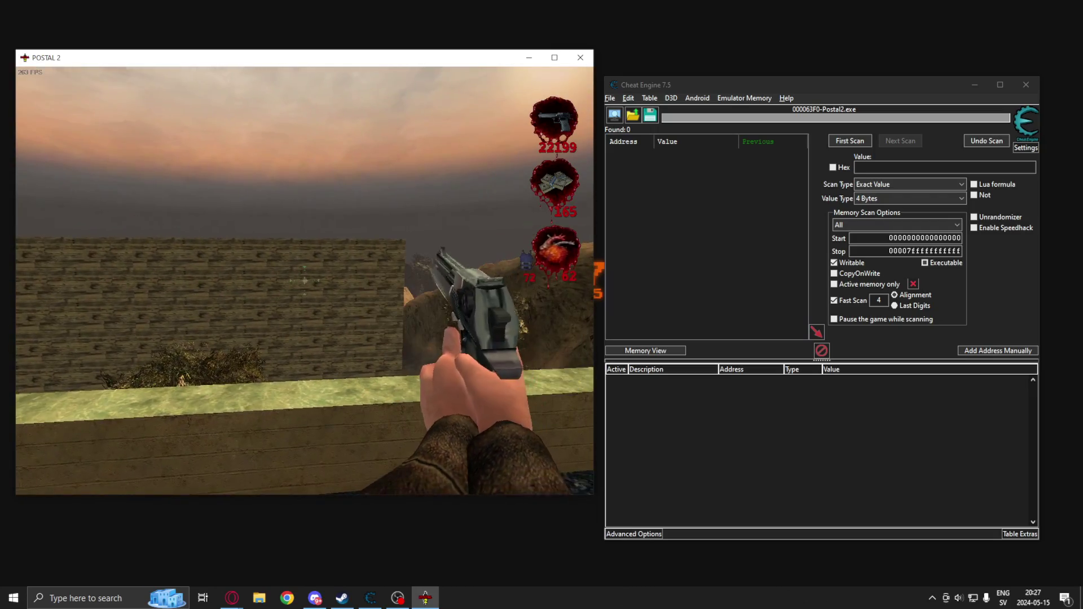
click(304, 281)
click(305, 280)
click(305, 280)
click(304, 280)
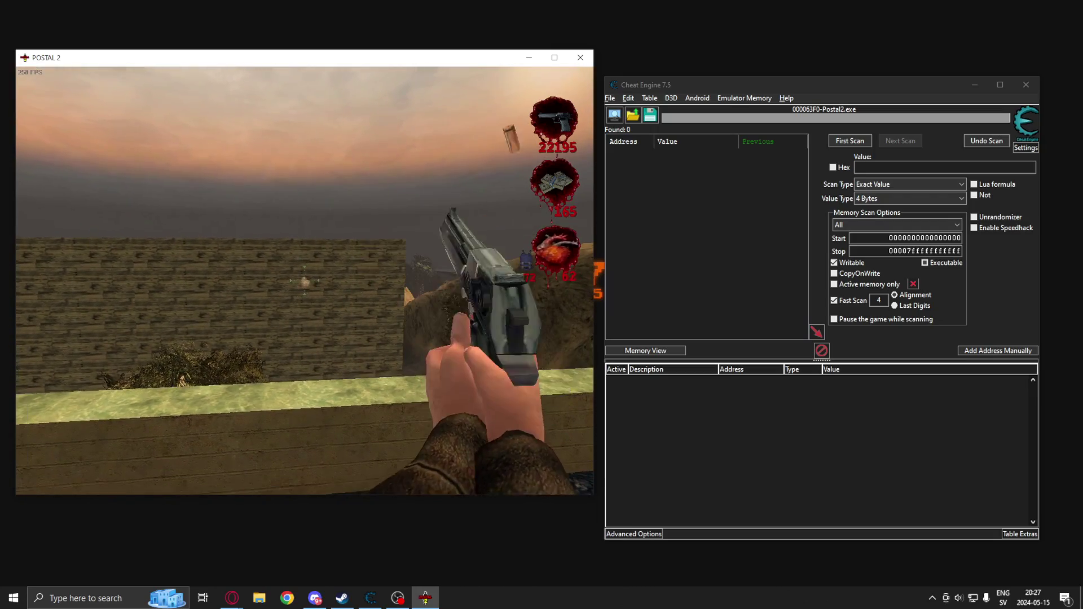
click(305, 281)
click(305, 281)
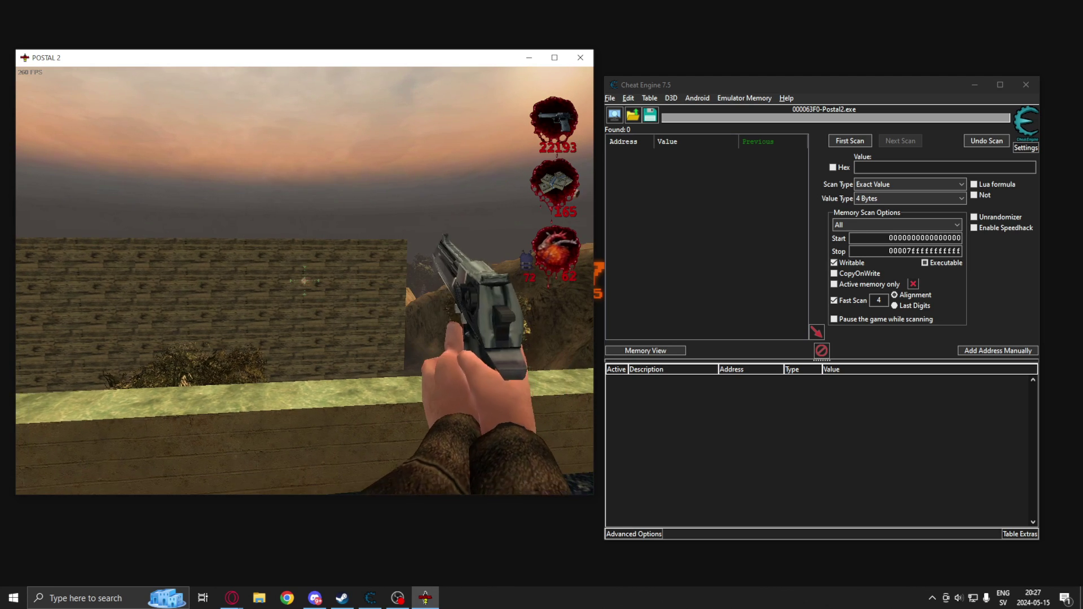
click(305, 281)
click(304, 280)
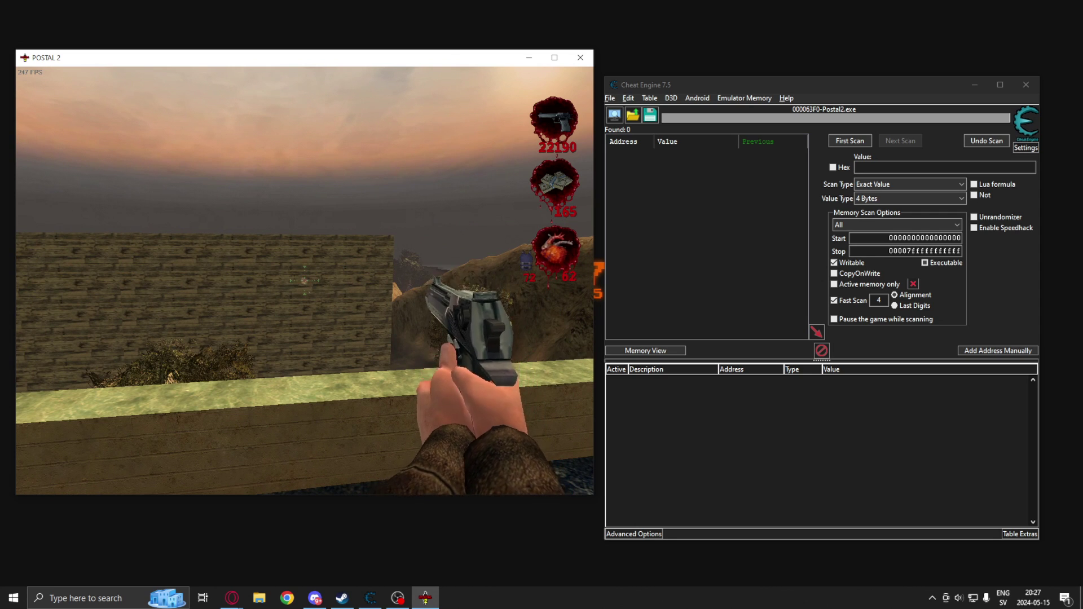
click(304, 281)
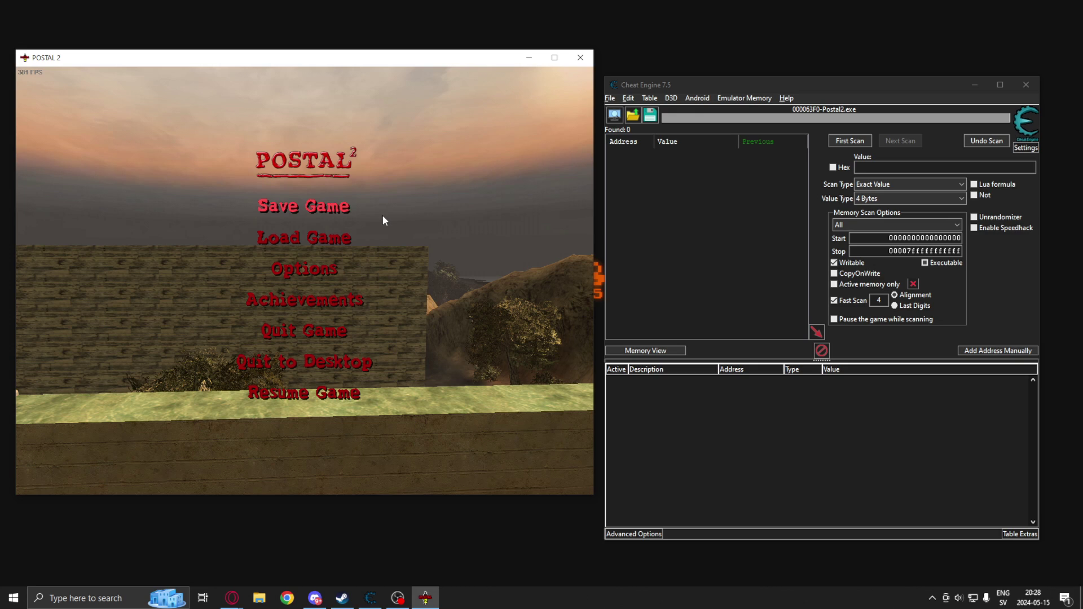
key(Escape)
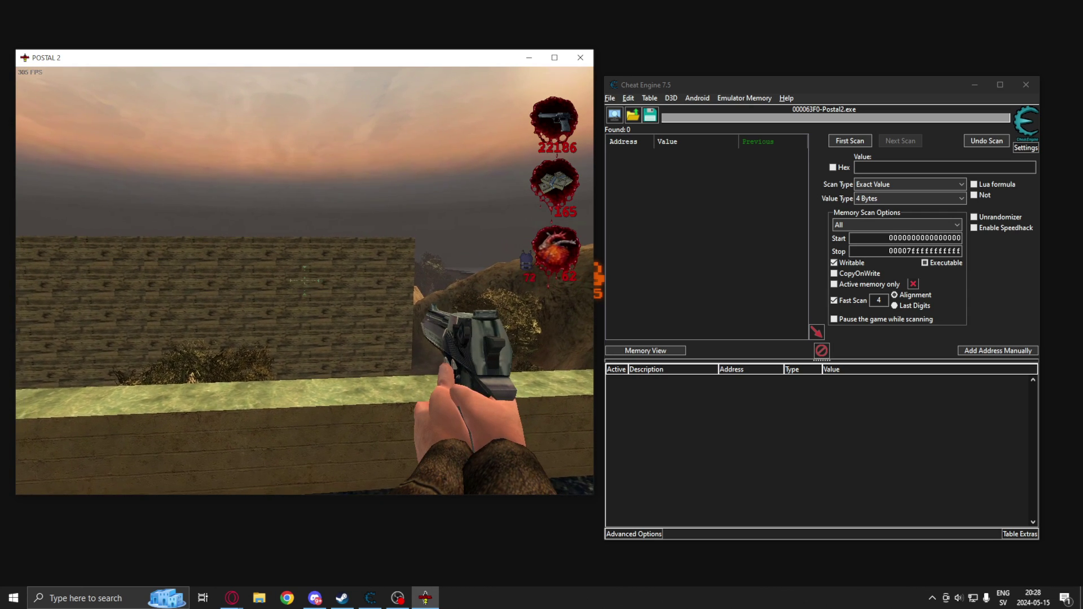
Fire two more pistol shots at the wall and pause the game
click(305, 281)
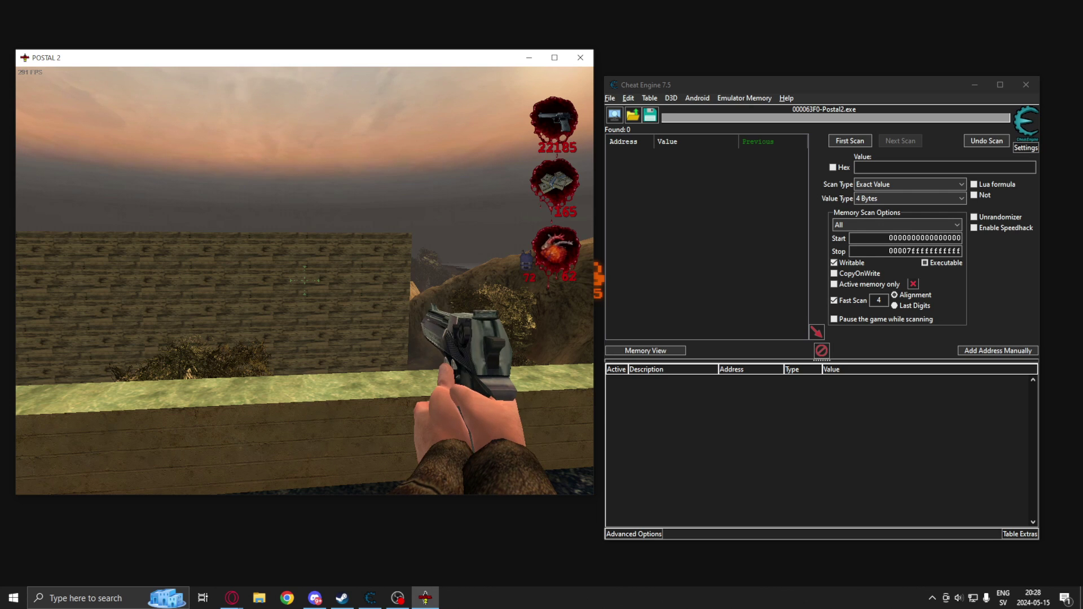
click(305, 278)
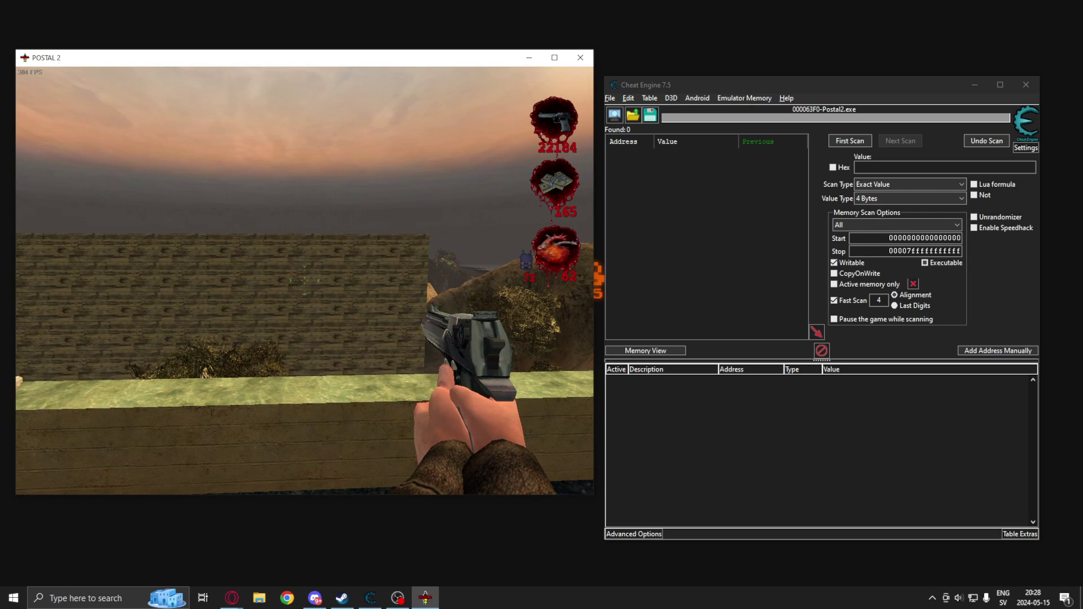
key(Escape)
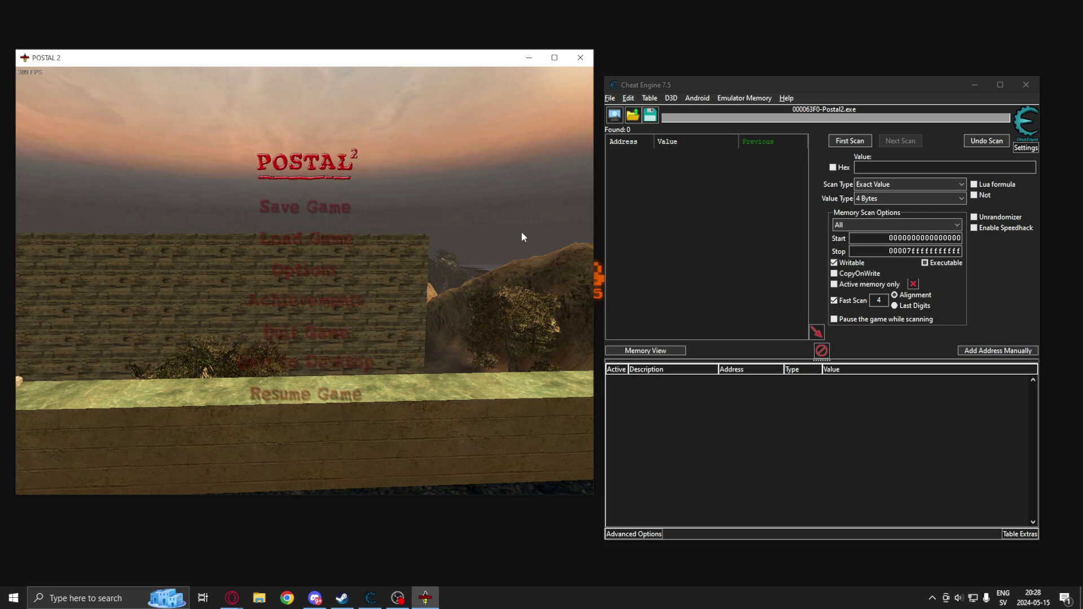
Switch to Cheat Engine, set the value type to Float and run a first scan for the exact value 0
click(878, 84)
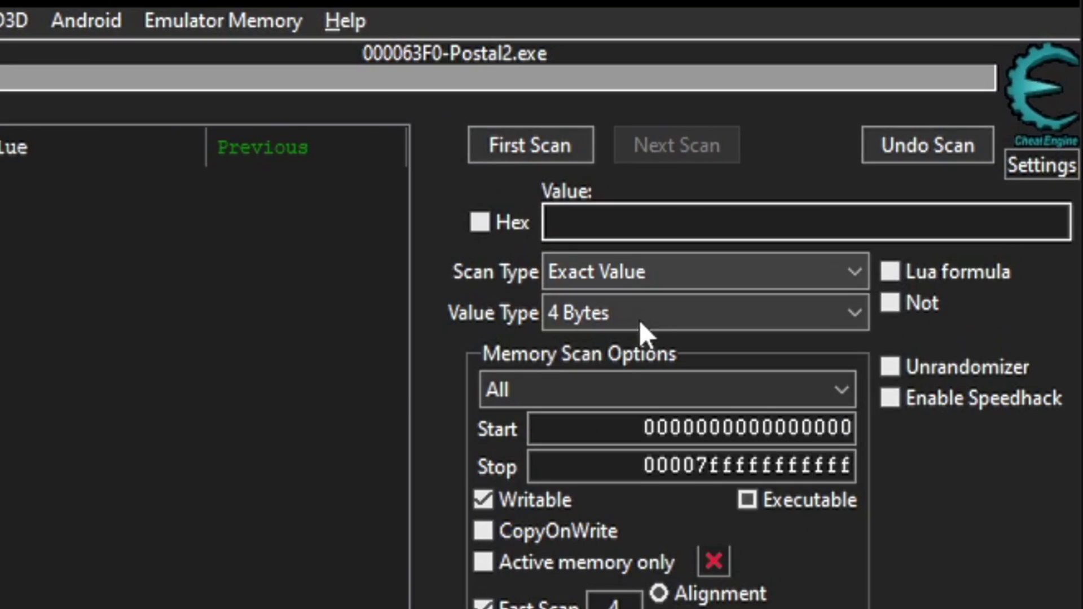
click(889, 198)
click(684, 477)
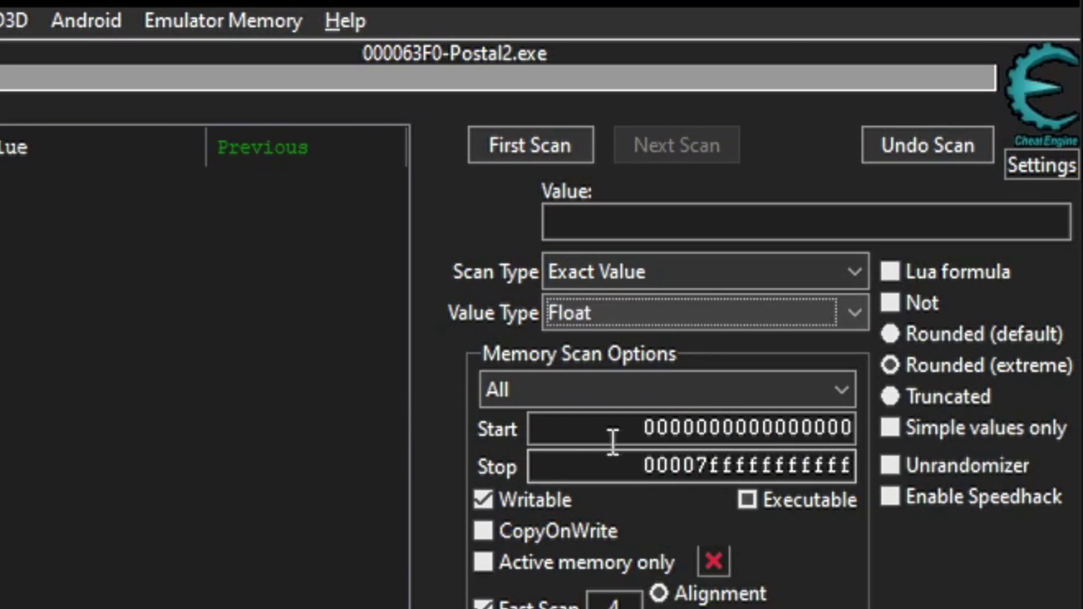
click(623, 225)
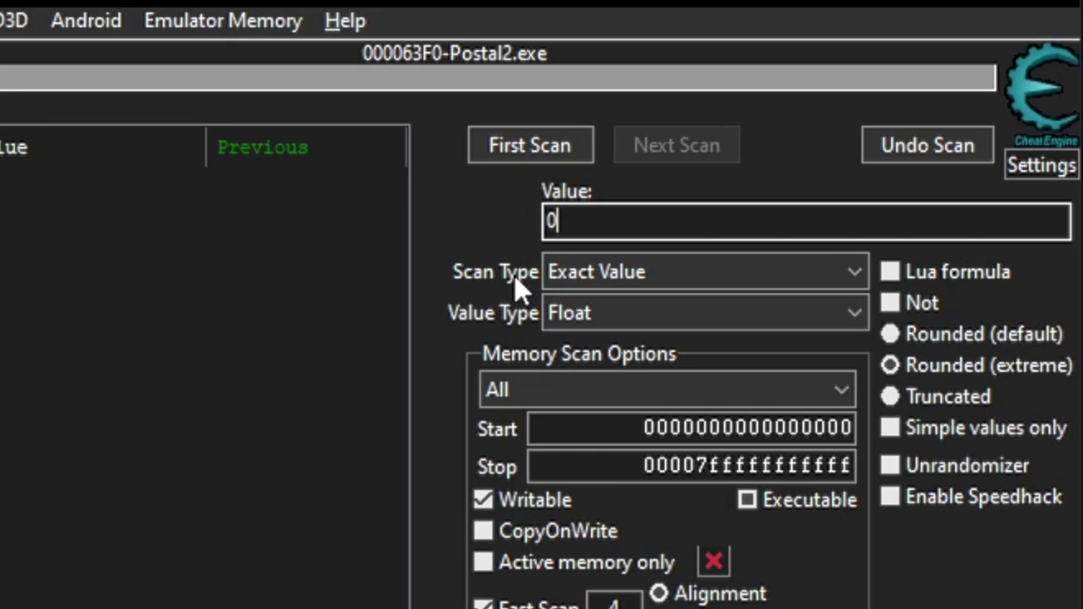
click(538, 151)
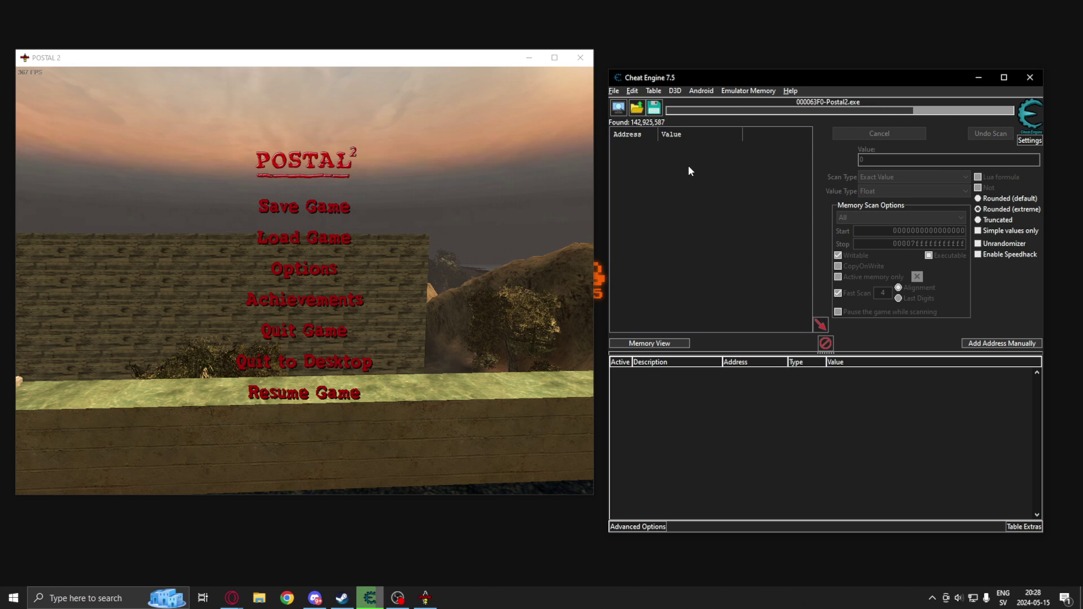
Switch to Postal 2, turn to face along the rooftop, fire the pistol and pause the game right after the shot
click(535, 150)
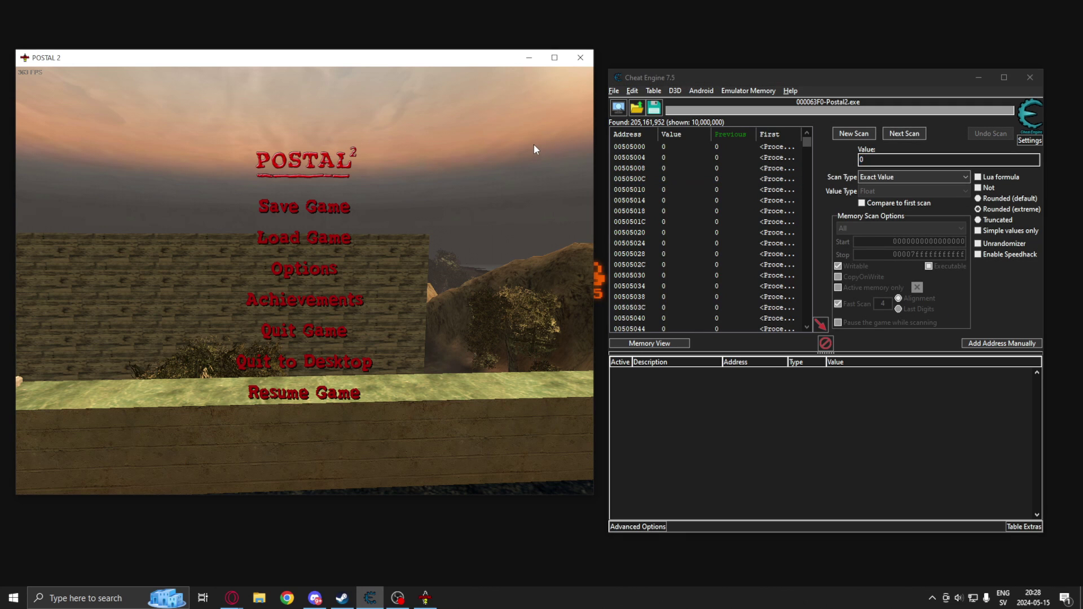
key(Escape)
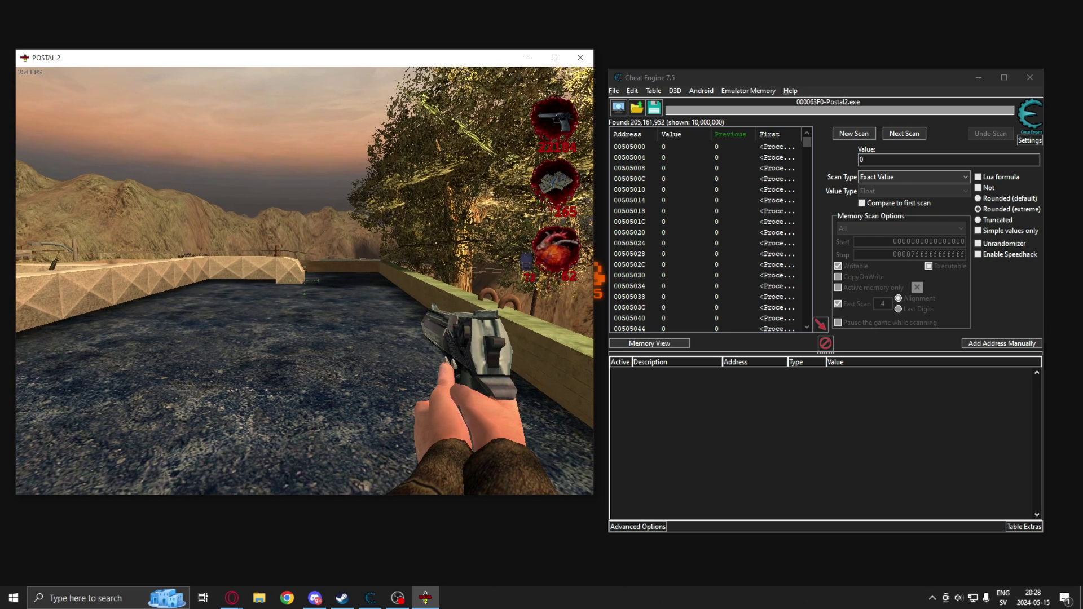
key(Escape)
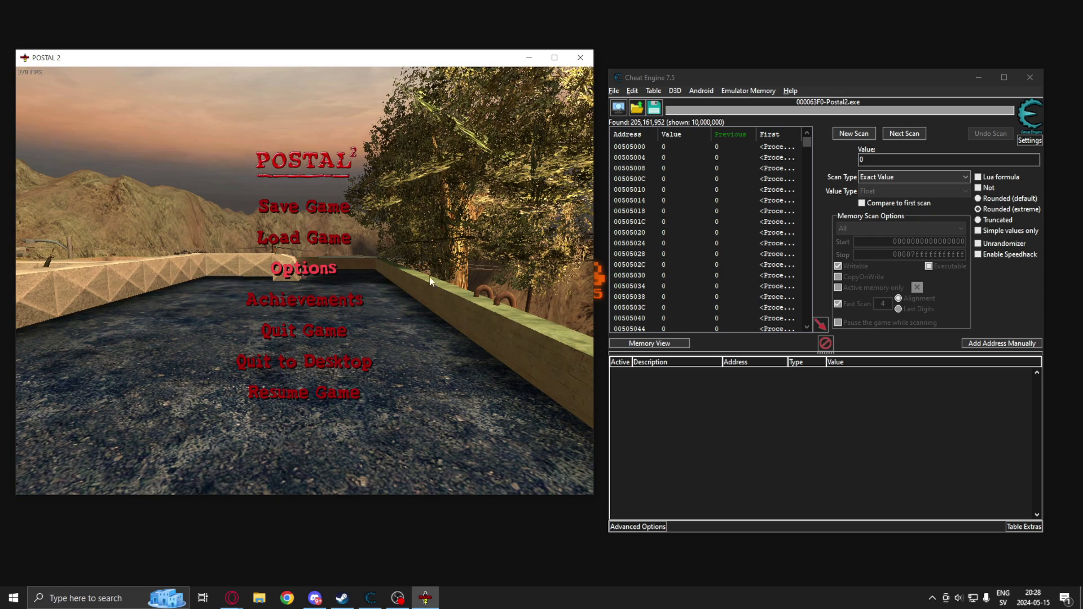
key(Escape)
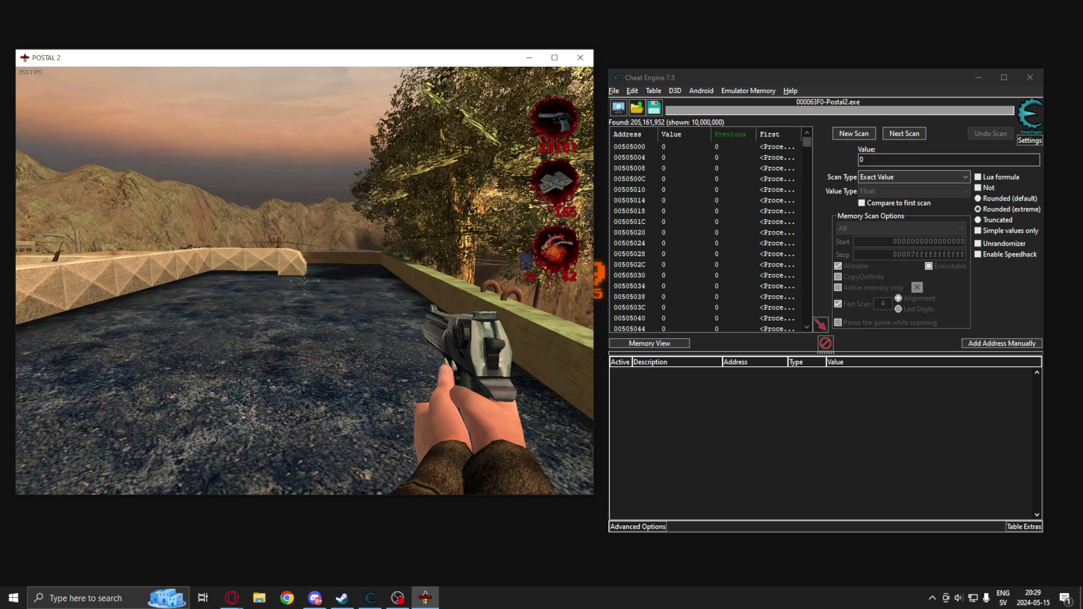
key(Escape)
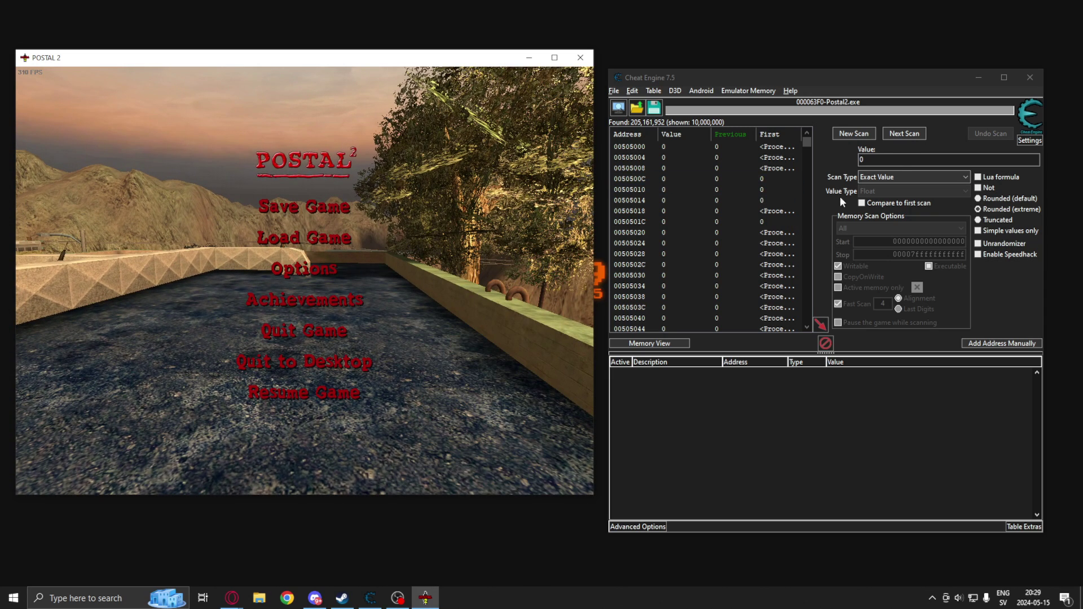
Filter the float results in Cheat Engine with an Increased value next scan and nudge its window slightly
click(917, 157)
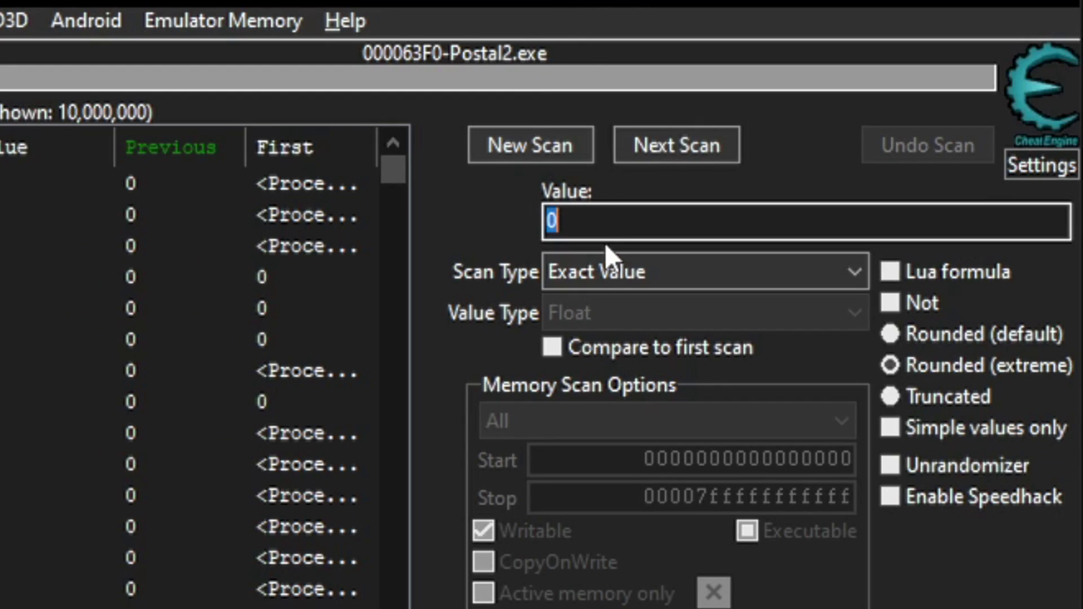
click(895, 177)
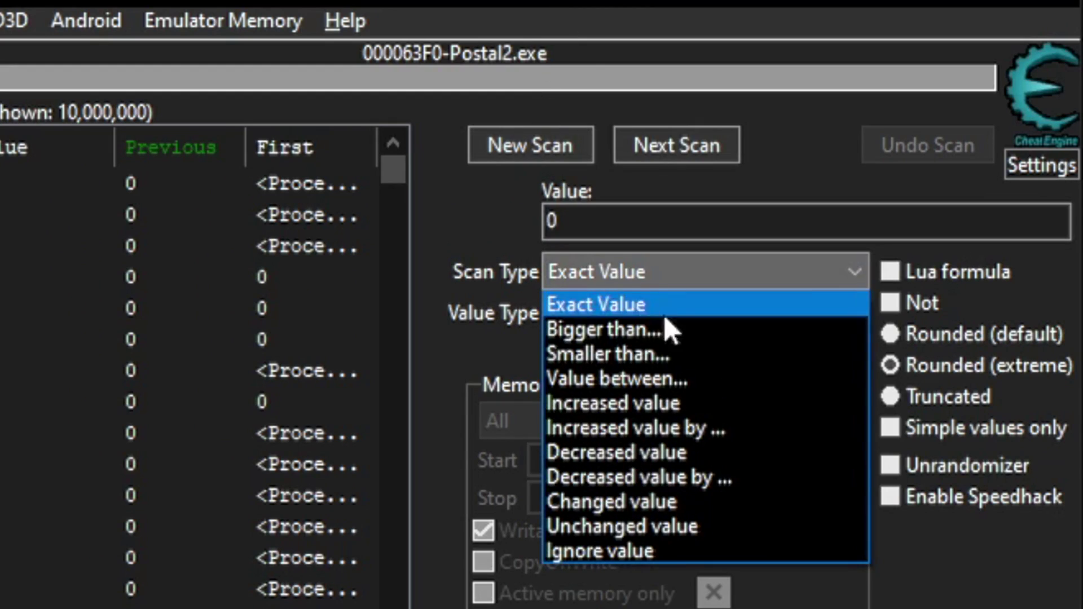
click(597, 403)
click(616, 147)
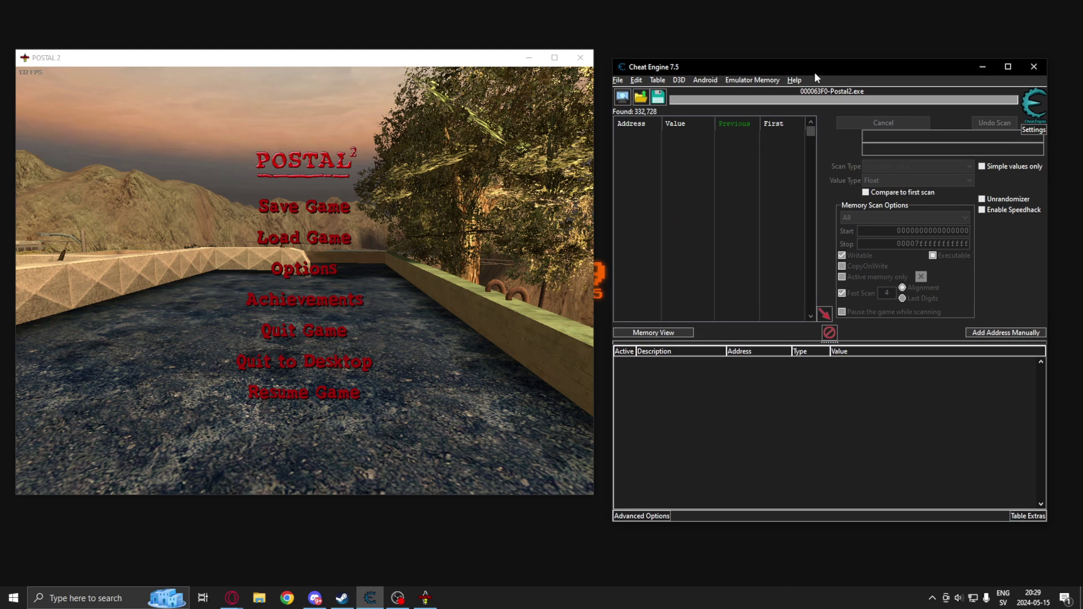
drag(815, 72, 812, 74)
Resume the game briefly, pause it, and filter the results with a Decreased value next scan
click(555, 144)
key(Escape)
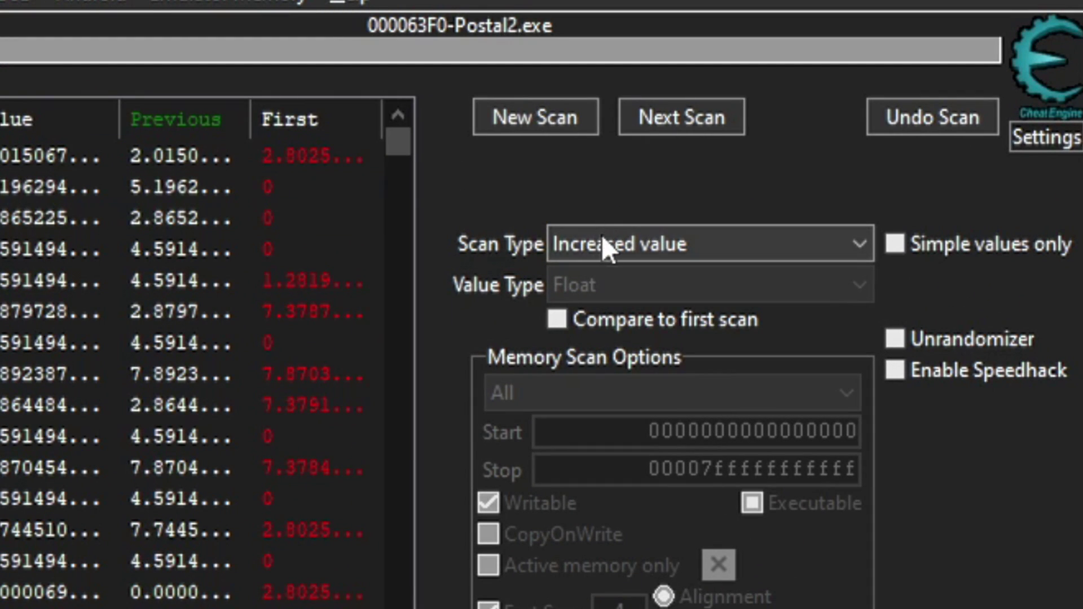
click(601, 236)
click(615, 424)
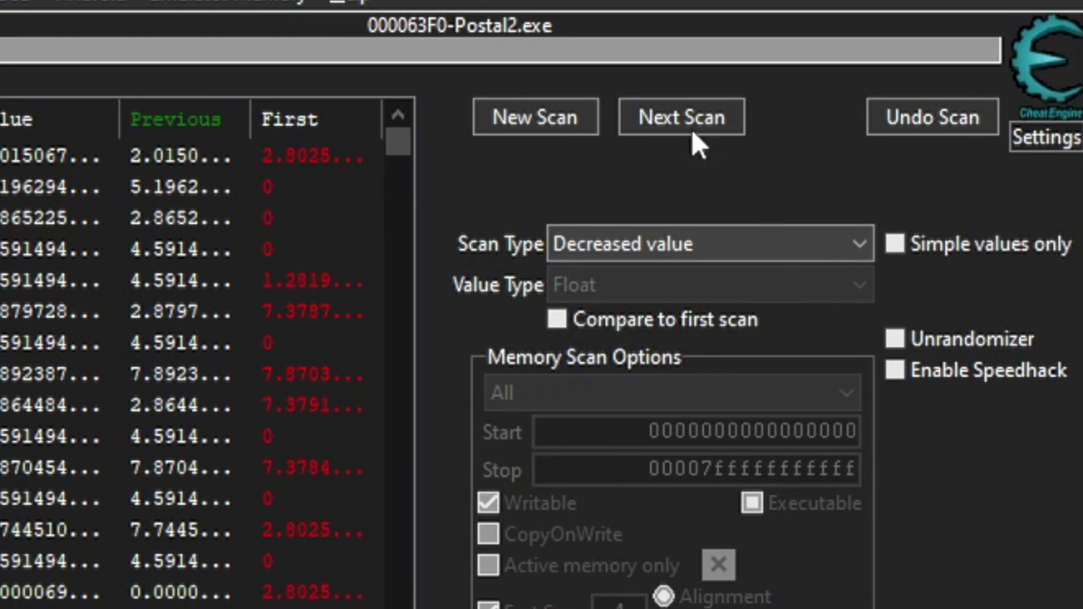
click(666, 116)
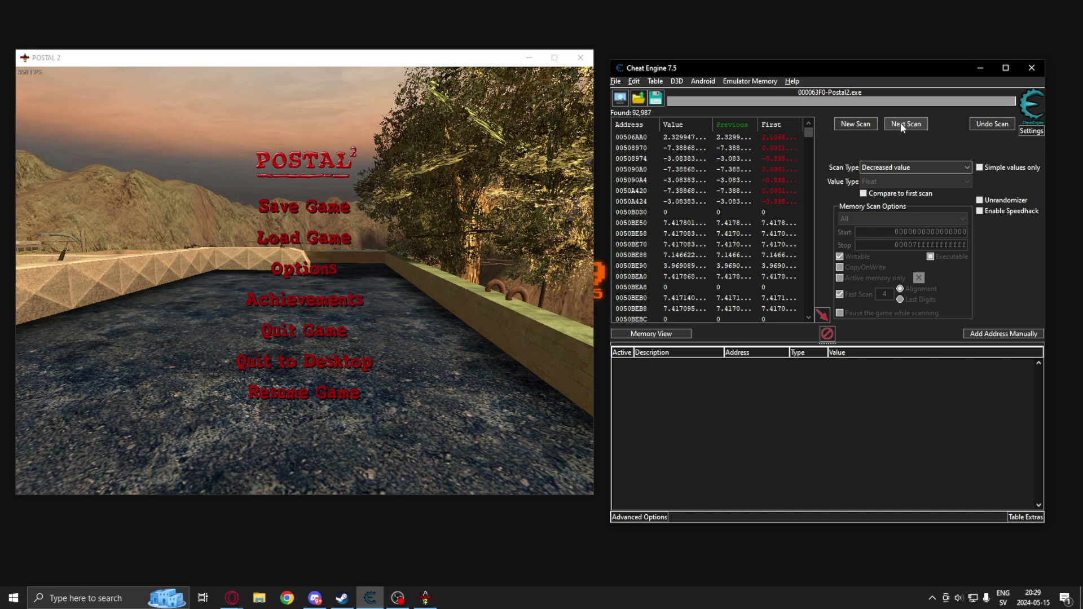
Resume the game, fire the pistol, pause right after the shot and run another Increased value scan on the results
click(776, 160)
click(508, 206)
key(Escape)
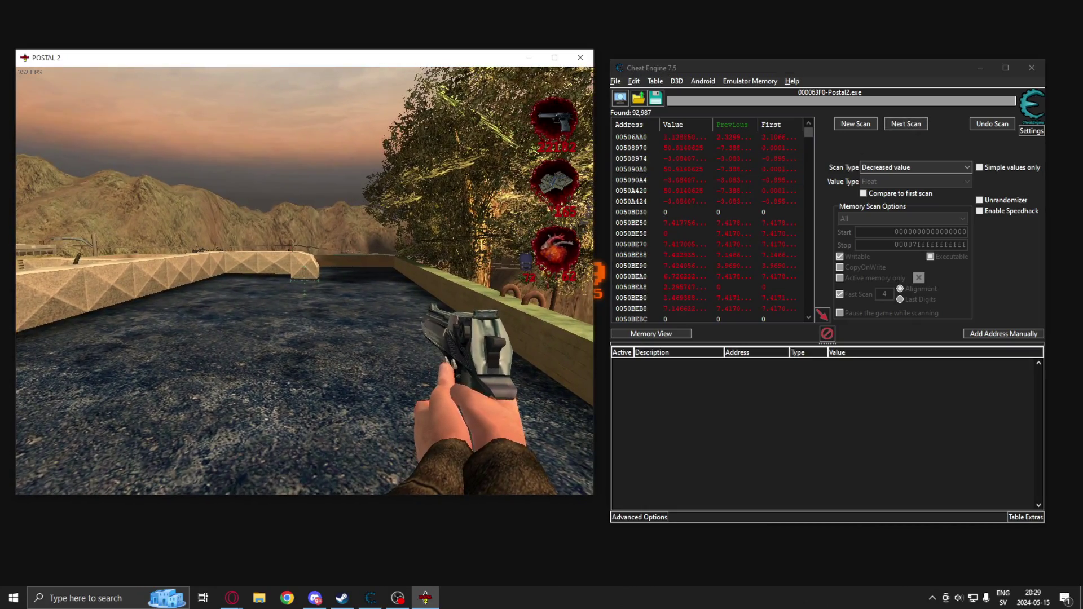
key(Escape)
click(903, 168)
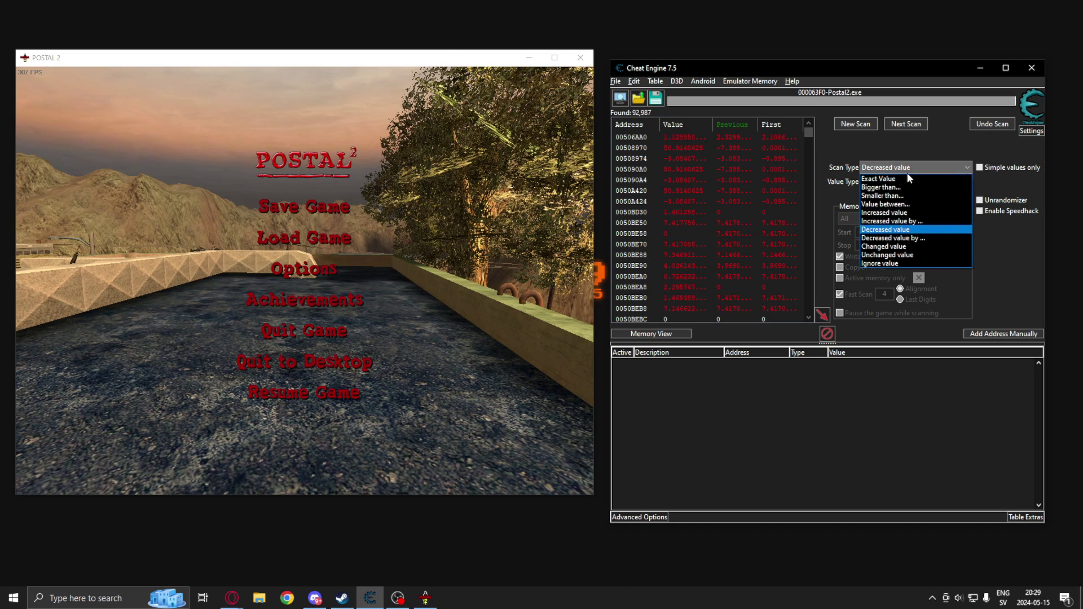
click(898, 218)
click(906, 124)
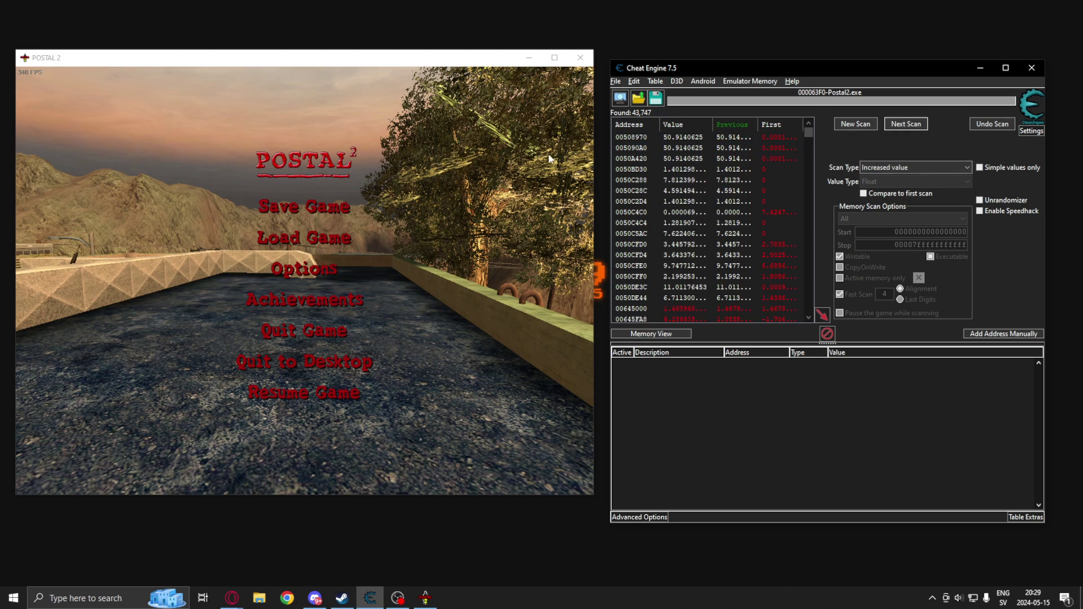
Let the pistol settle in the resumed game, pause, run another Decreased value scan and look through the remaining addresses
click(507, 206)
key(Escape)
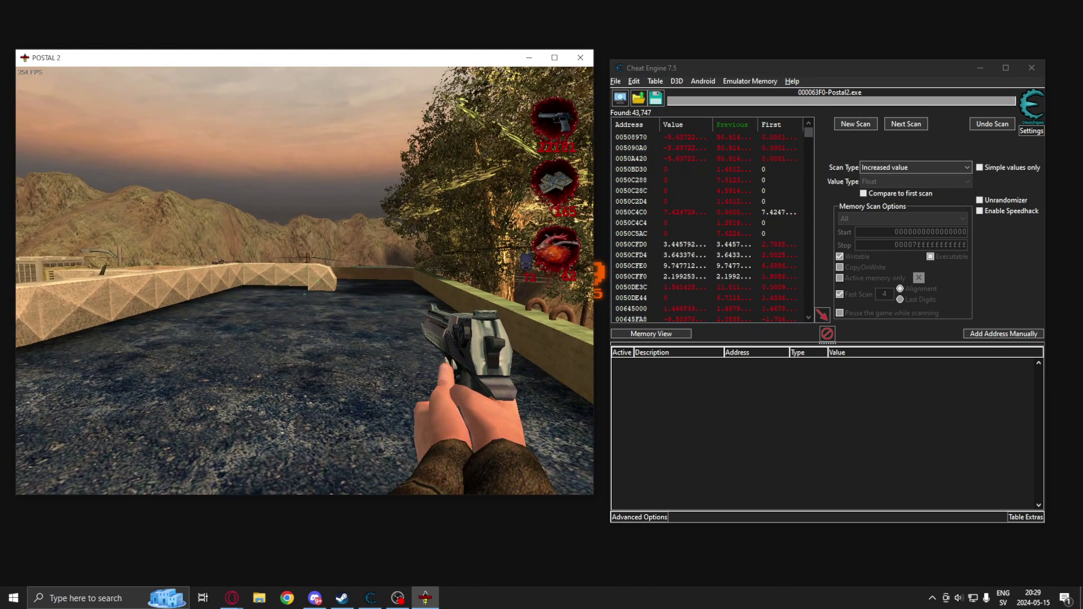
key(Escape)
click(929, 167)
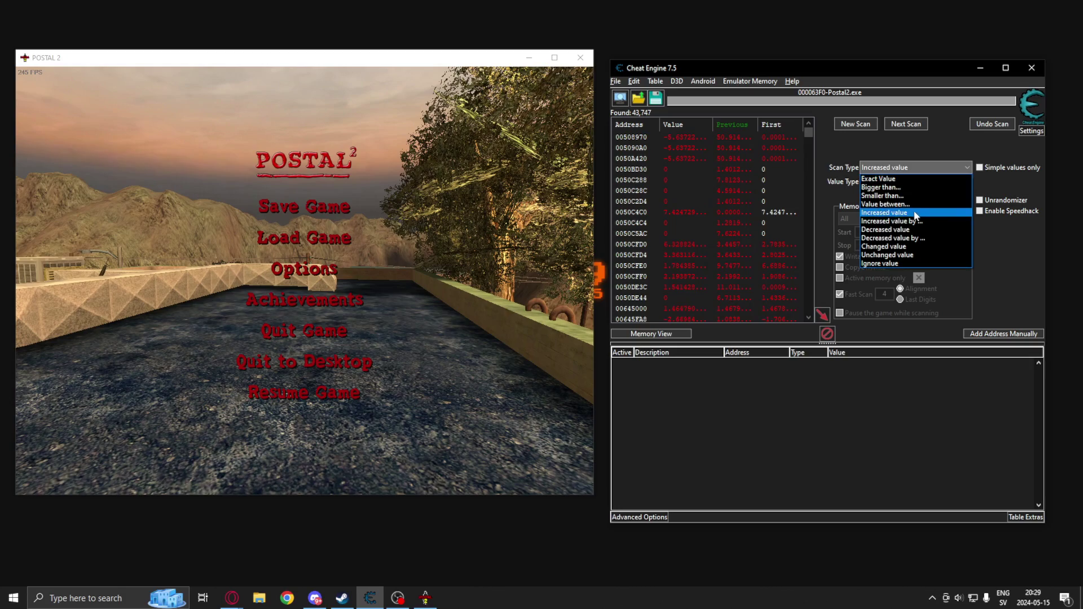
click(898, 235)
click(904, 124)
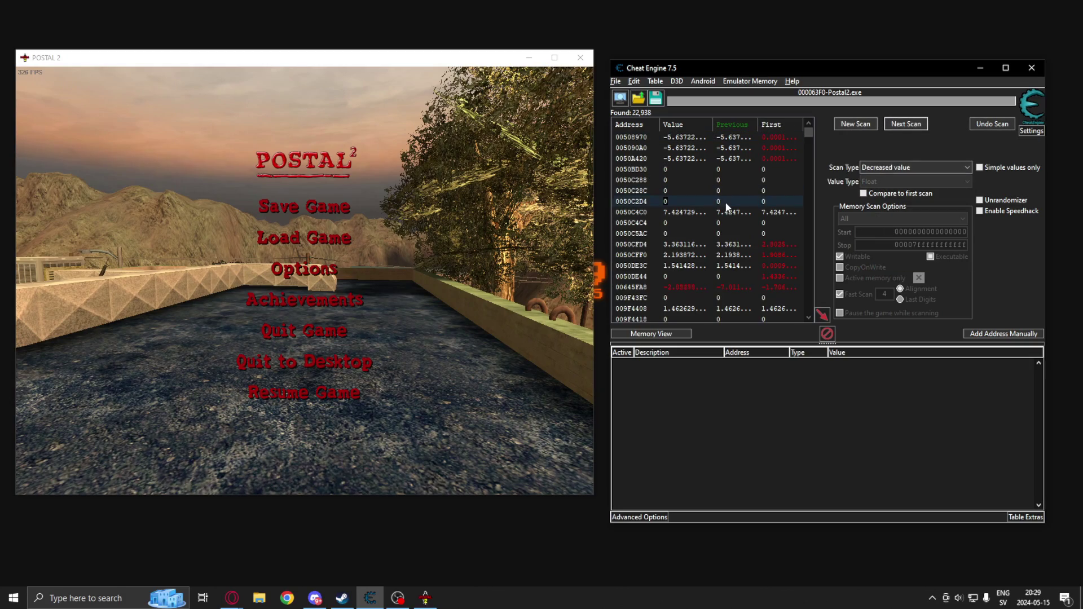
scroll(726, 207, down, 6)
Resume the game, look around without firing, pause it, and filter the results with an Unchanged value scan
click(536, 138)
key(Escape)
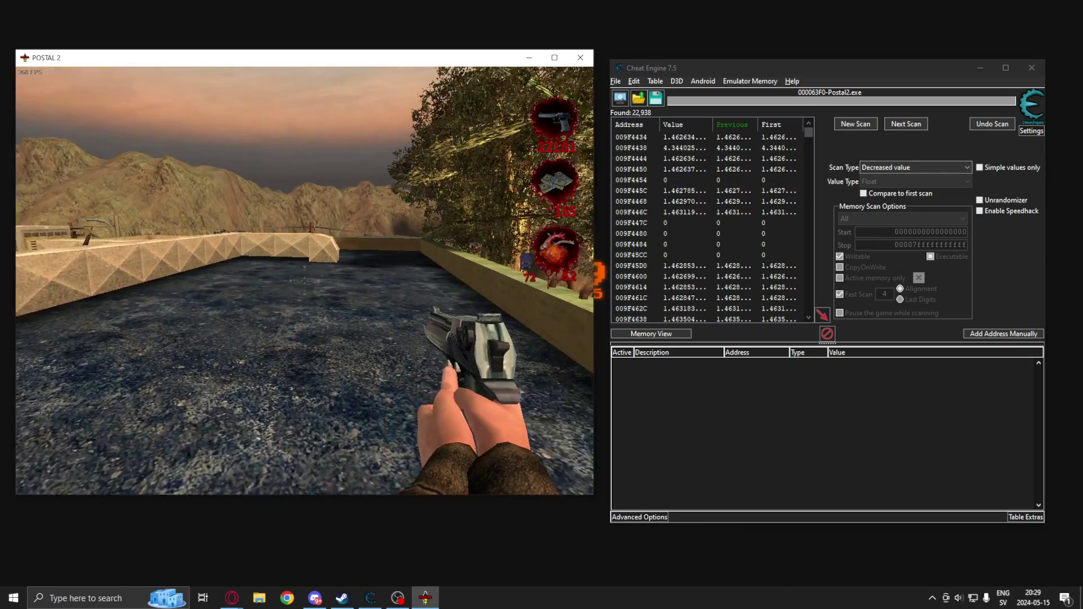
key(Escape)
mouse_move(810, 133)
mouse_down()
mouse_move(800, 261)
mouse_move(800, 137)
mouse_up()
click(660, 150)
click(753, 201)
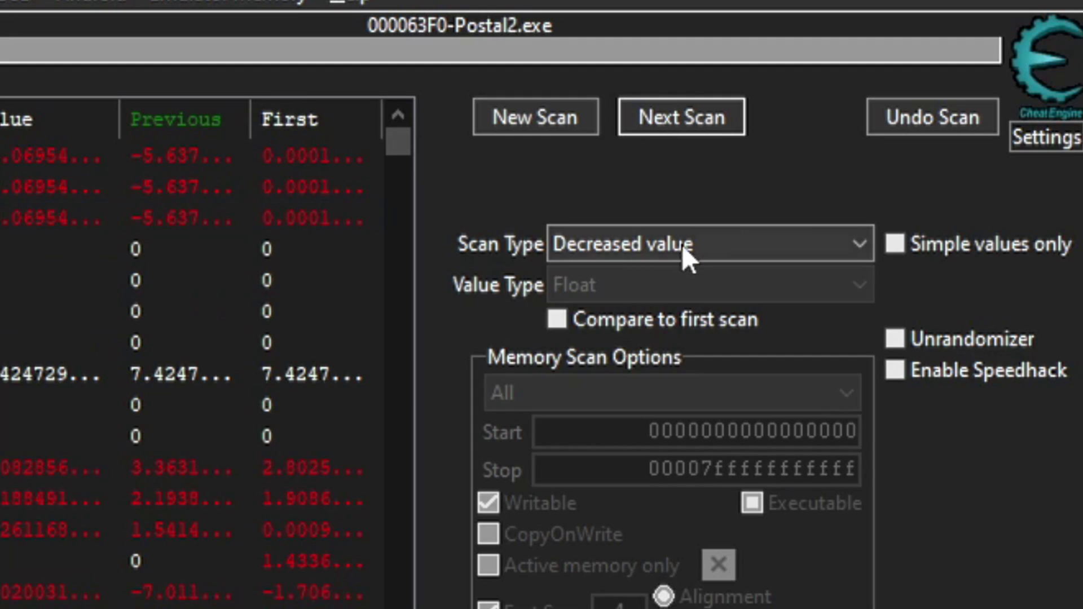
click(907, 169)
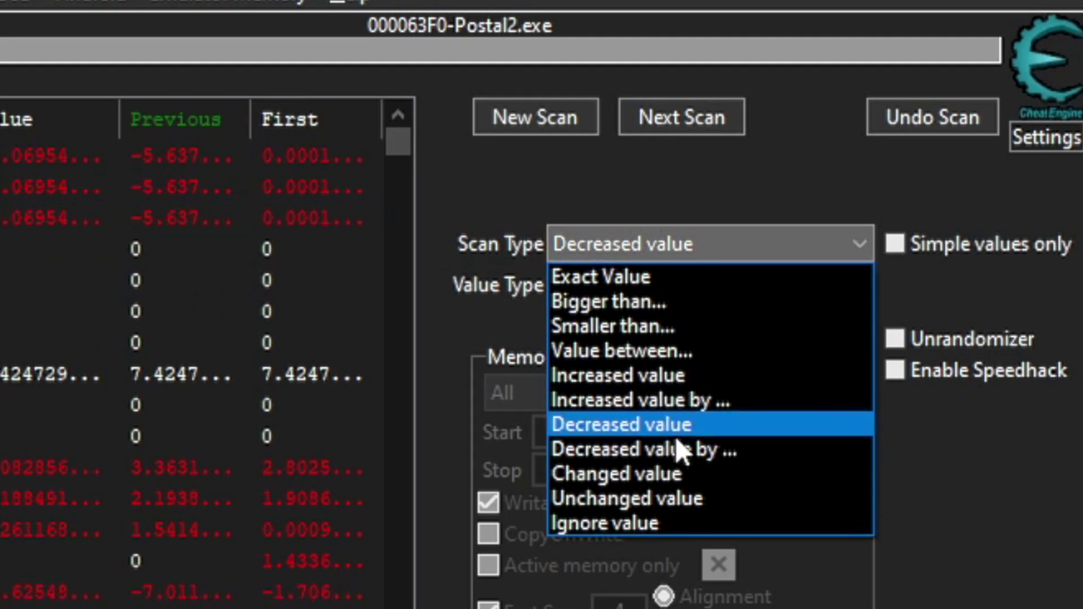
click(595, 504)
click(680, 116)
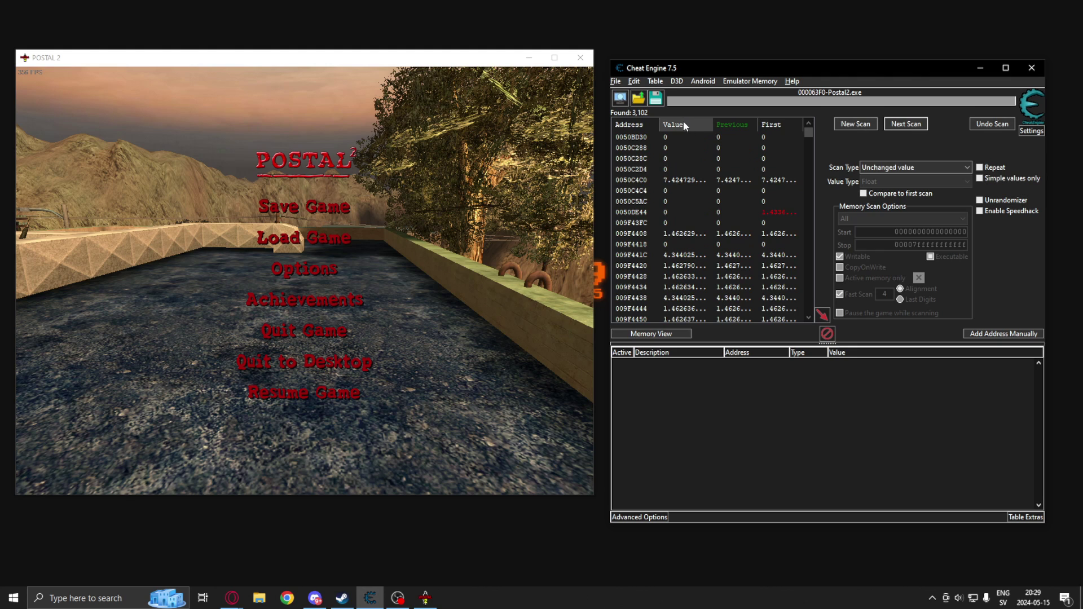
Repeat the Unchanged value scan twice, returning focus to the paused game between the scans
click(914, 125)
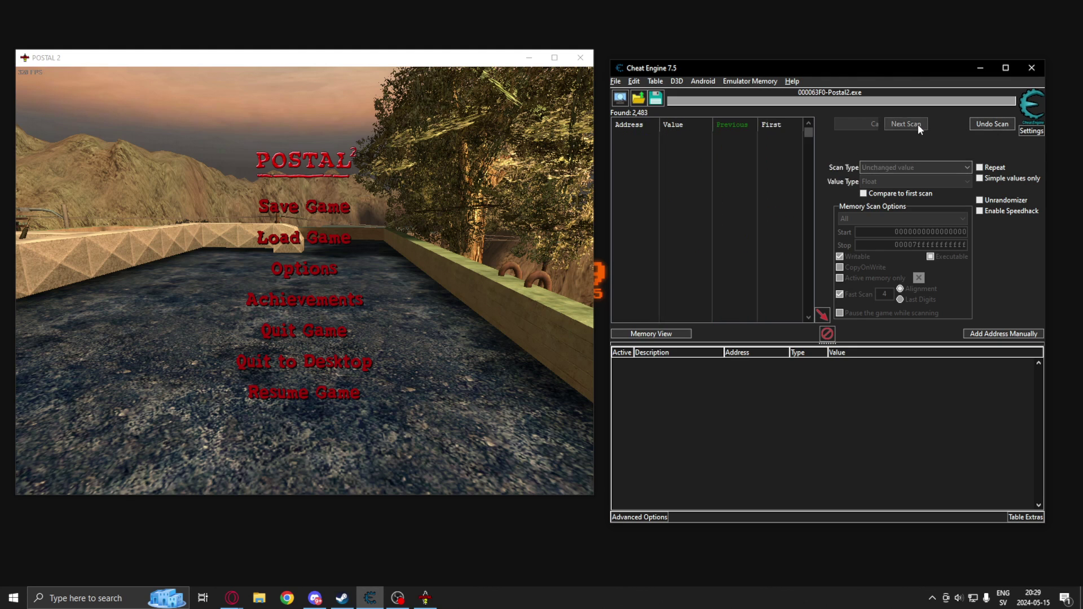
click(492, 124)
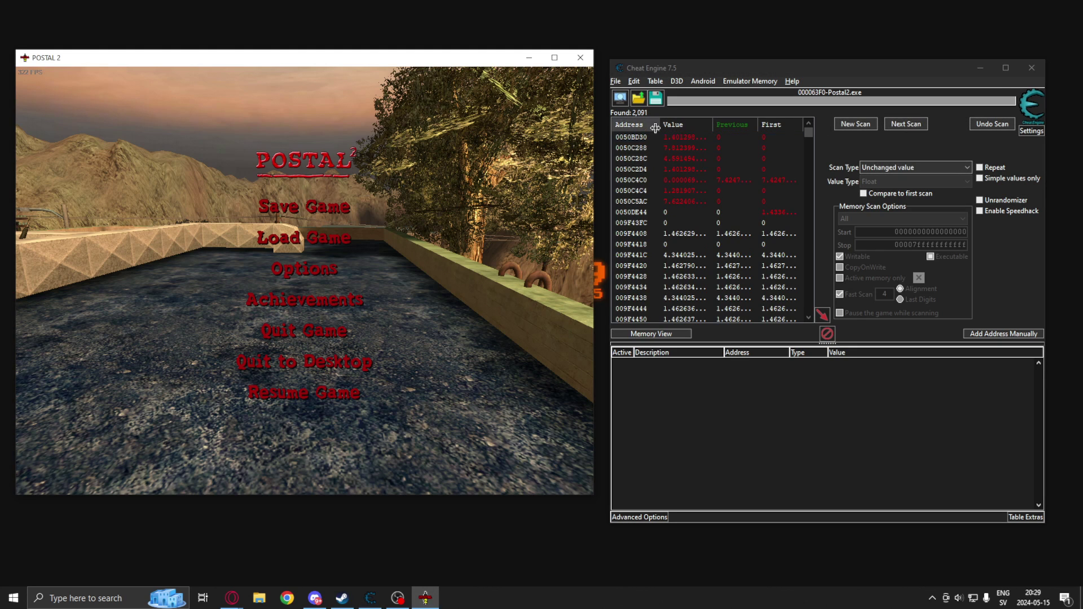
click(897, 125)
Fire one more pistol shot in the resumed game, pause immediately and narrow the remaining addresses to those with an Increased value
click(521, 113)
key(Escape)
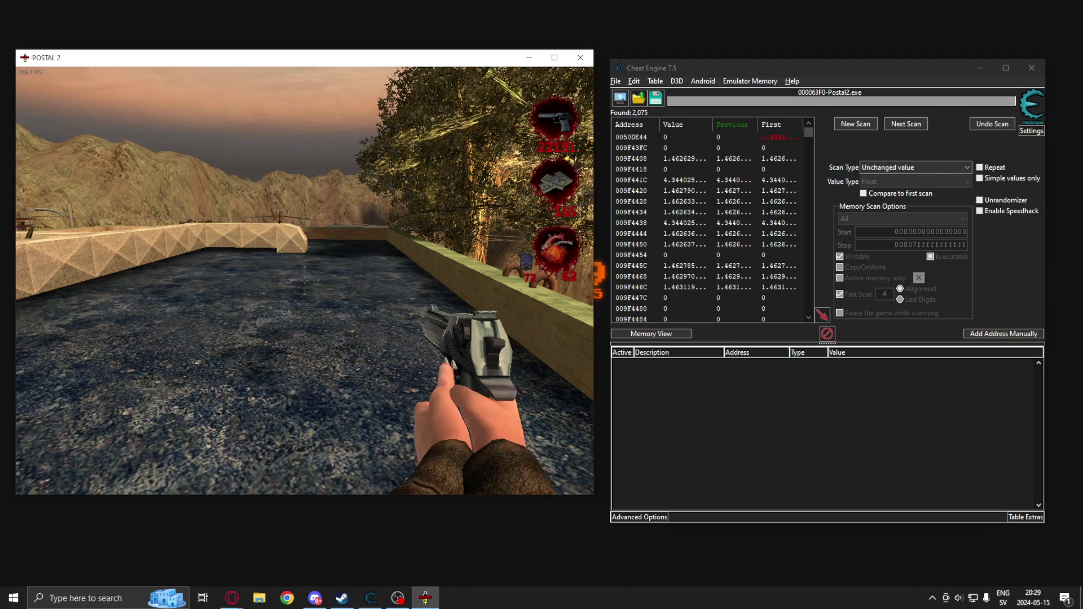
key(Escape)
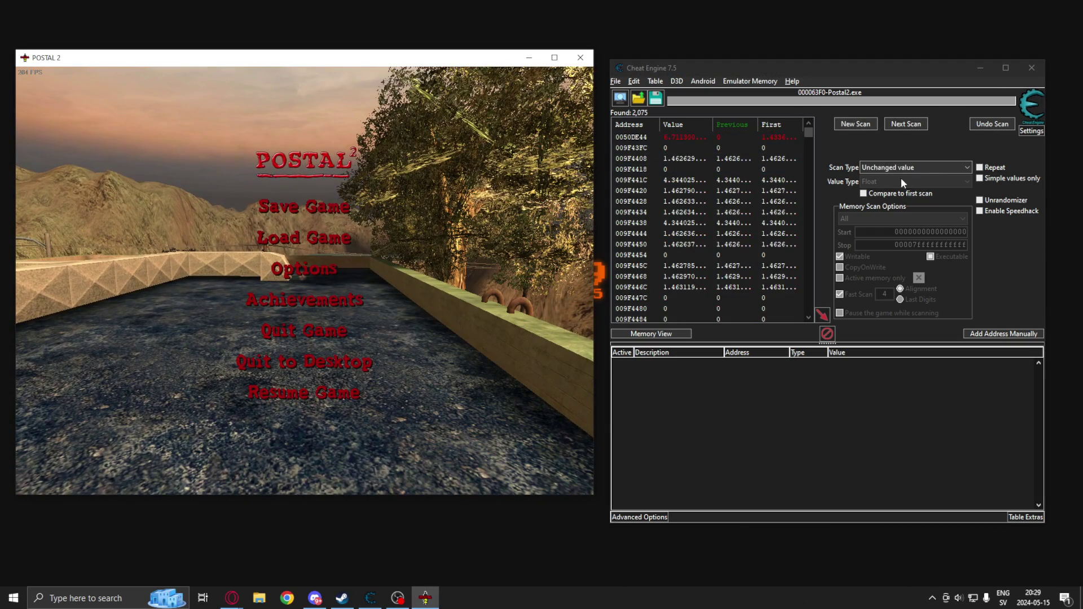
click(903, 168)
click(899, 212)
click(900, 124)
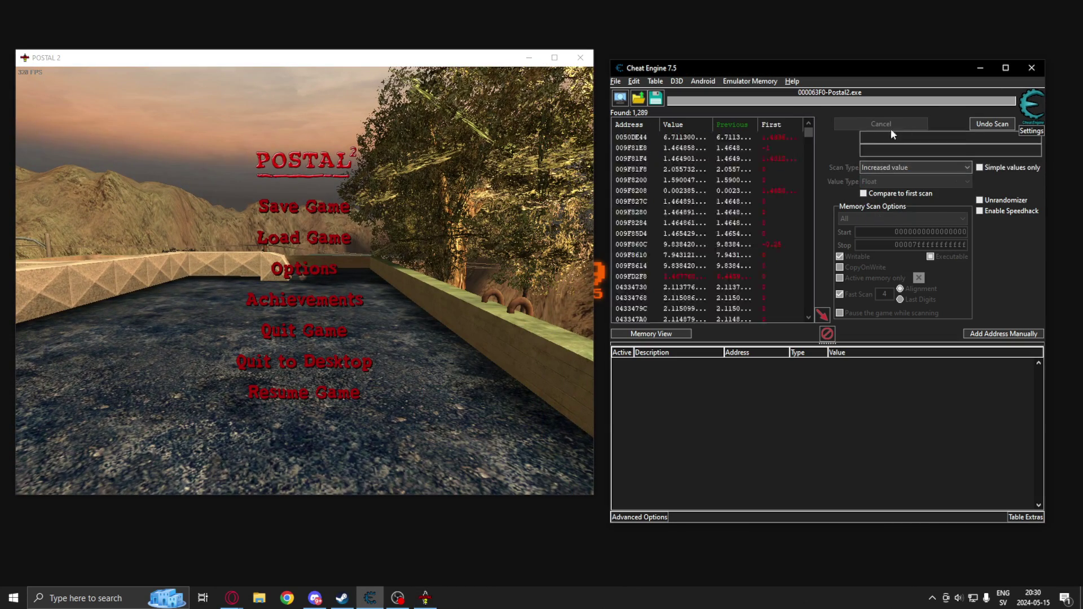
Resume the game briefly, pause it again and filter the addresses with a Decreased value scan
click(517, 125)
key(Escape)
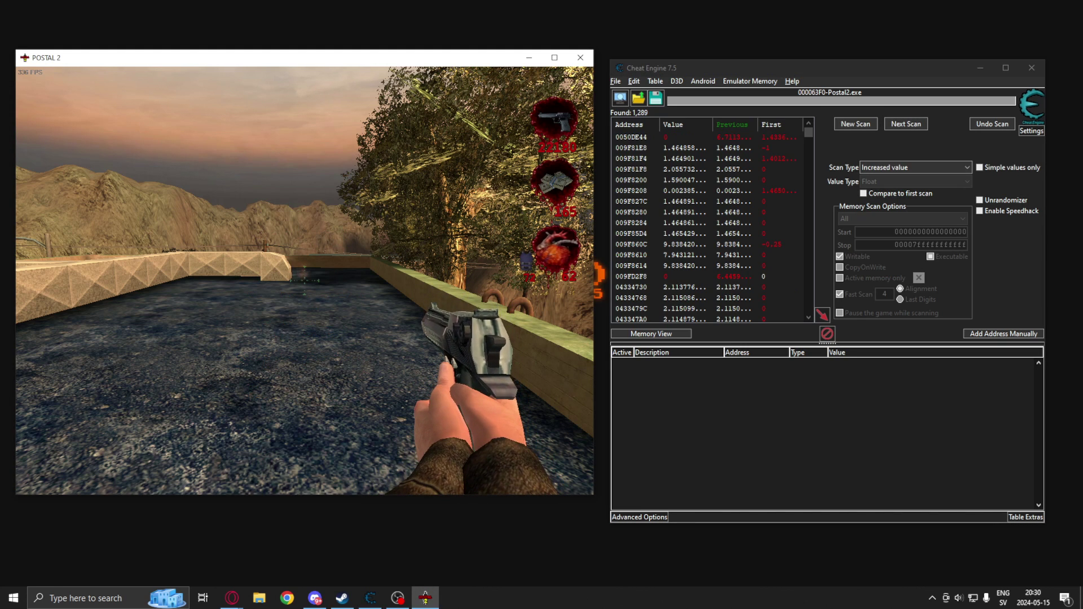
key(Escape)
click(968, 167)
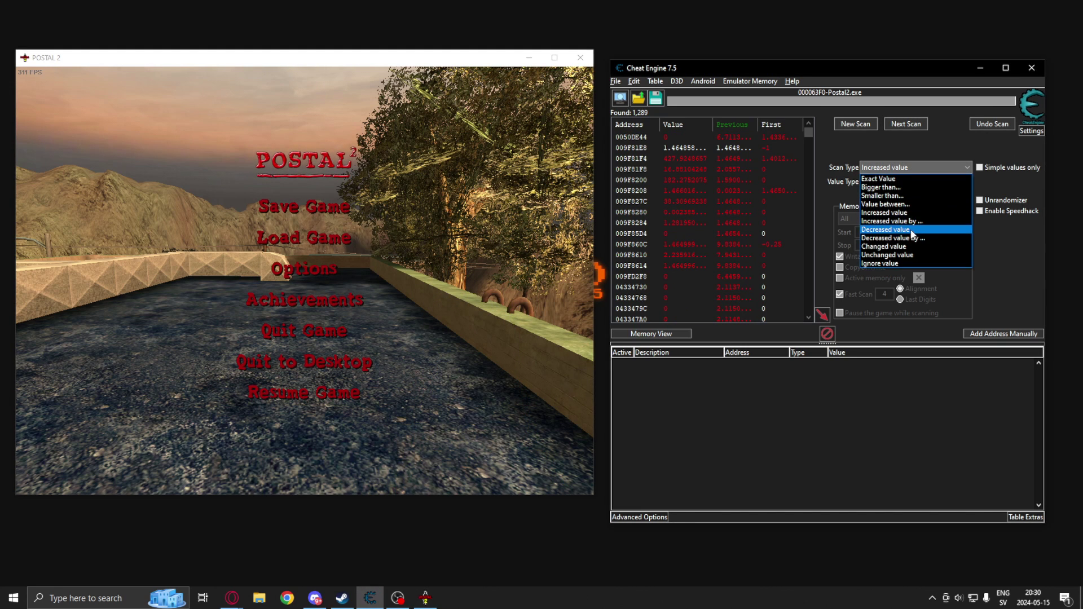
click(903, 229)
click(907, 124)
Resume the game, look around without firing, pause it and narrow the results with an Unchanged value scan
click(522, 181)
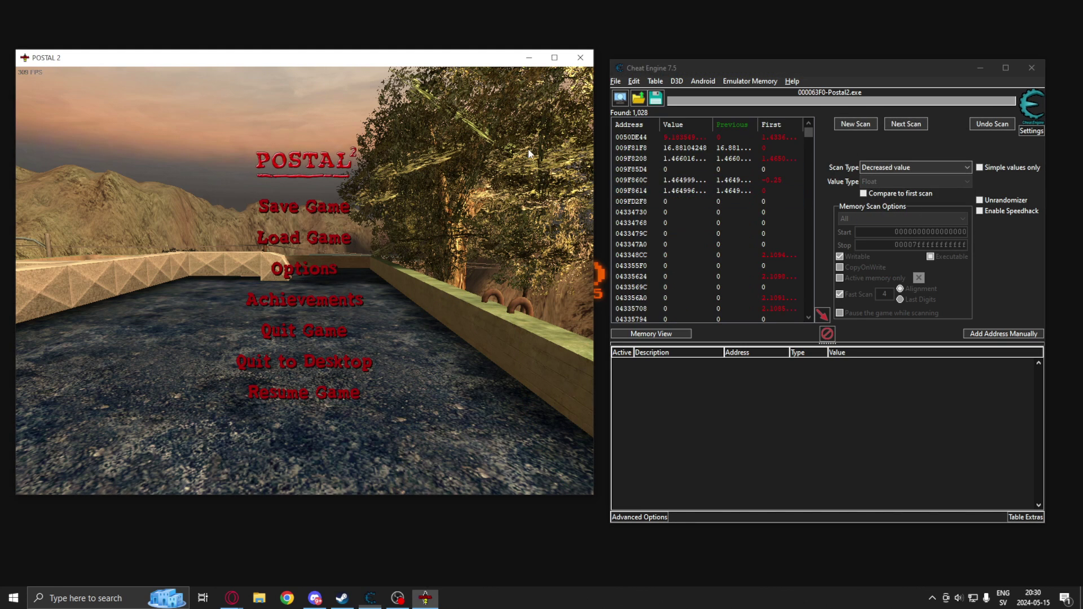
key(Escape)
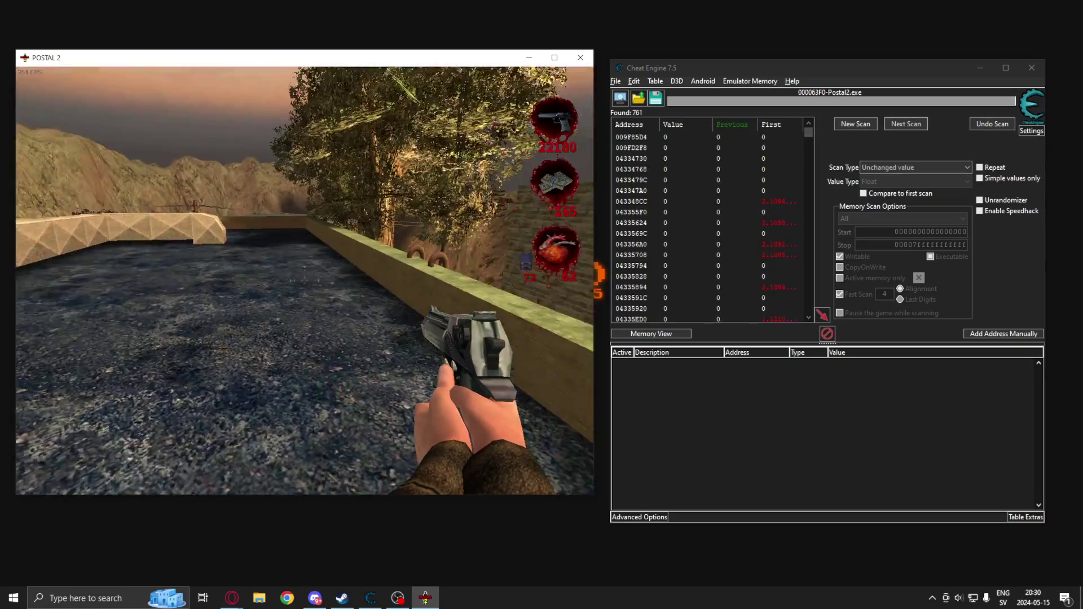
key(Escape)
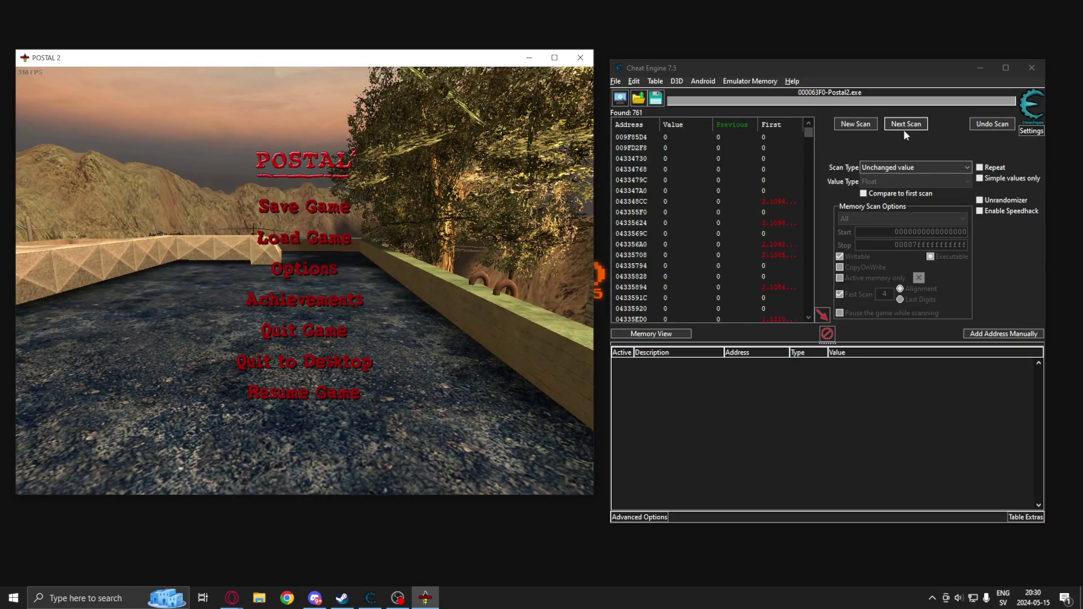
click(914, 168)
click(892, 255)
Review the hotkeys assigned to the Increased, Decreased and Unchanged Value next scans in the Cheat Engine settings, then return to the game
click(635, 81)
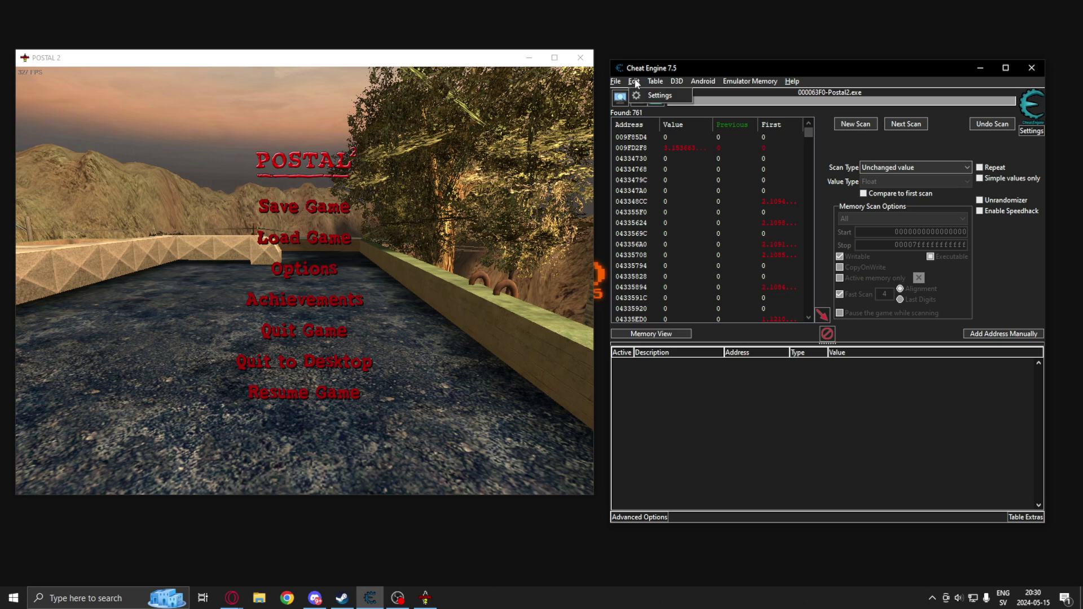
click(659, 95)
click(549, 104)
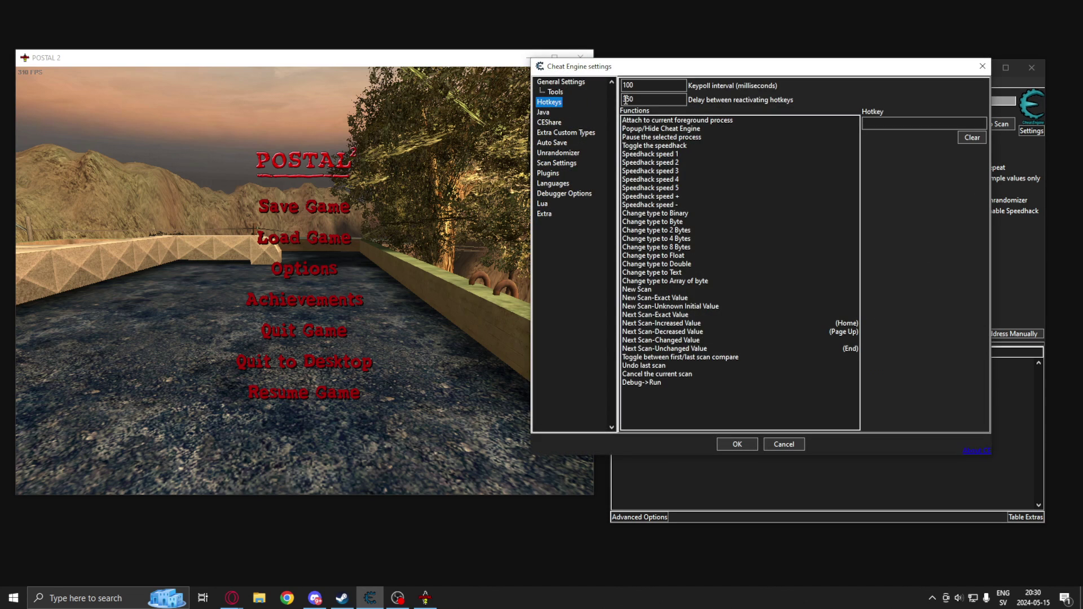
click(752, 333)
click(723, 324)
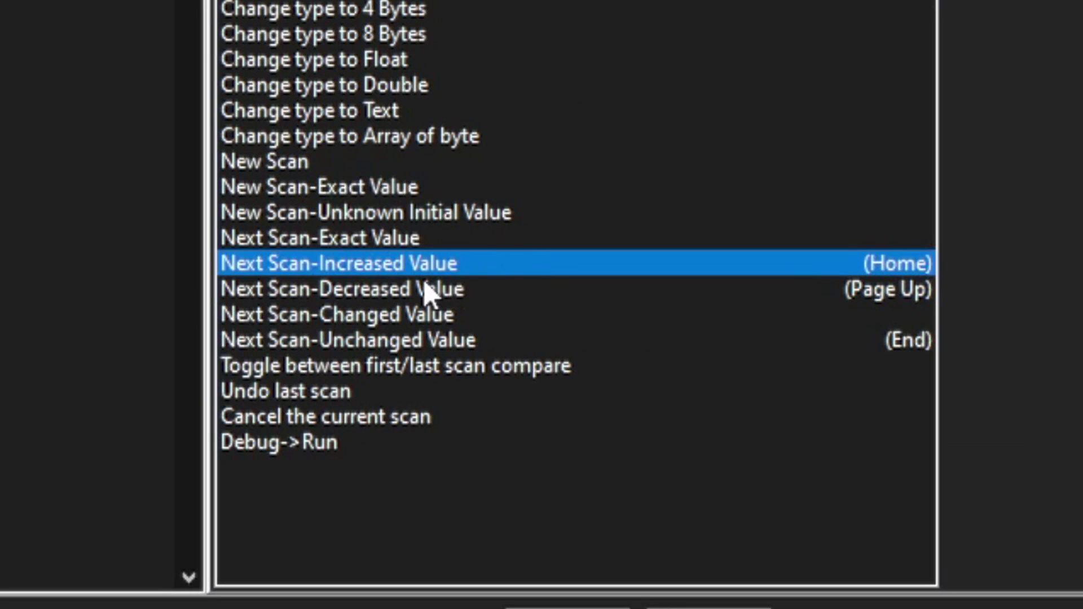
click(426, 289)
click(405, 334)
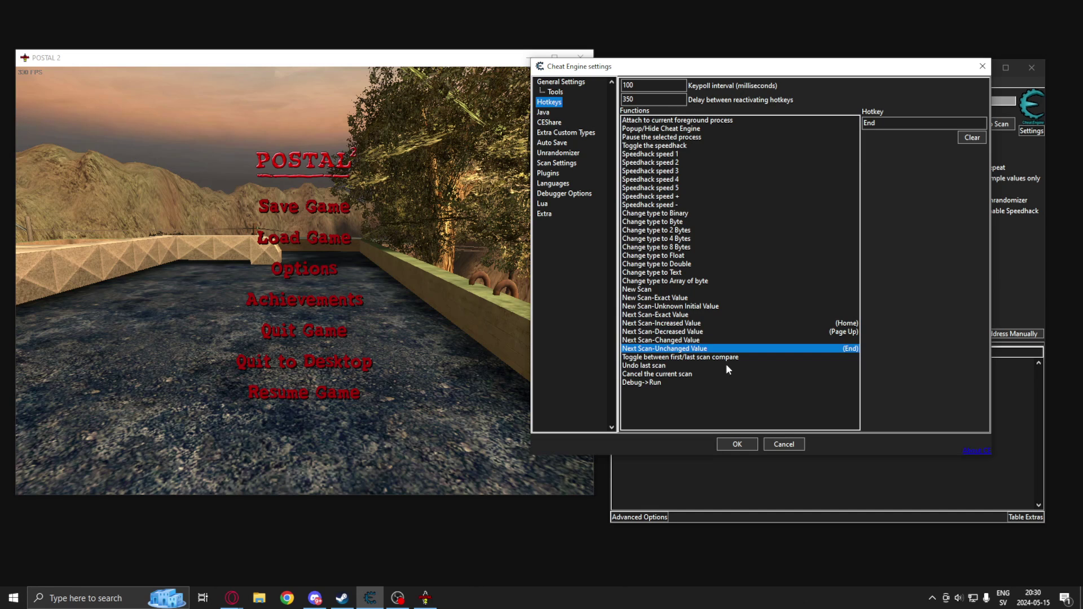
click(738, 444)
key(alt+Tab)
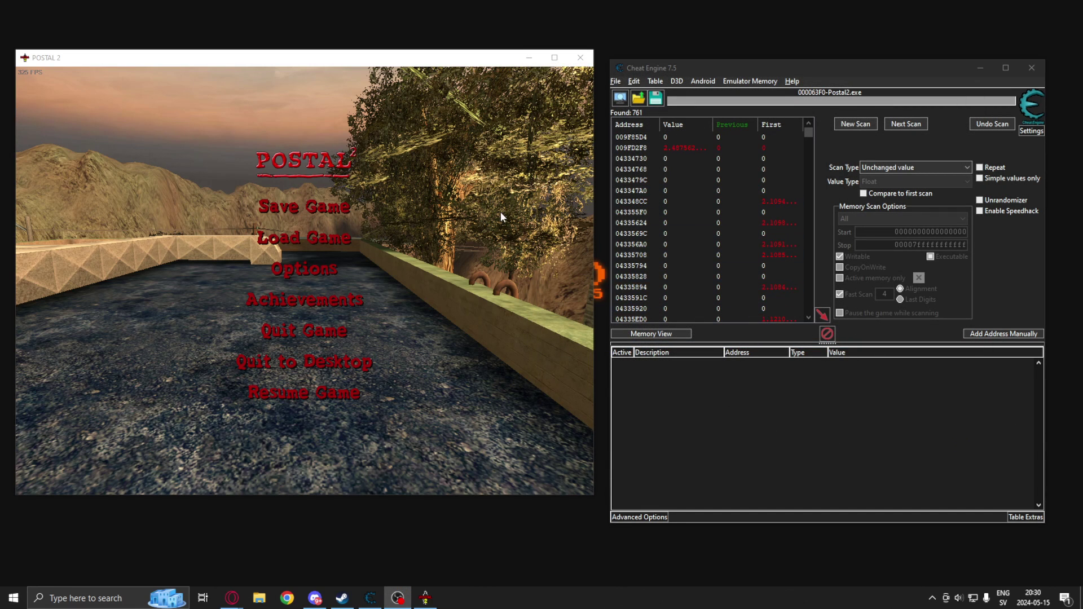
Look through the remaining addresses, resume the game and repeat the Unchanged value scan without firing
scroll(695, 233, down, 4)
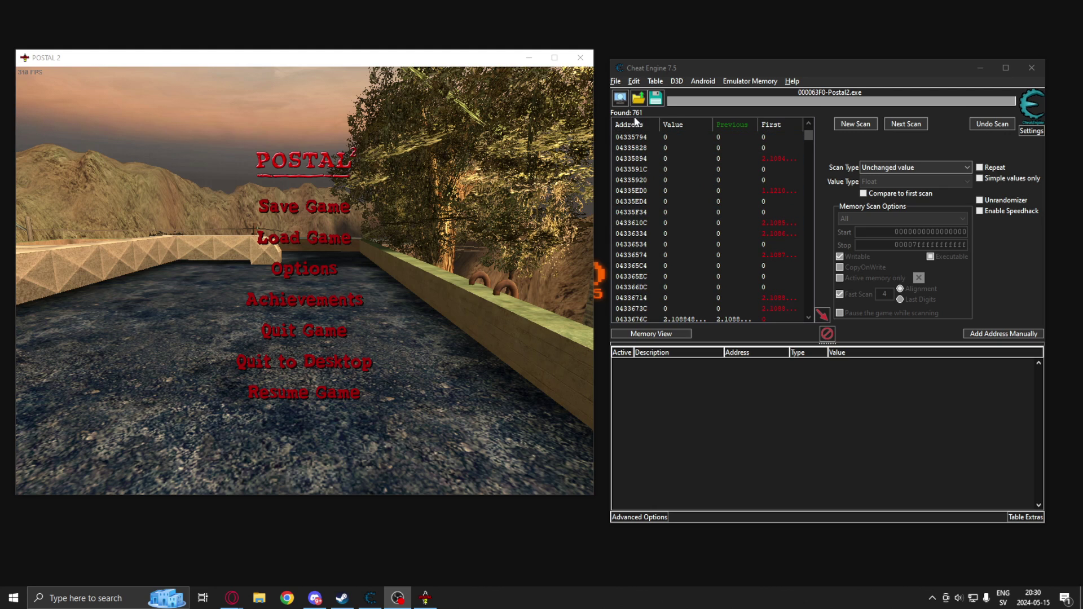
click(816, 139)
scroll(813, 293, up, 4)
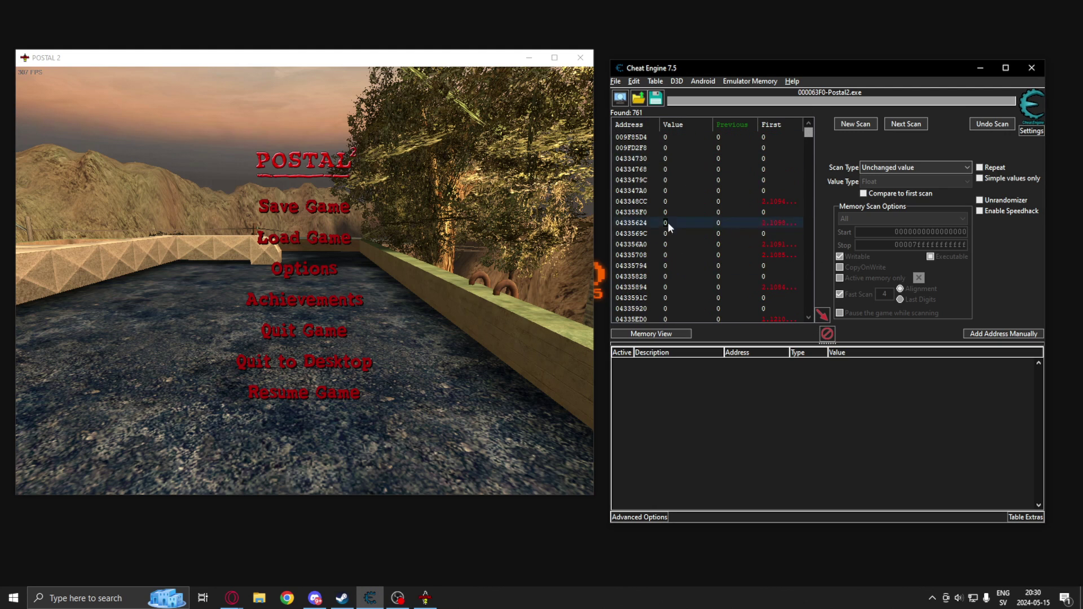
key(Return)
key(alt+Tab)
key(Escape)
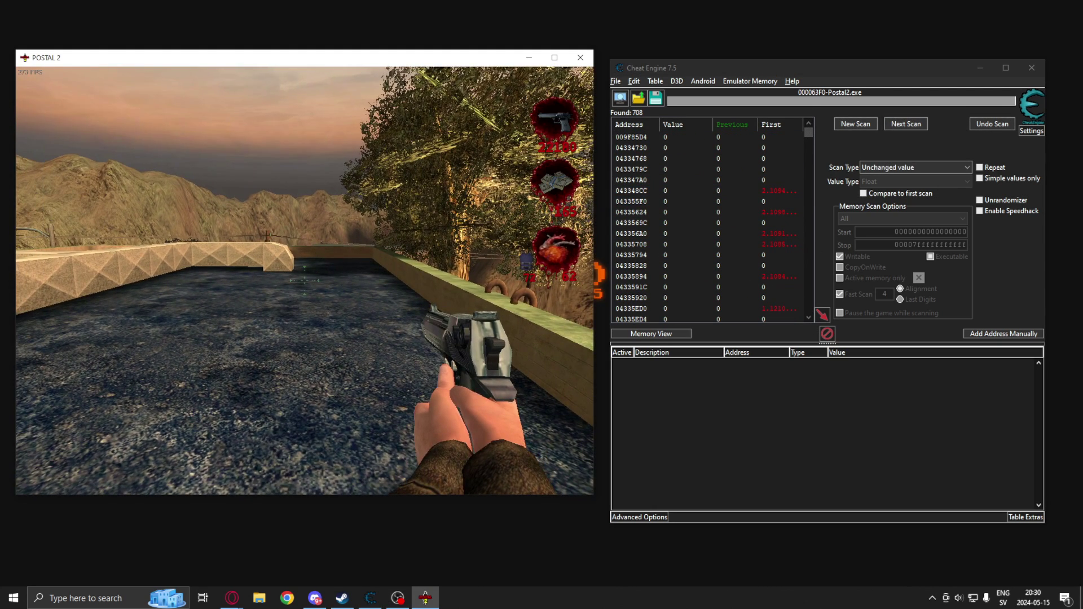
key(F1)
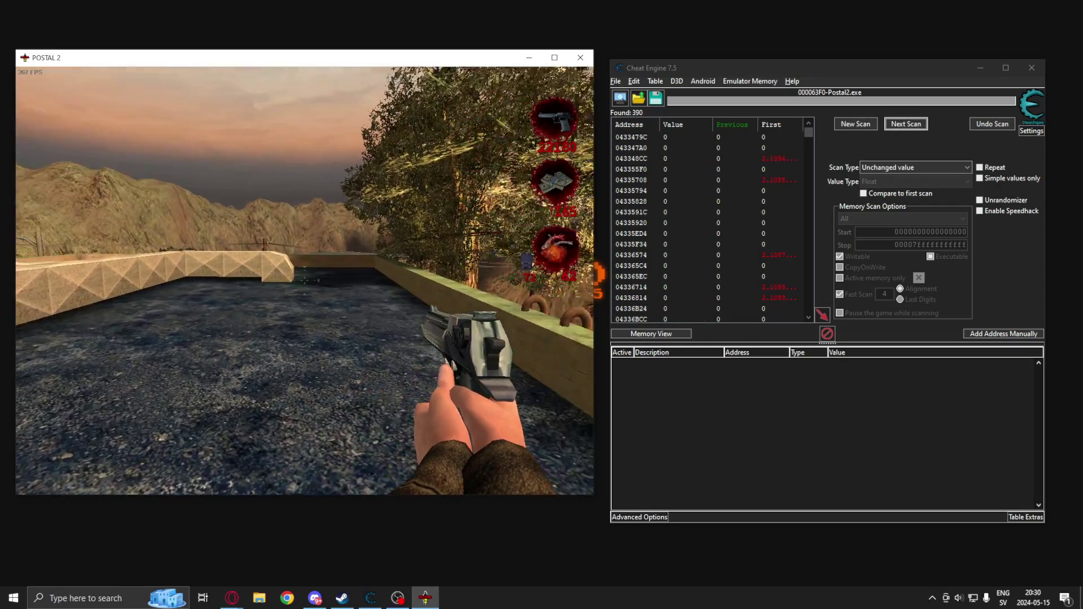
Pause the game and run an Increased value scan, then keep alternating between play and pause while narrowing the results further
key(Escape)
click(916, 168)
click(886, 213)
click(906, 124)
key(Escape)
key(Escape)
key(Escape)
key(Escape)
key(Escape)
key(Escape)
key(F8)
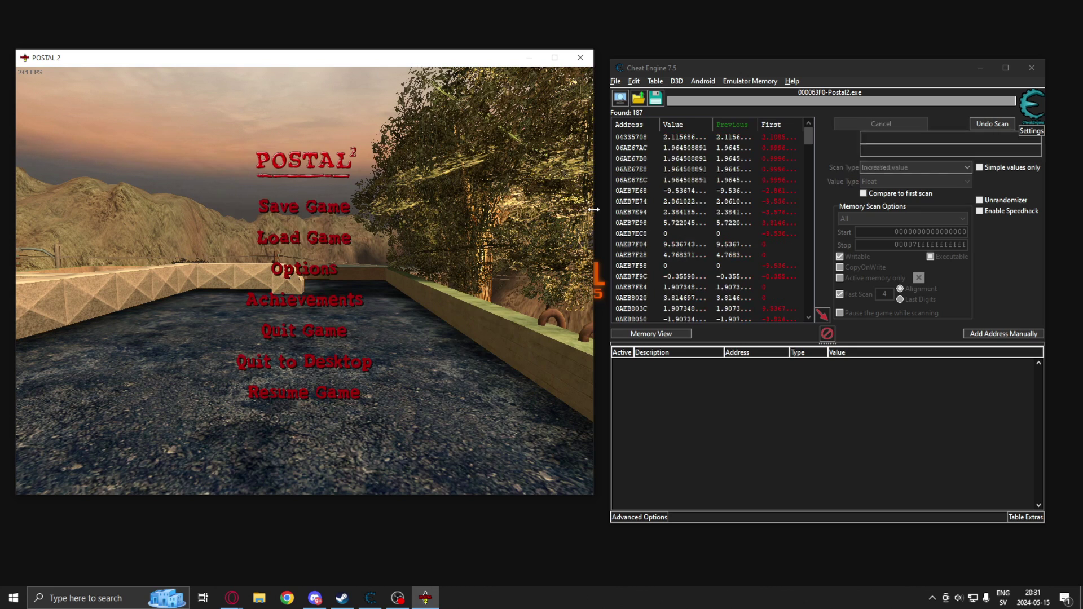
Alternate between play and pause again and narrow the addresses with a Decreased value scan
key(Escape)
key(Escape)
key(Escape)
key(Escape)
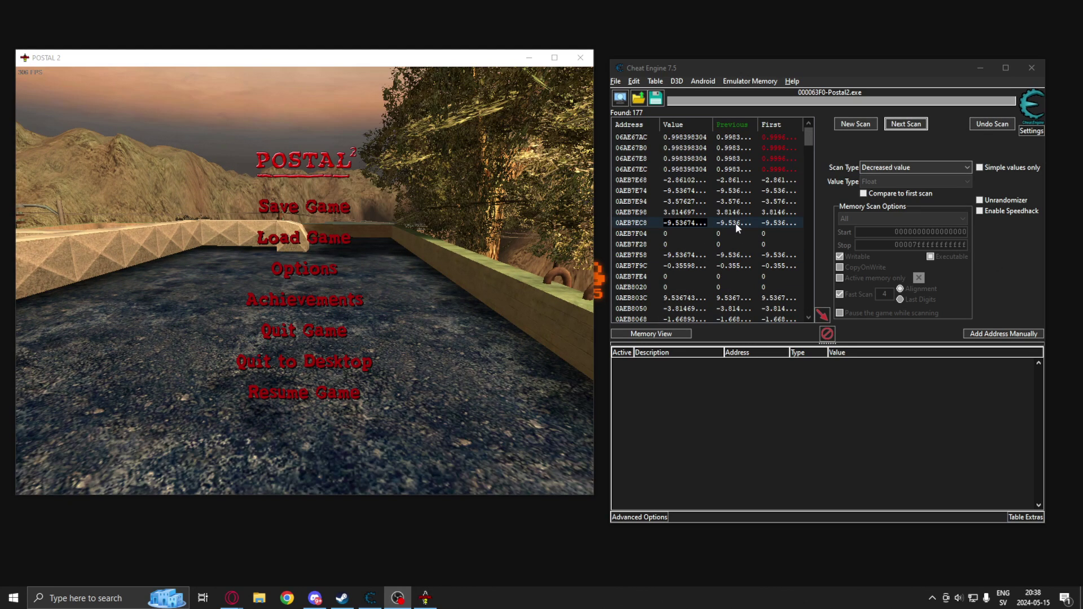
Look through the scan results from first to last, select all of them and copy them to the address list
click(663, 190)
drag(808, 136, 782, 318)
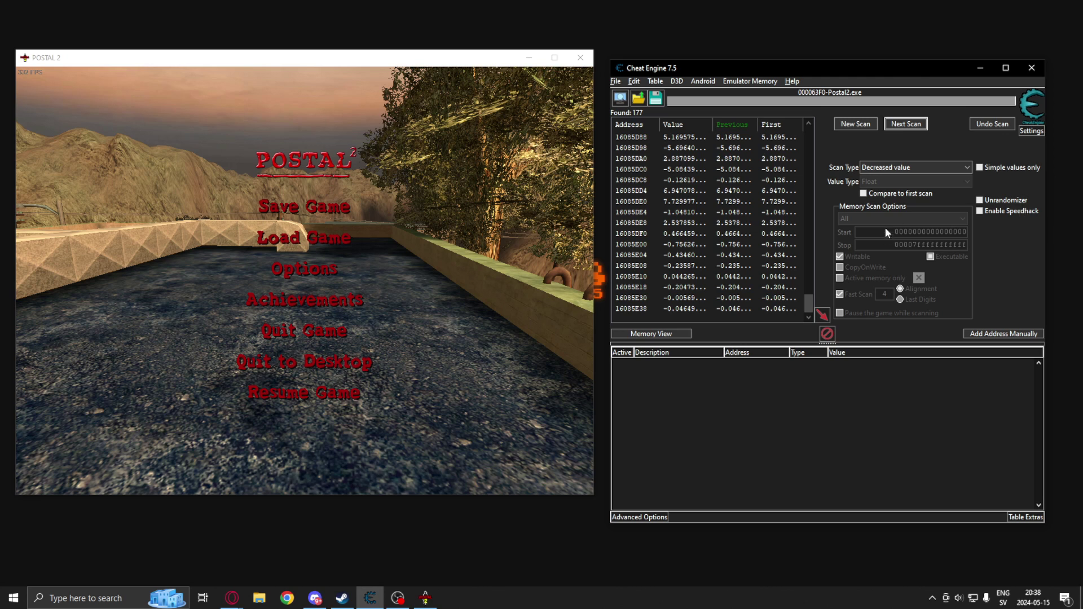
drag(811, 309, 812, 125)
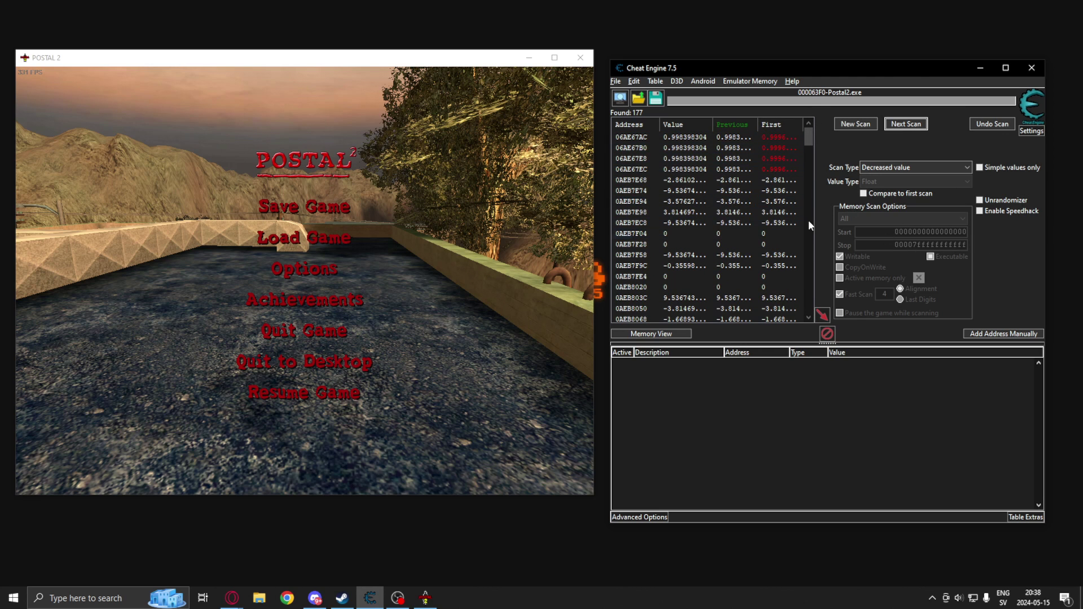
click(671, 202)
click(692, 137)
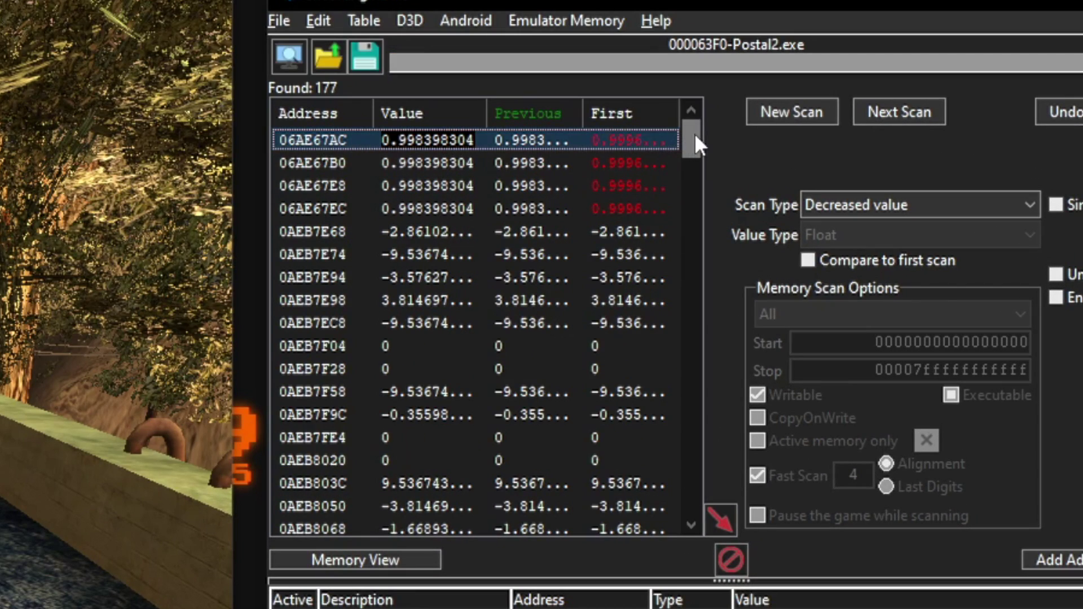
drag(695, 136, 679, 496)
click(456, 486)
click(456, 508)
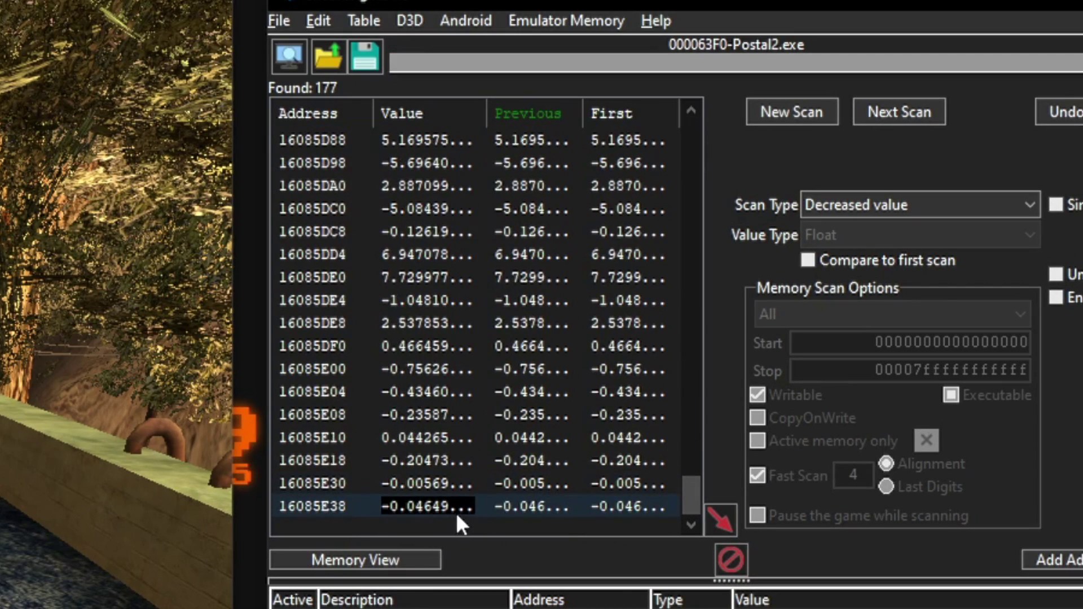
key(ctrl+a)
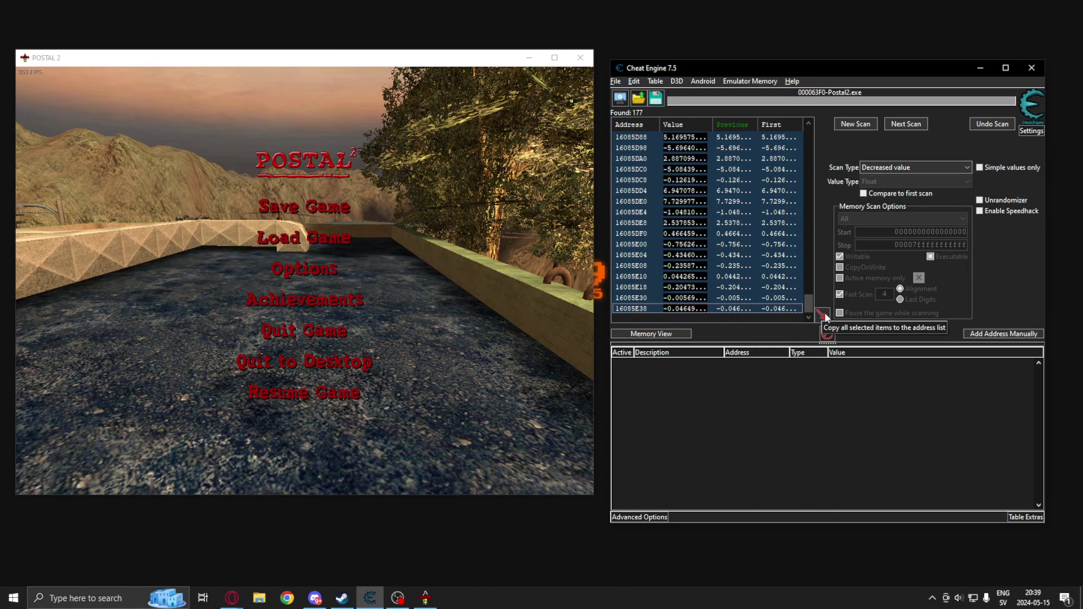
click(720, 521)
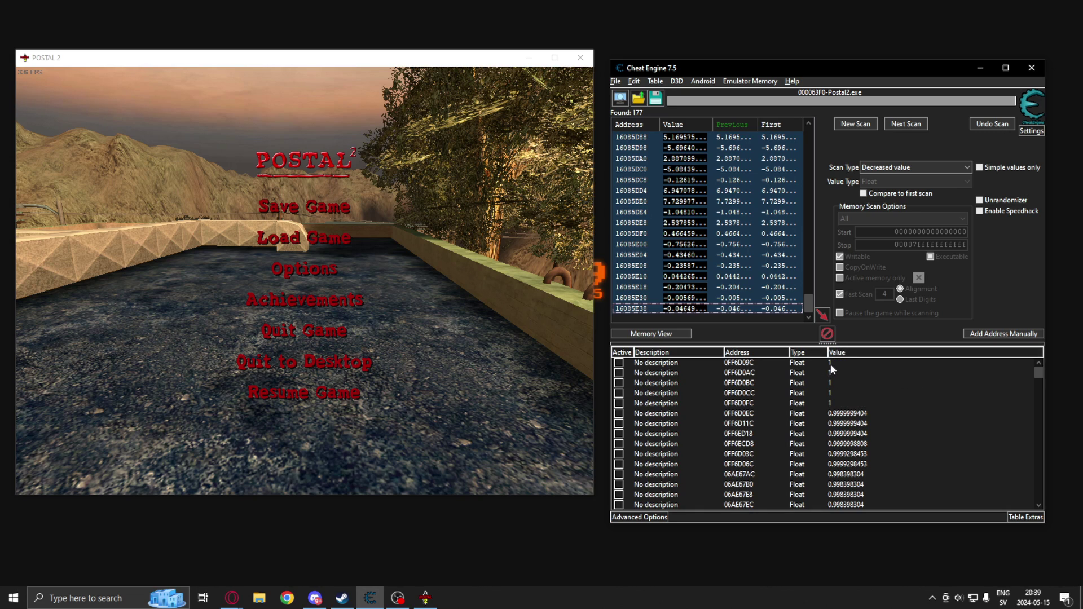
Freeze the first seven entries of the address list, 0FF6D09C to 0FF6D11C, and test the pistol in the resumed game
click(832, 364)
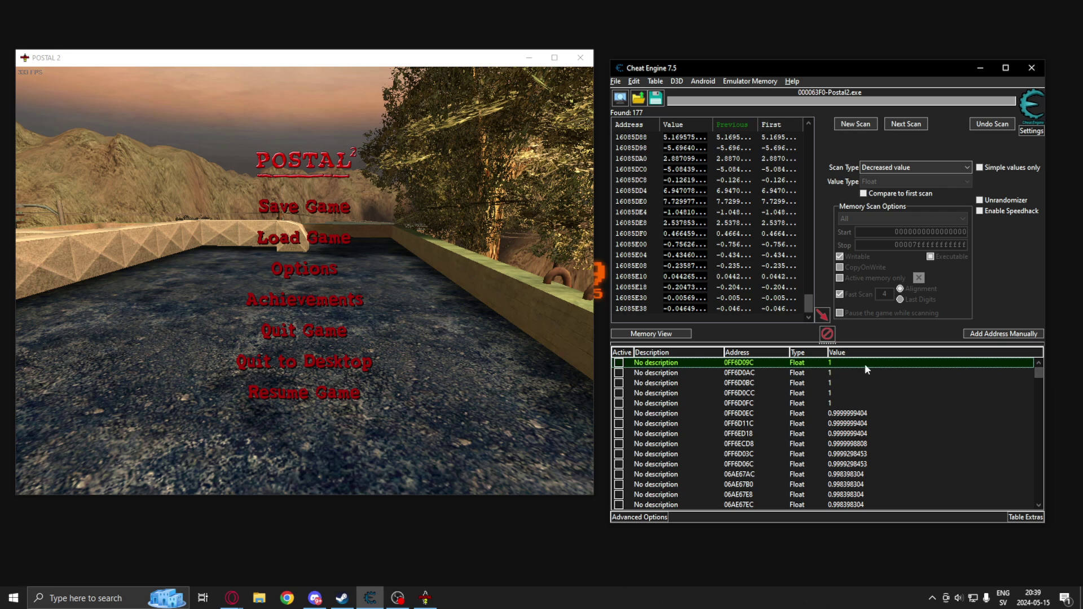
drag(1041, 384, 1025, 362)
scroll(887, 440, up, 5)
shift+click(827, 424)
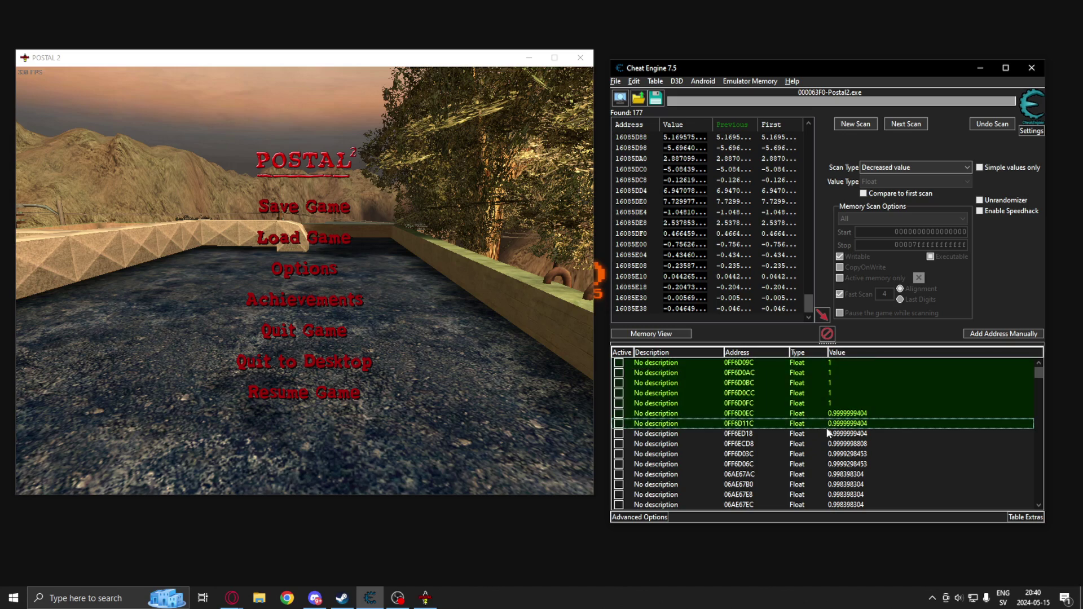
click(530, 372)
key(Escape)
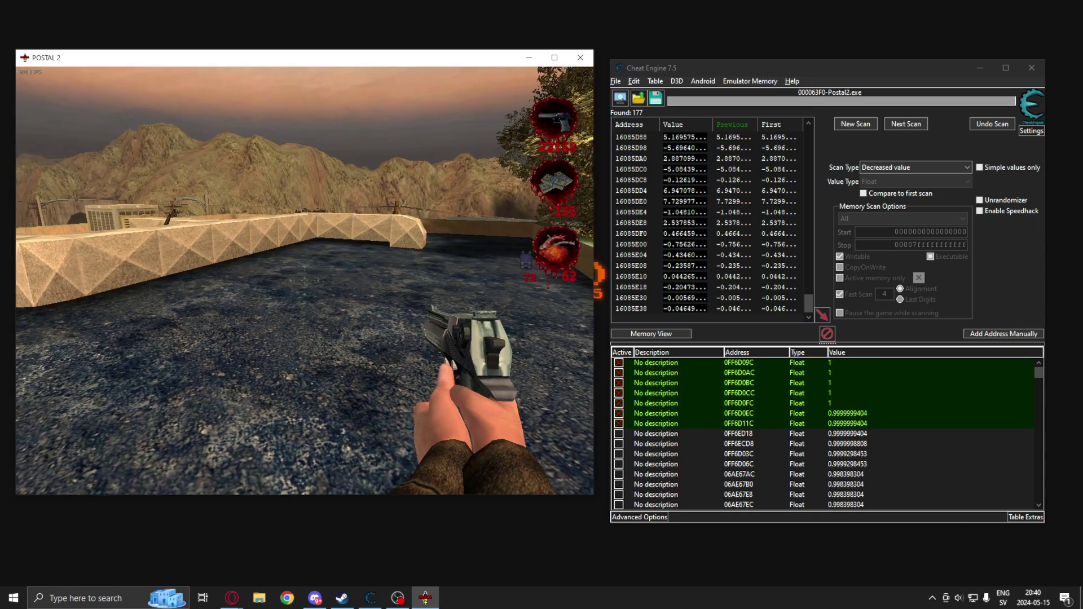
key(Escape)
key(Escape)
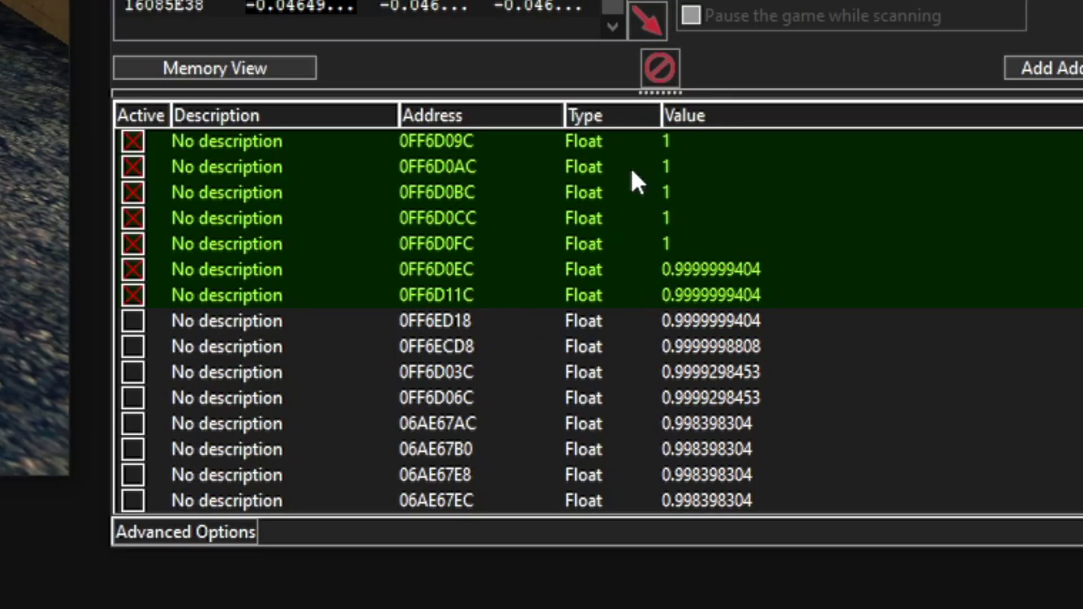
Select the seven frozen entries from 0FF6D09C to 0FF6D11C and unfreeze them
click(807, 373)
click(792, 364)
shift+click(244, 296)
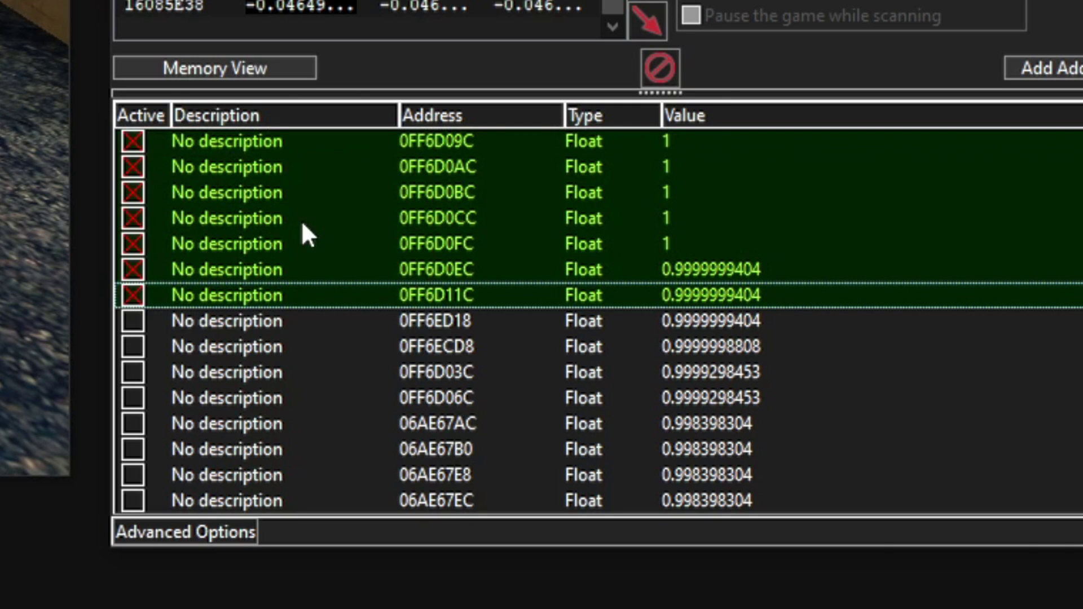
key(space)
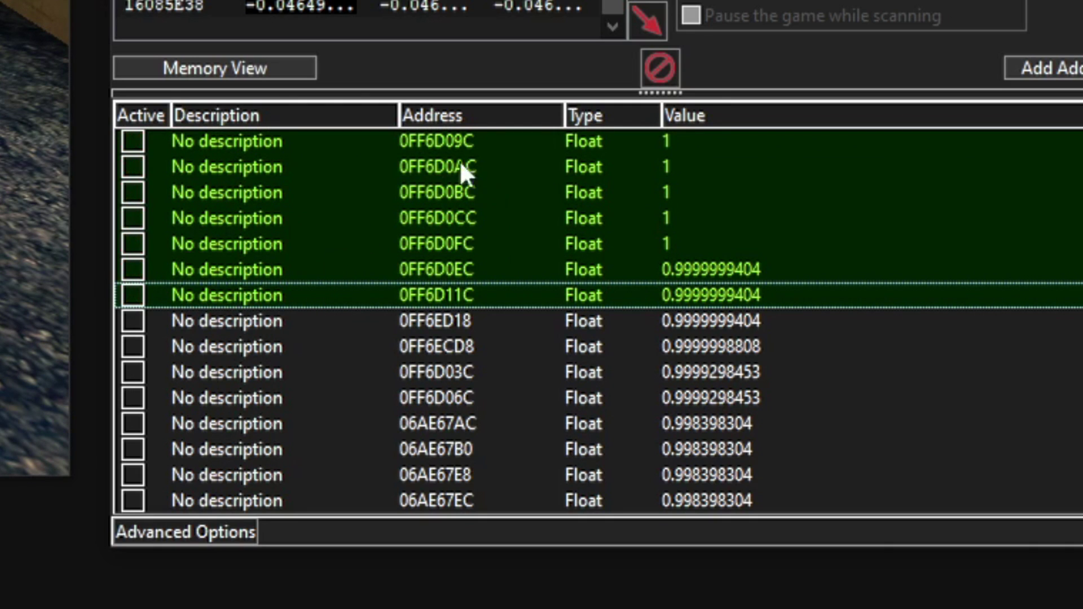
Freeze the first eight entries, 0FF6D09C to 0FF6ED18, test the pistol in the resumed game and pause
click(393, 149)
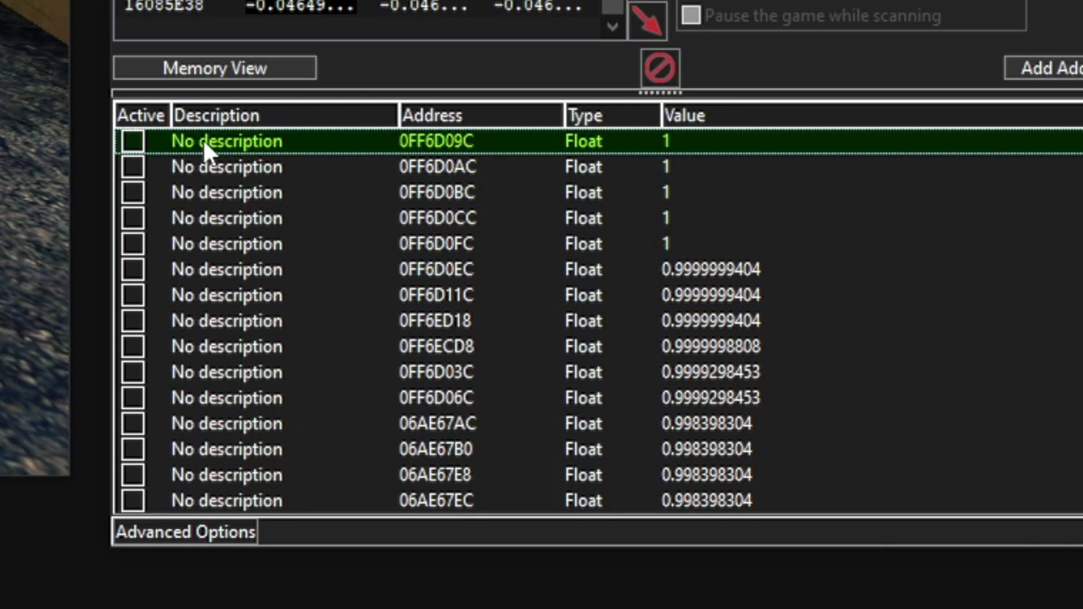
shift+click(575, 320)
key(space)
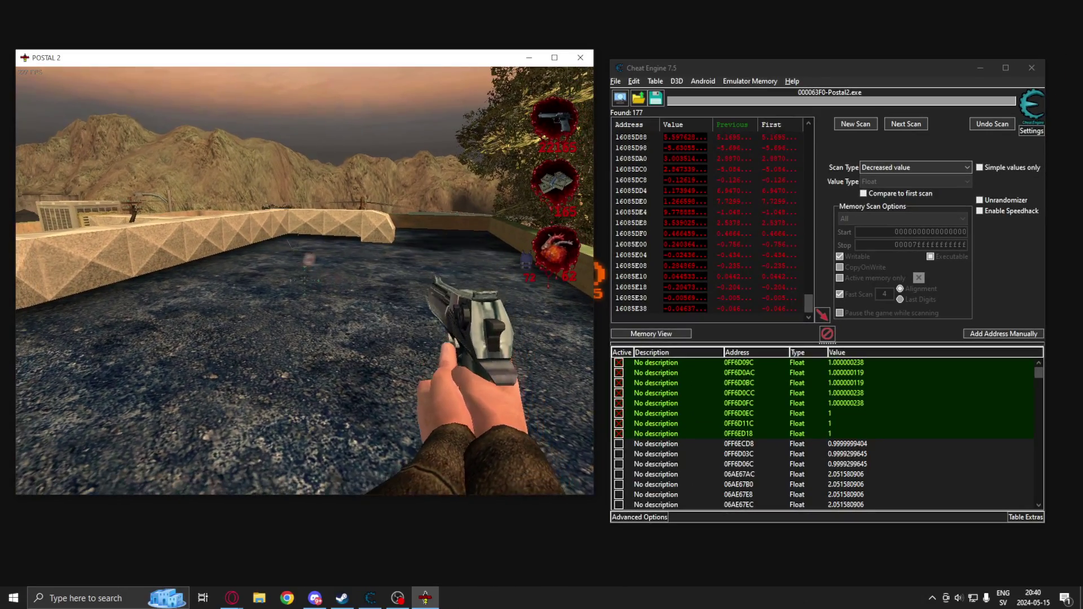
key(Escape)
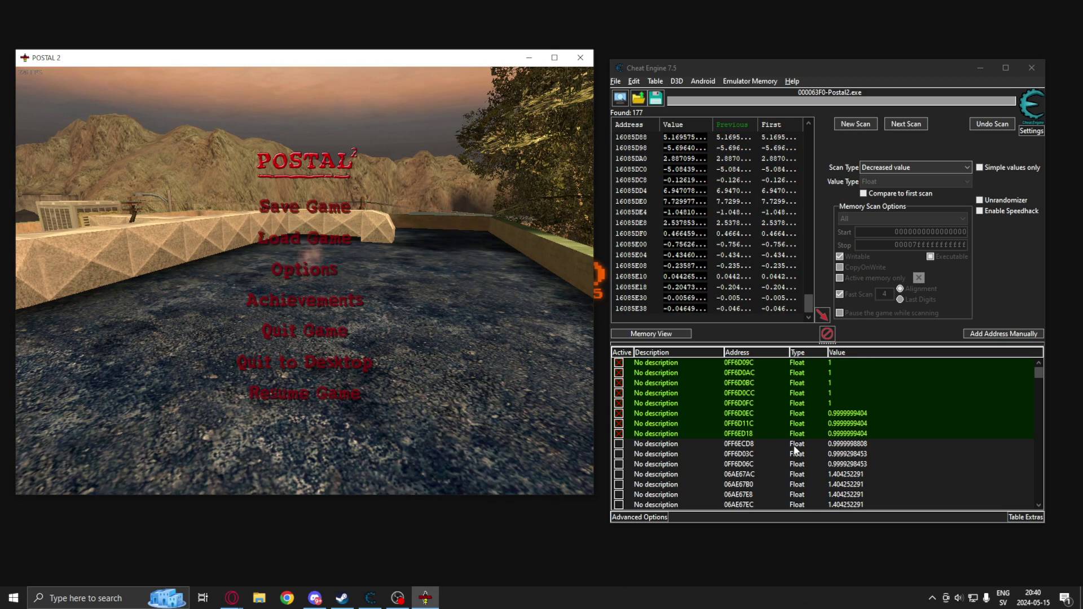
Delete the eight tested entries, 0FF6D09C to 0FF6ED18, from the address list
right_click(727, 403)
click(757, 116)
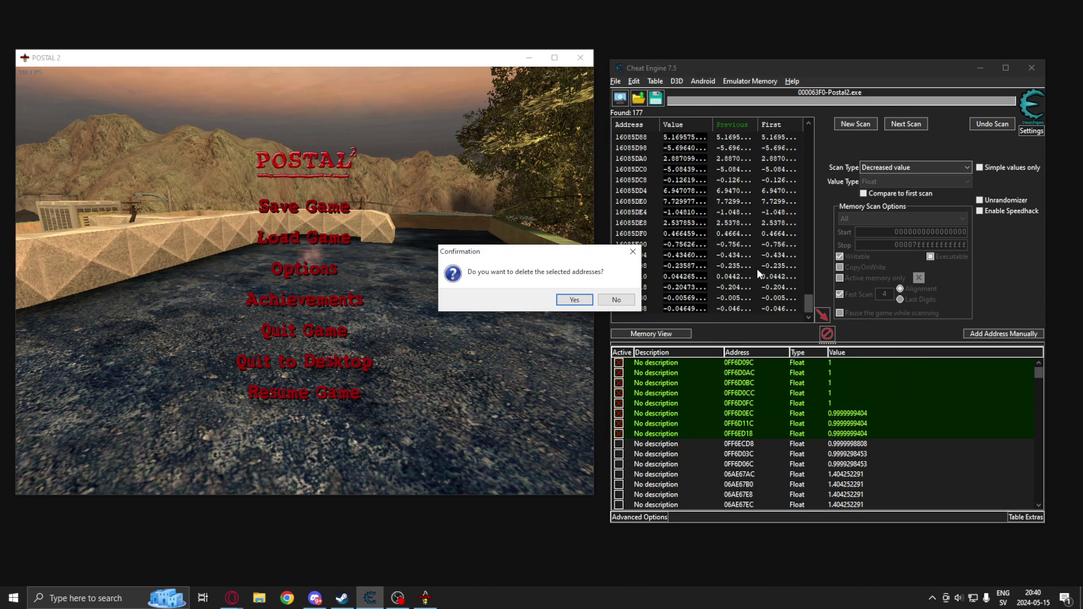
click(575, 300)
Freeze the entries from 0FF6ECD8 to 06AE67EC and resume the game to test the pistol
click(805, 364)
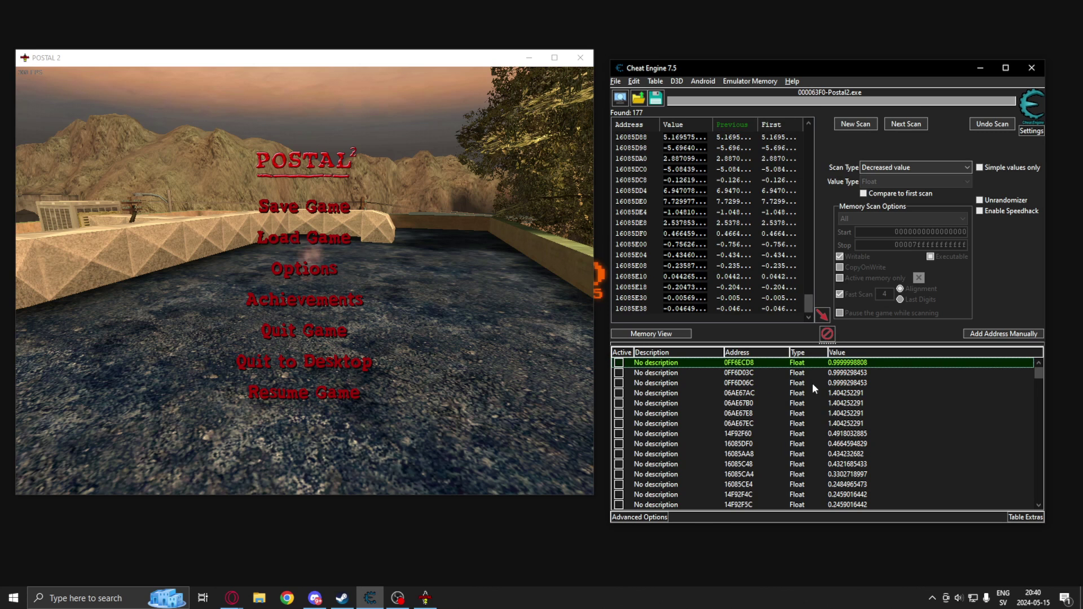
shift+click(856, 445)
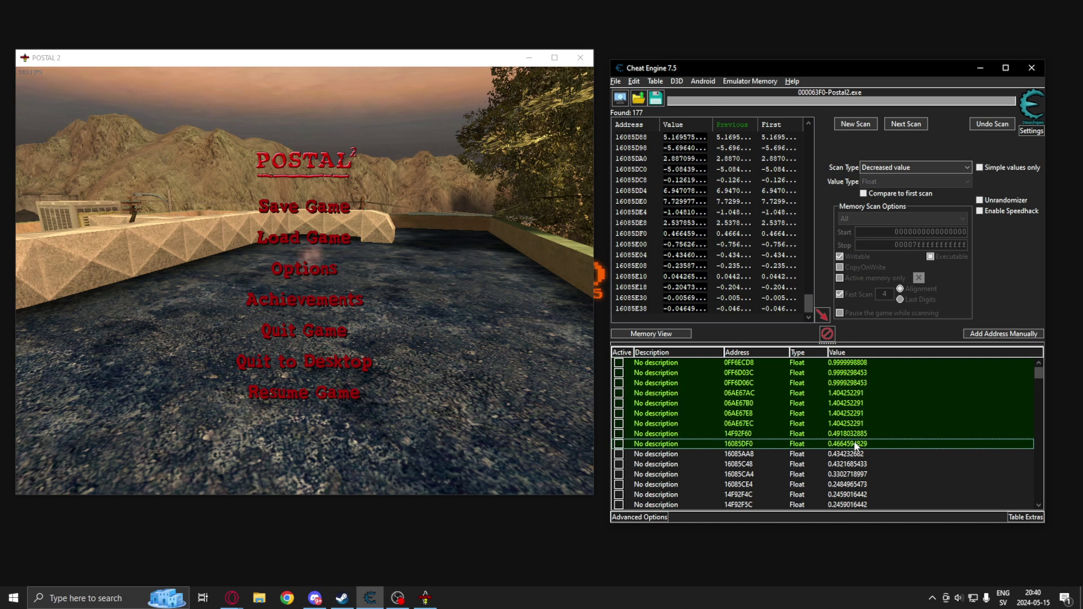
key(alt+Tab)
key(Escape)
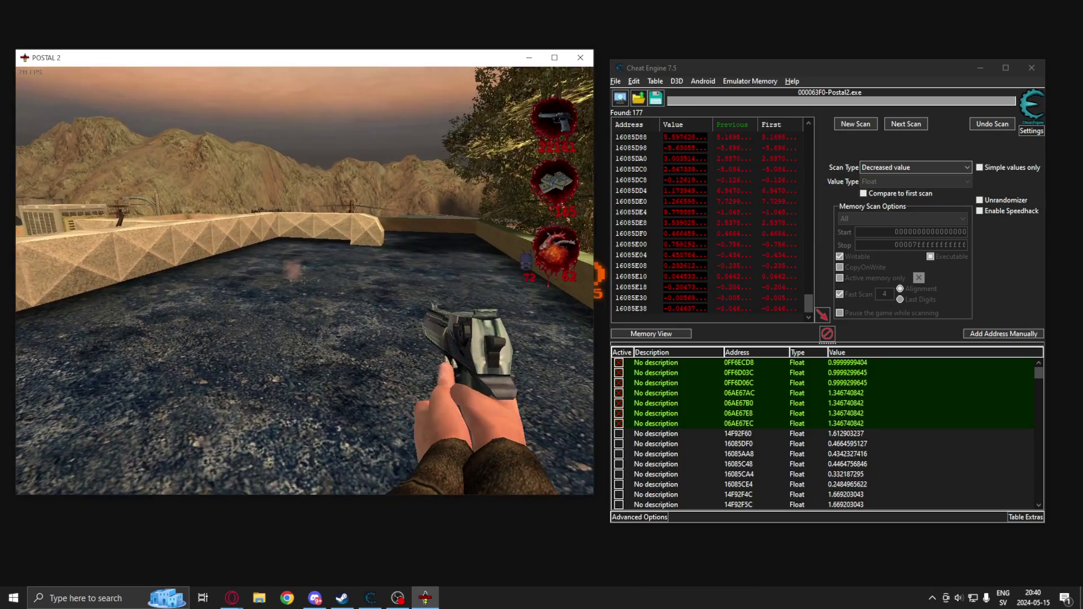
Pause the game and delete the seven tested entries, 0FF6ECD8 to 06AE67EC, from the address list
key(Escape)
right_click(827, 420)
click(874, 136)
Select the first five entries, 14F92F4C to 0AEB80C8, test the pistol in the resumed game and pause
click(796, 363)
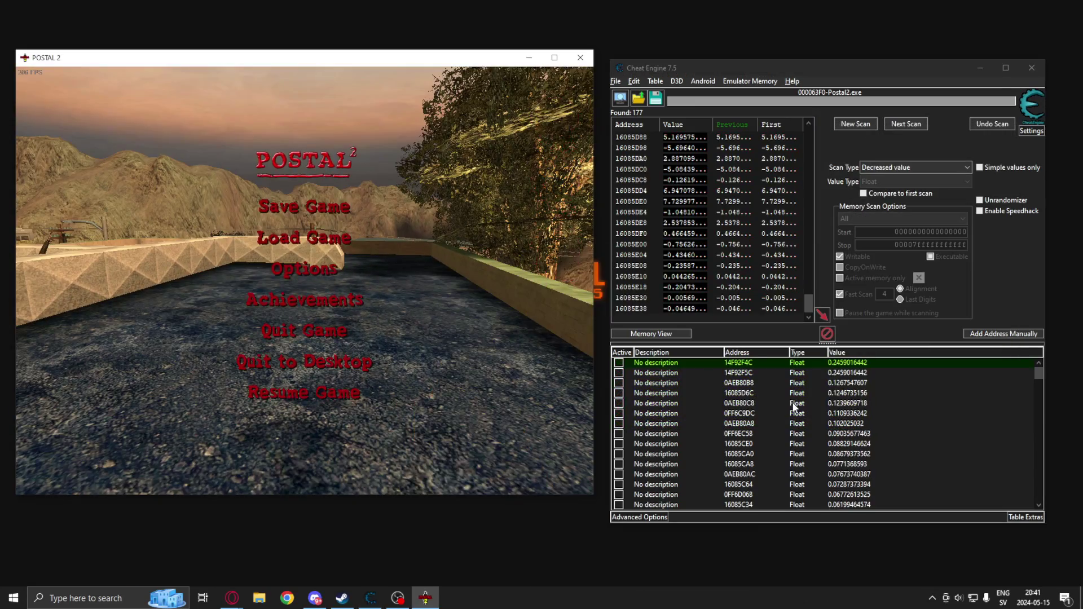
shift+click(793, 404)
key(alt+Tab)
key(Escape)
key(Escape)
click(811, 367)
shift+click(792, 404)
key(alt+Tab)
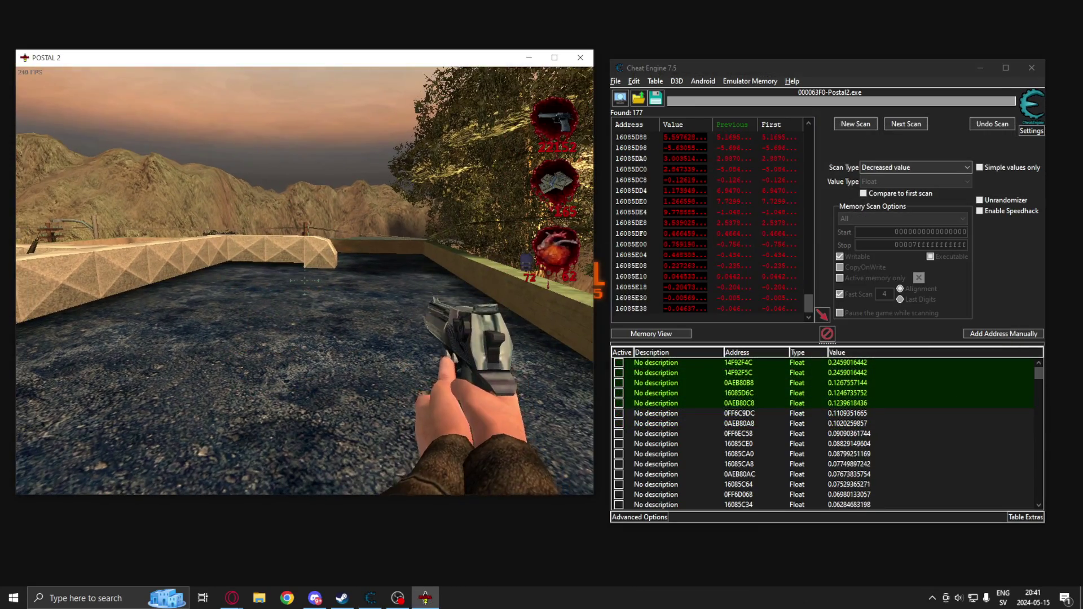
key(Escape)
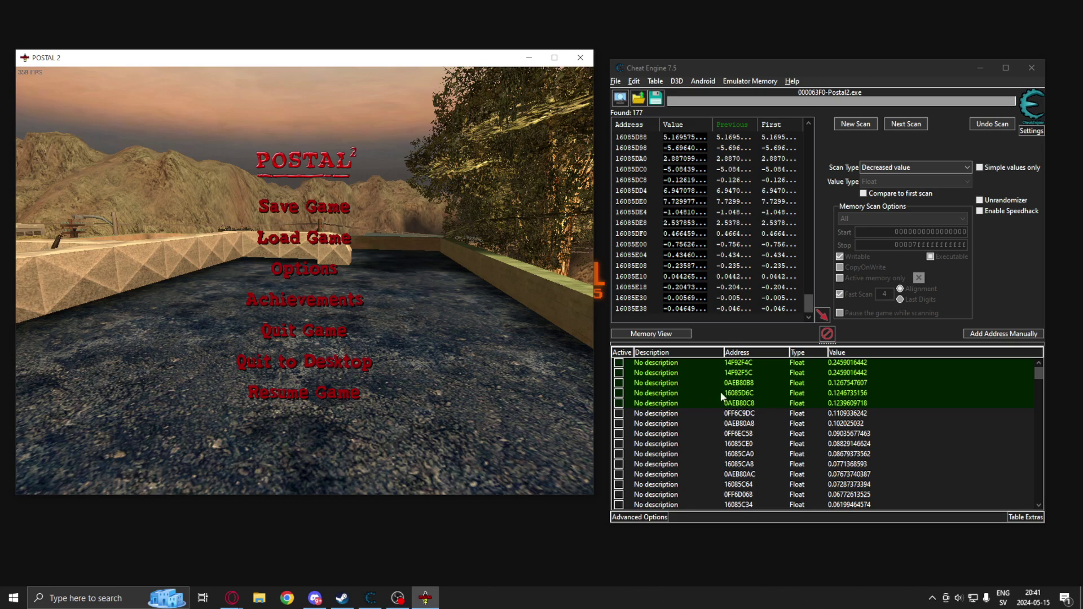
Freeze the six entries from 0FF6C9DC to 16085CA8, test the pistol in the resumed game and pause
click(761, 414)
scroll(760, 415, down, 1)
shift+click(766, 425)
shift+click(766, 437)
key(space)
key(alt+Tab)
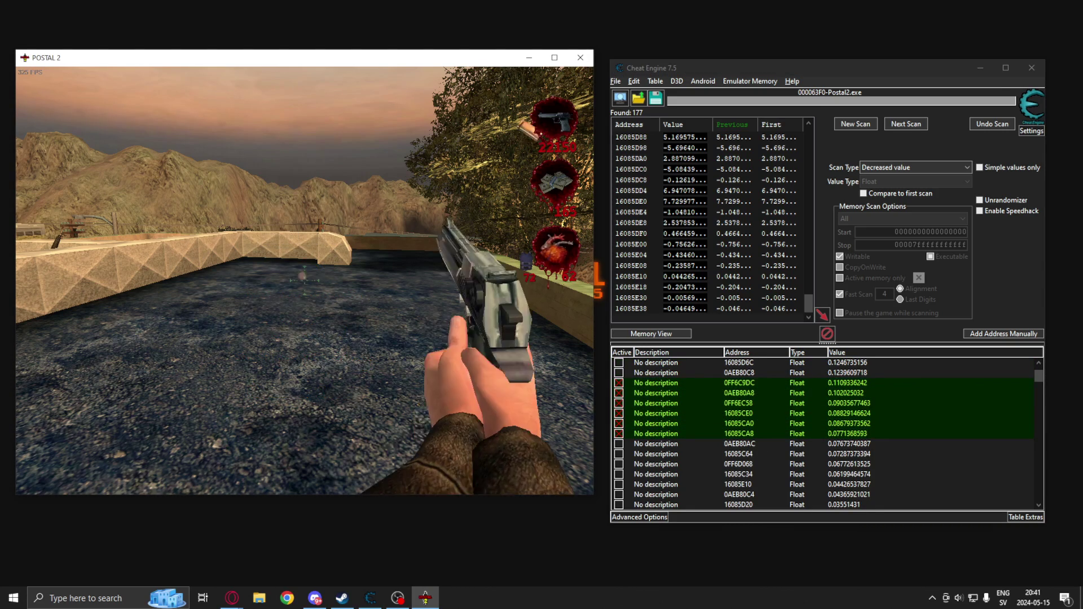
key(Escape)
key(alt+Tab)
Delete the six frozen entries, 0FF6C9DC to 16085CA8, from the address list
right_click(720, 419)
click(819, 132)
click(589, 304)
Freeze the eight entries from 0AEB80AC to 0FF6D050 and test the pistol in the resumed game
click(711, 383)
shift+click(711, 455)
key(space)
key(Escape)
key(Escape)
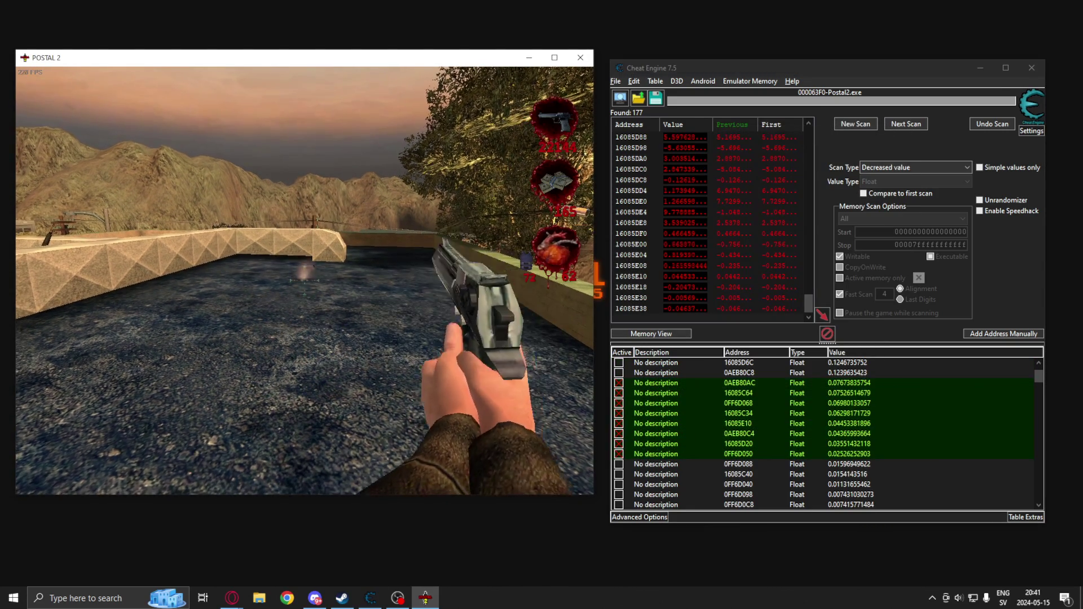
Delete the eight frozen entries, 0AEB80AC to 0FF6D050, from the address list
right_click(721, 425)
click(789, 137)
click(589, 304)
Test the pistol with the six entries from 0FF6D088 to 0FF6D0F8 frozen, and delete those entries
click(762, 384)
shift+click(766, 434)
key(Escape)
right_click(806, 410)
click(843, 123)
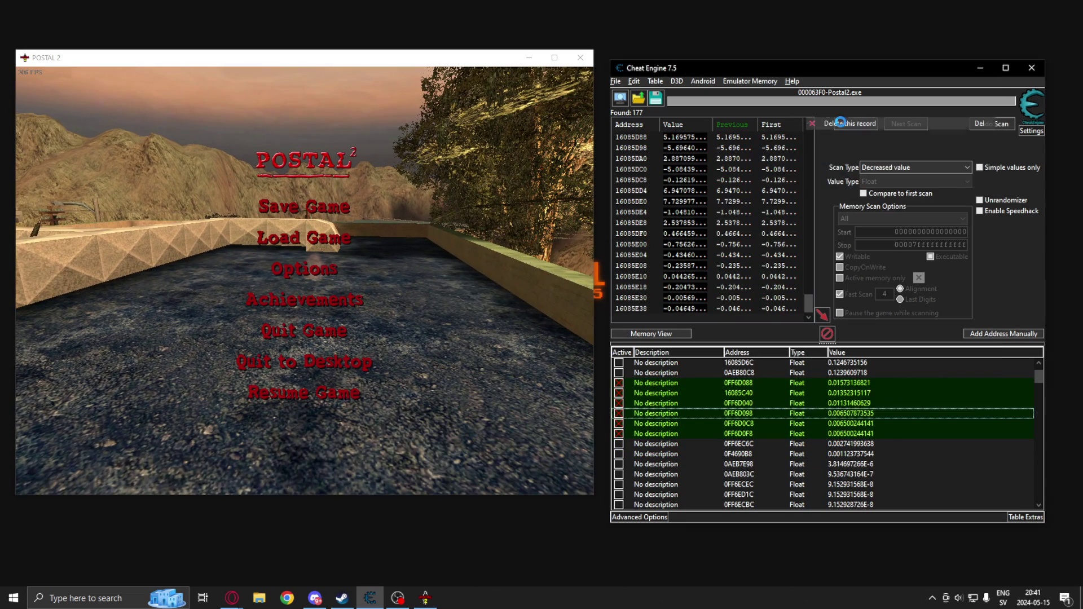
Freeze entries 0FF6EC6C and 0F4690B8, fire the pistol repeatedly in the resumed game and pause
click(783, 383)
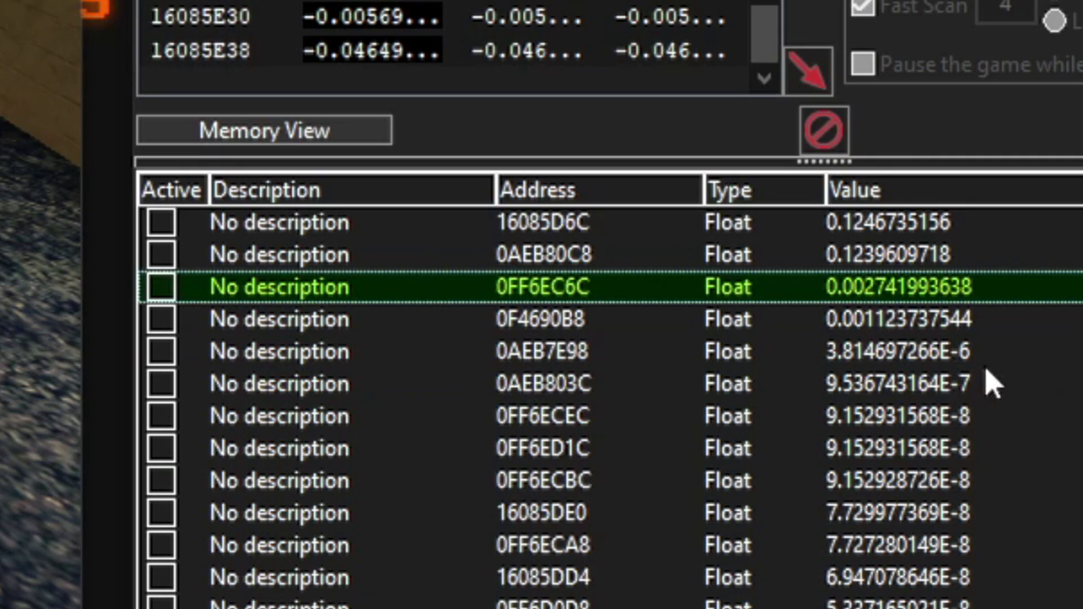
shift+click(940, 330)
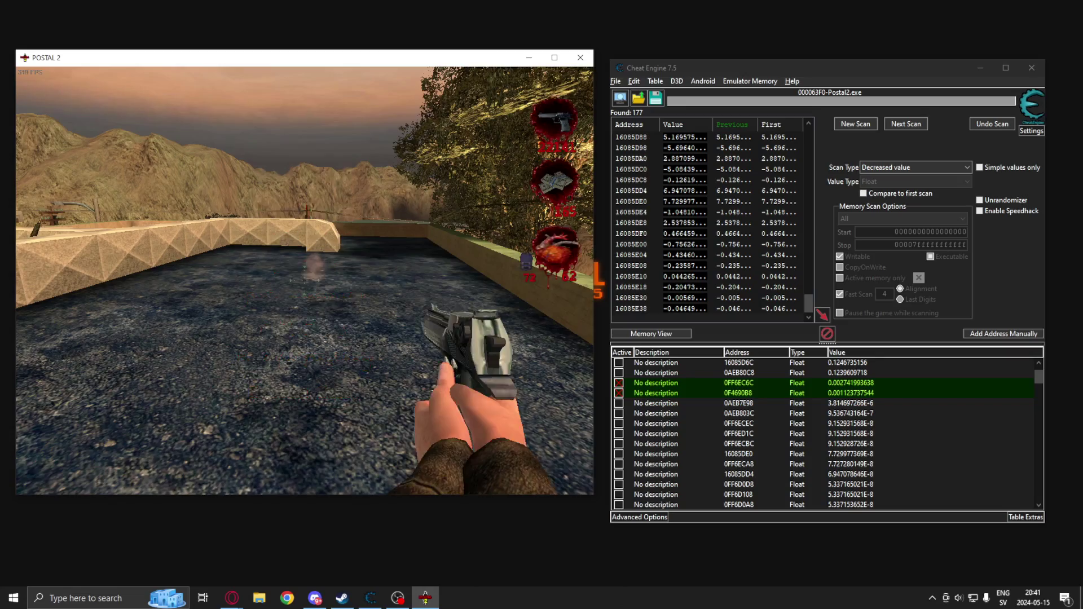
click(304, 281)
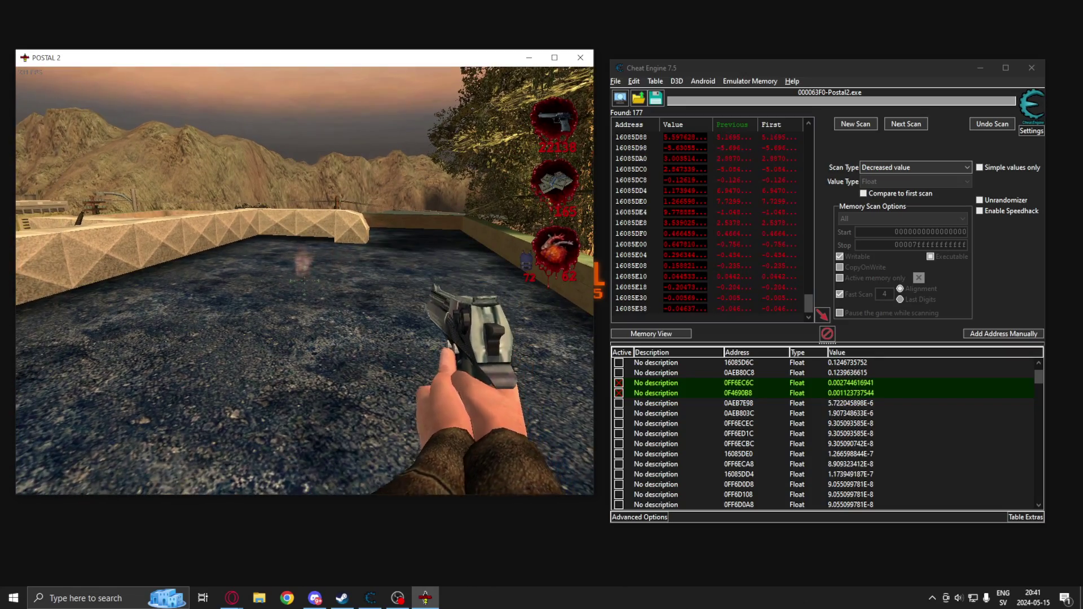
click(304, 281)
click(305, 280)
click(305, 280)
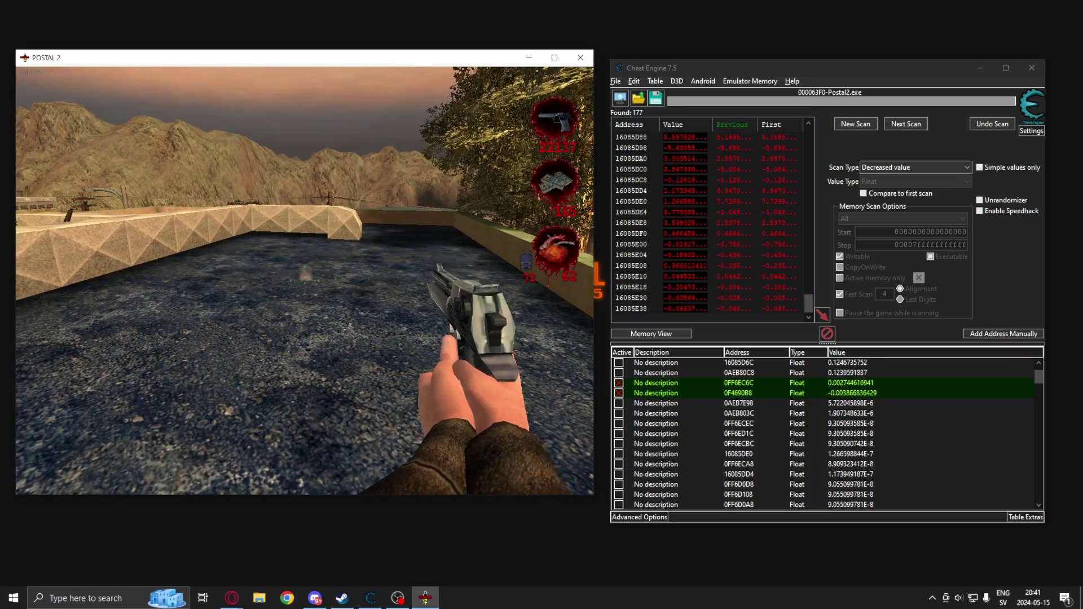
click(305, 281)
click(305, 280)
click(305, 281)
click(304, 281)
click(305, 280)
click(305, 280)
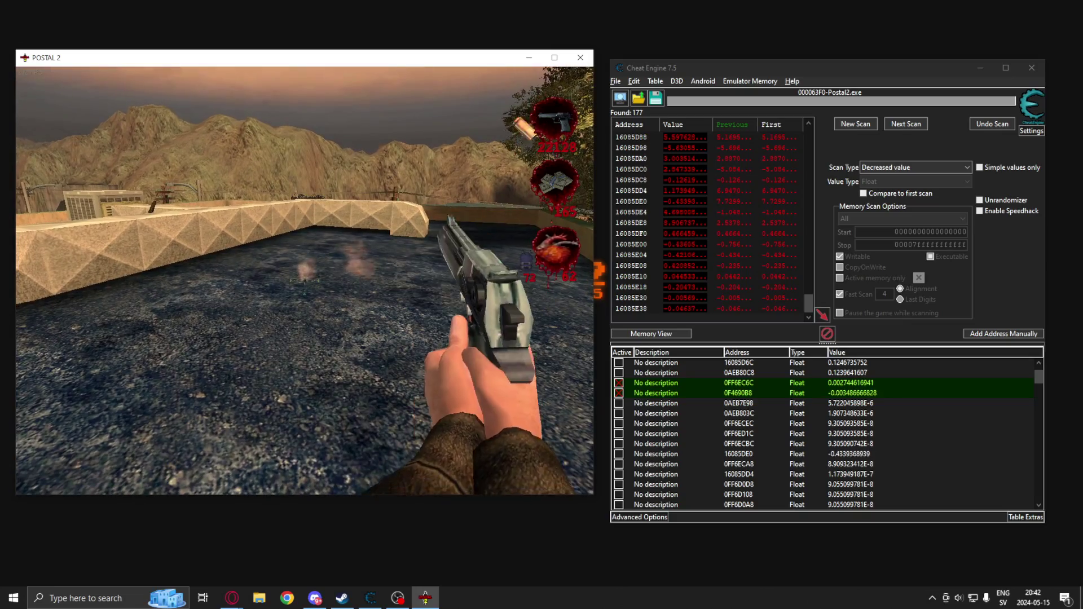
click(305, 281)
click(305, 280)
click(304, 281)
click(305, 280)
click(304, 280)
click(305, 280)
click(305, 281)
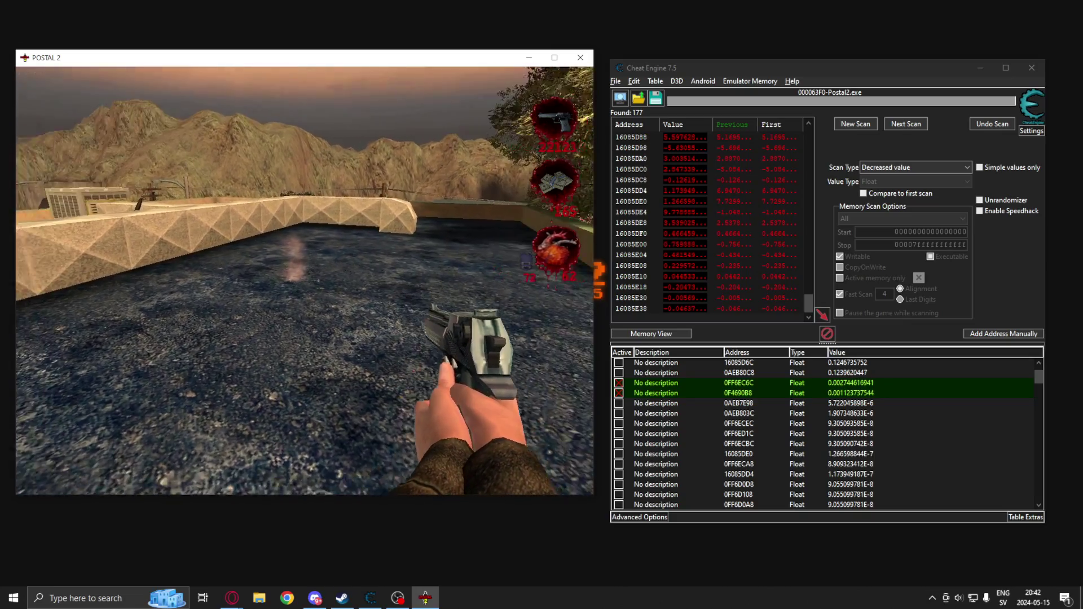
click(305, 281)
click(305, 280)
click(304, 281)
click(305, 281)
click(305, 280)
click(305, 281)
click(305, 280)
click(305, 280)
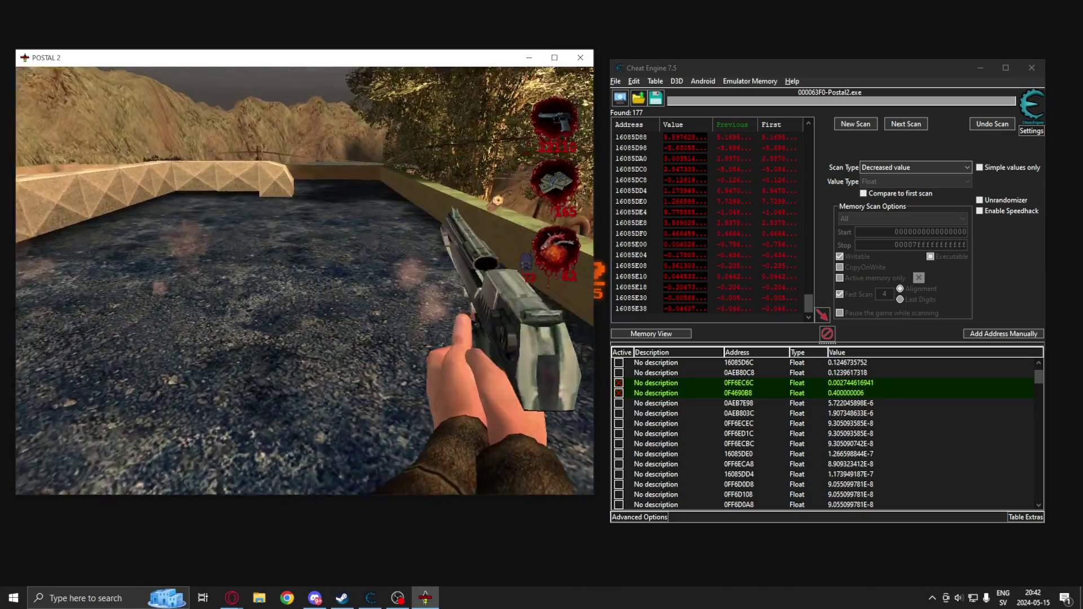
click(304, 280)
click(305, 280)
click(304, 280)
click(305, 280)
click(305, 281)
click(304, 281)
click(305, 280)
click(305, 281)
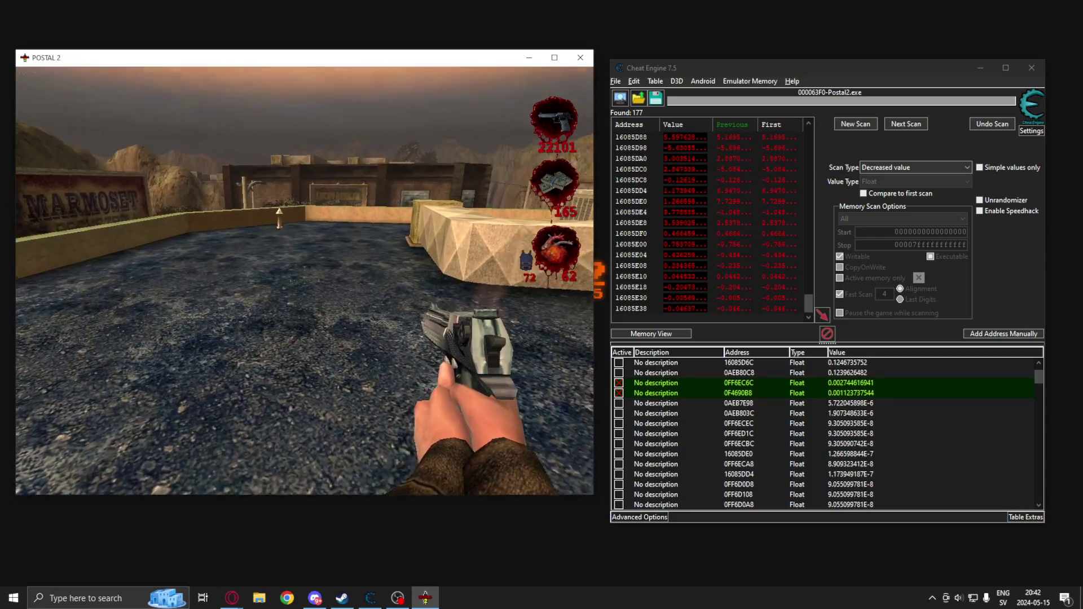
click(305, 281)
click(304, 281)
click(305, 280)
click(305, 281)
click(305, 281)
click(305, 280)
click(305, 281)
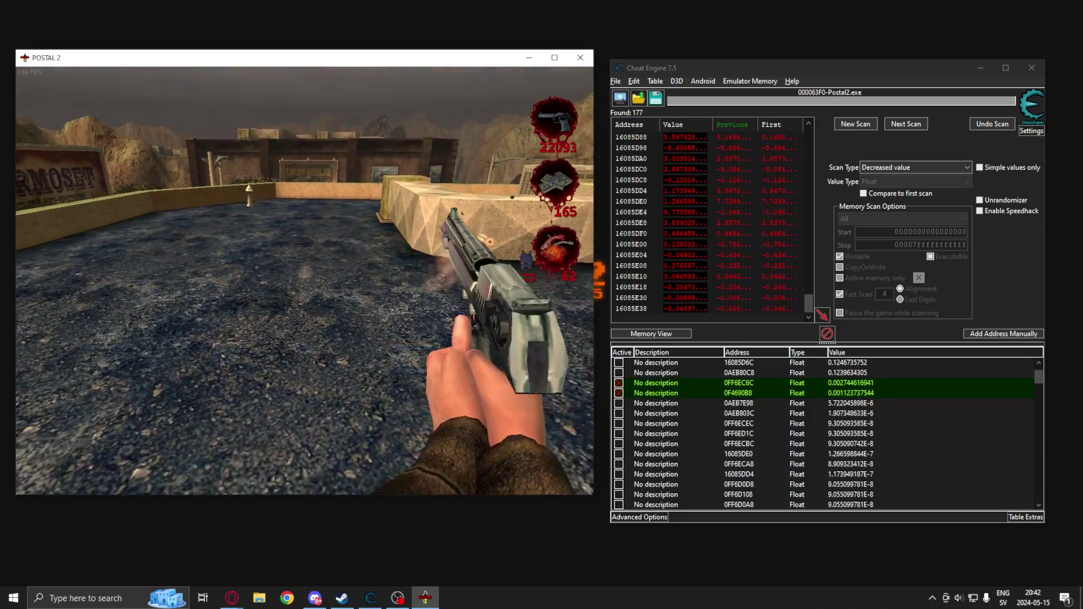
click(305, 280)
click(305, 281)
click(305, 281)
click(305, 280)
click(304, 281)
click(304, 280)
click(304, 281)
click(305, 281)
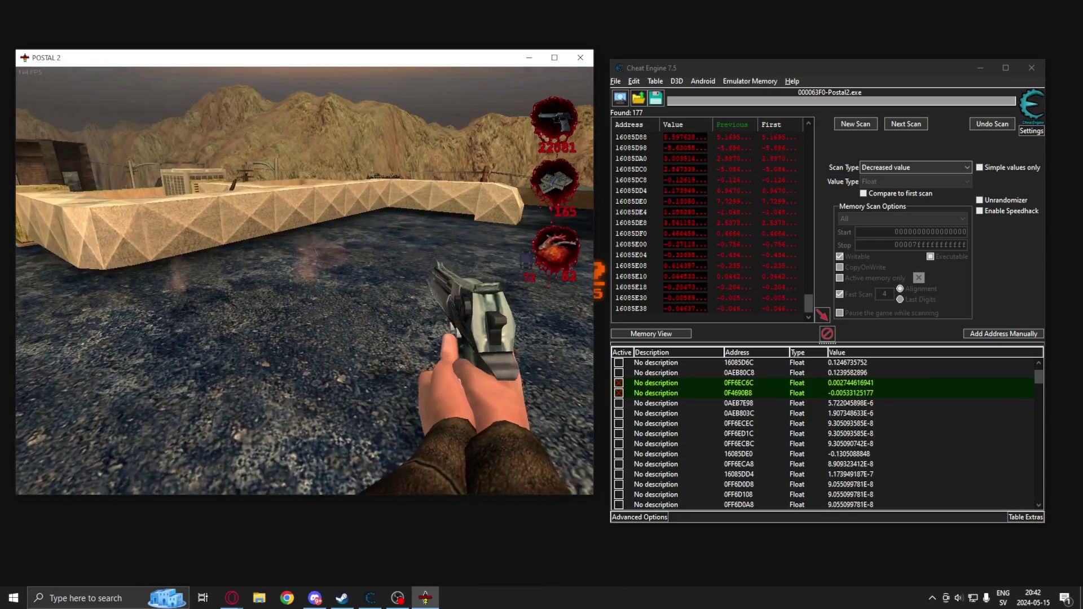
key(Escape)
Delete every entry from 0AEB7E98 down to the end of the address list
click(901, 404)
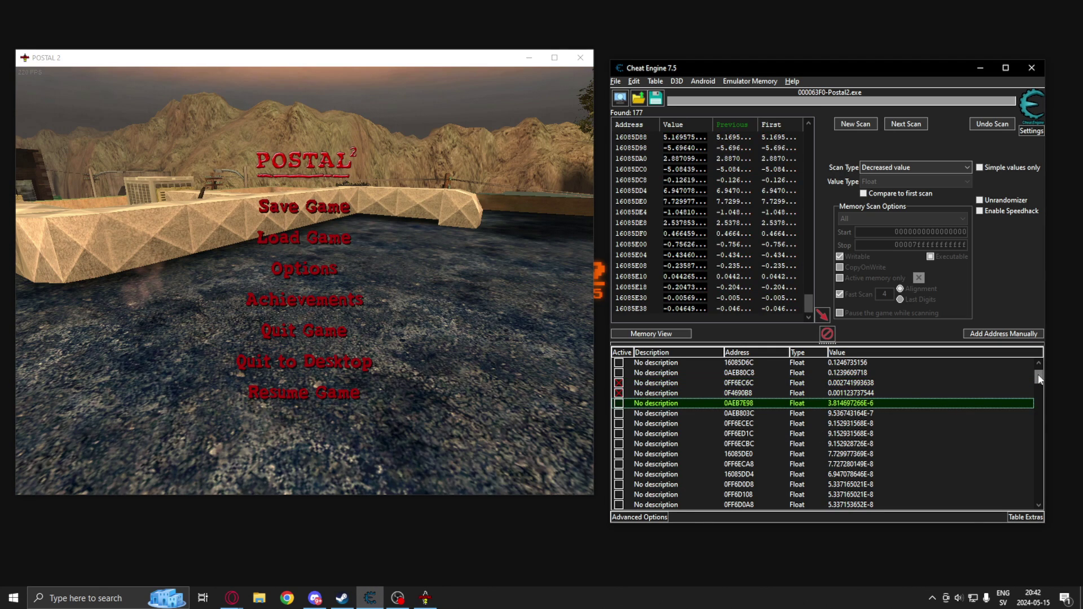
drag(1039, 376, 1040, 495)
shift+click(951, 504)
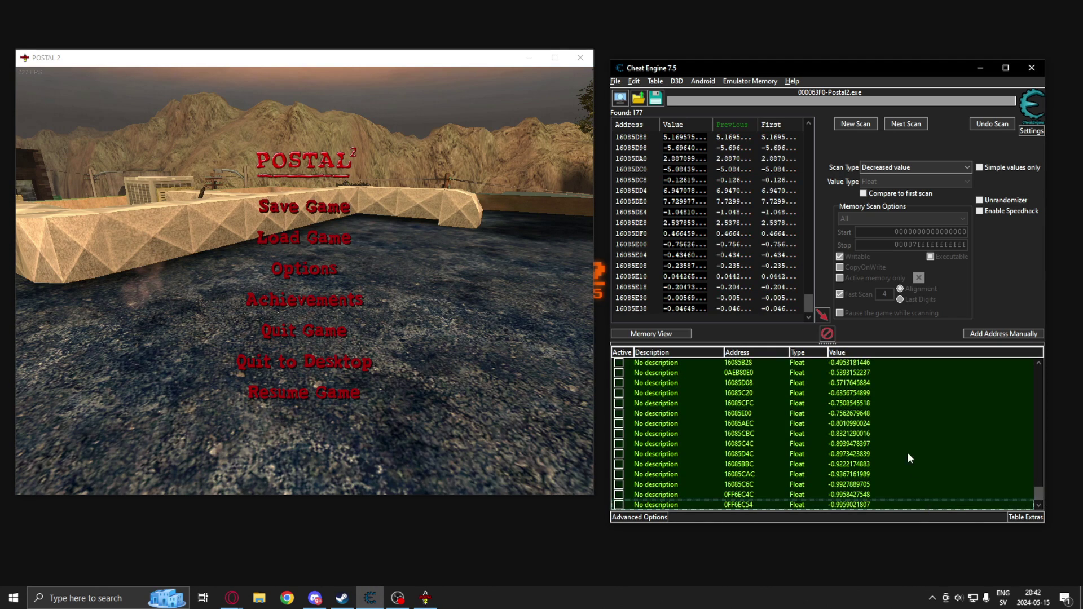
right_click(907, 452)
click(914, 153)
click(574, 300)
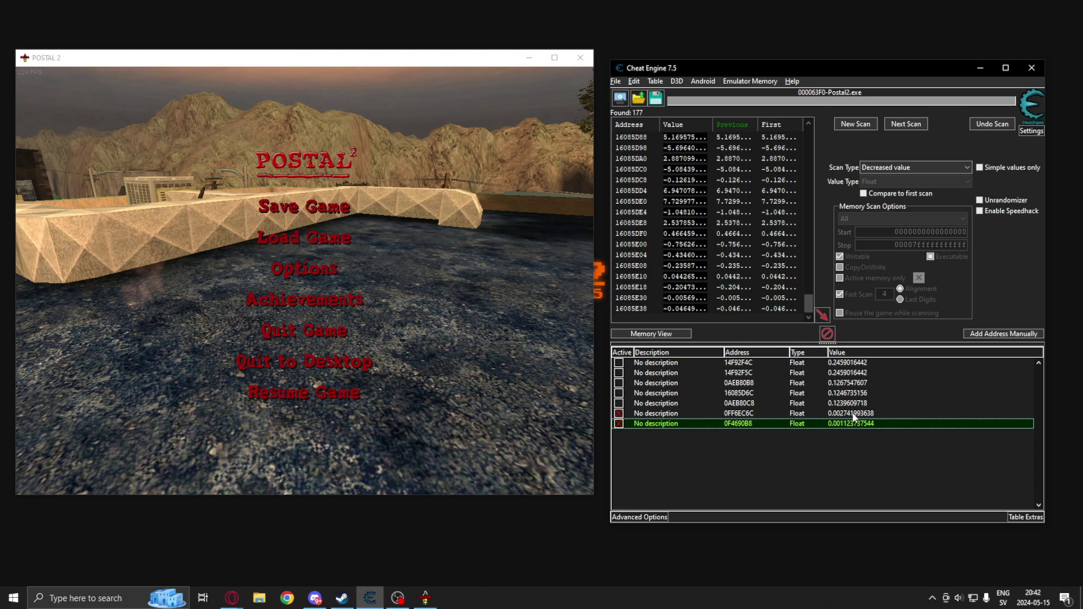
Delete the five unfrozen entries, 14F92F4C to 0AEB80C8, above the two frozen ones
shift+click(828, 363)
right_click(826, 363)
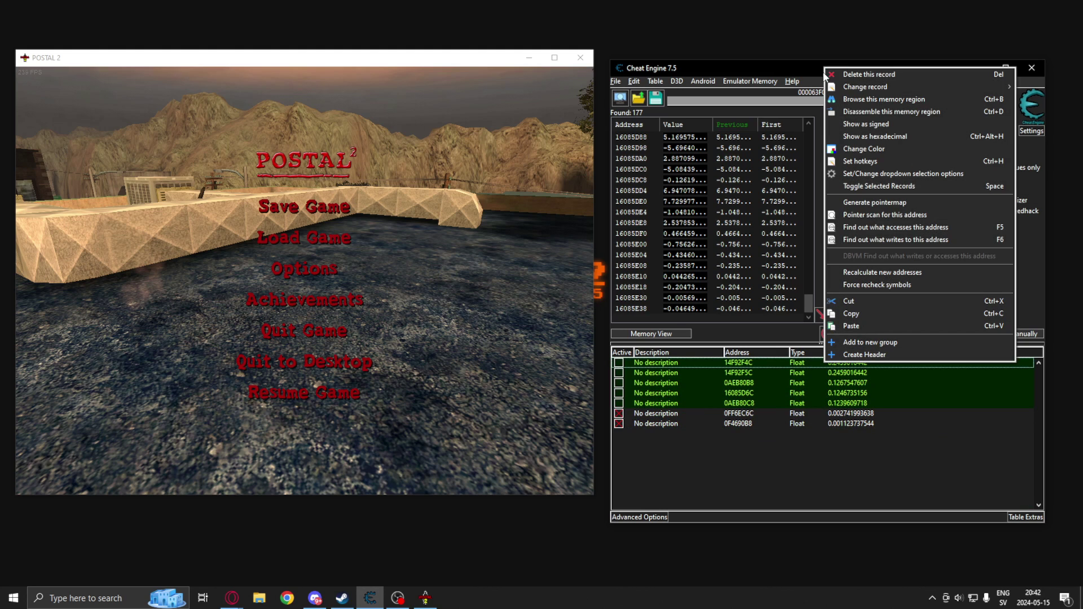
click(869, 75)
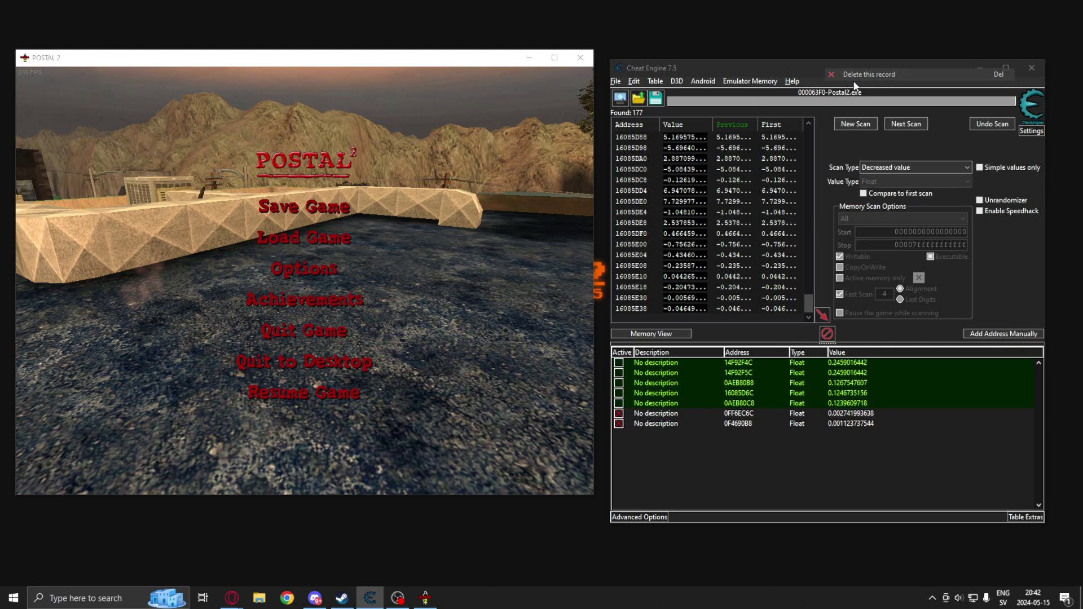
click(574, 300)
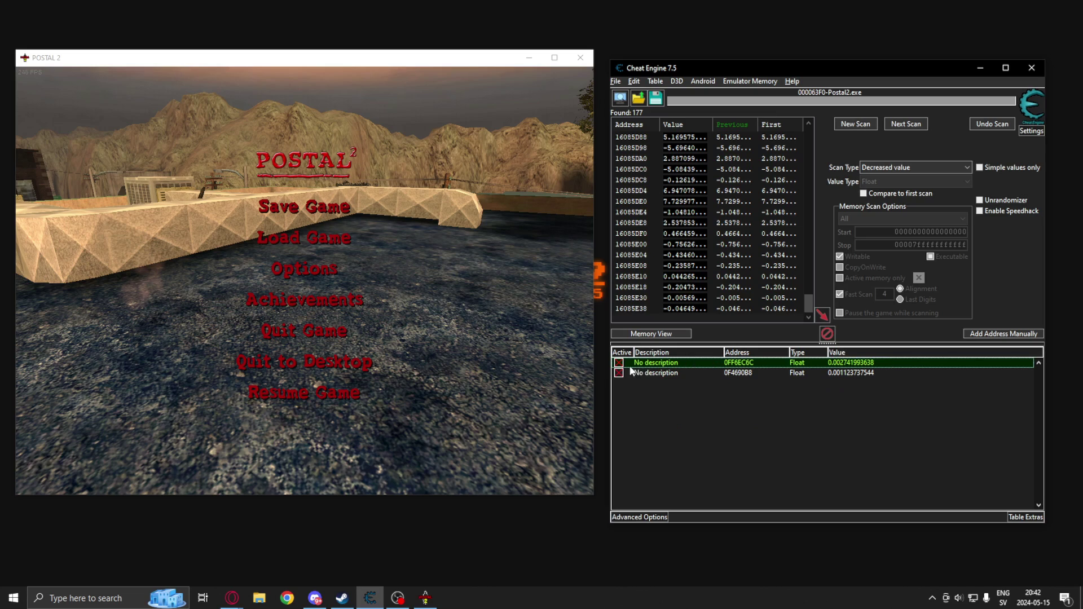
Unfreeze both remaining entries, test the pistol in the resumed game and pause
click(510, 345)
key(Escape)
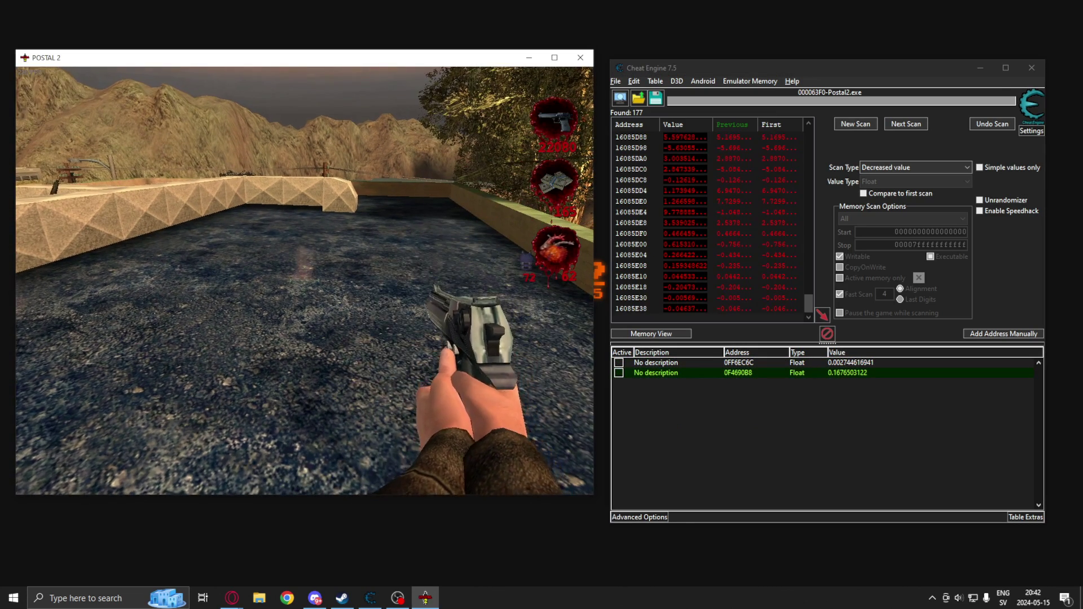
key(Escape)
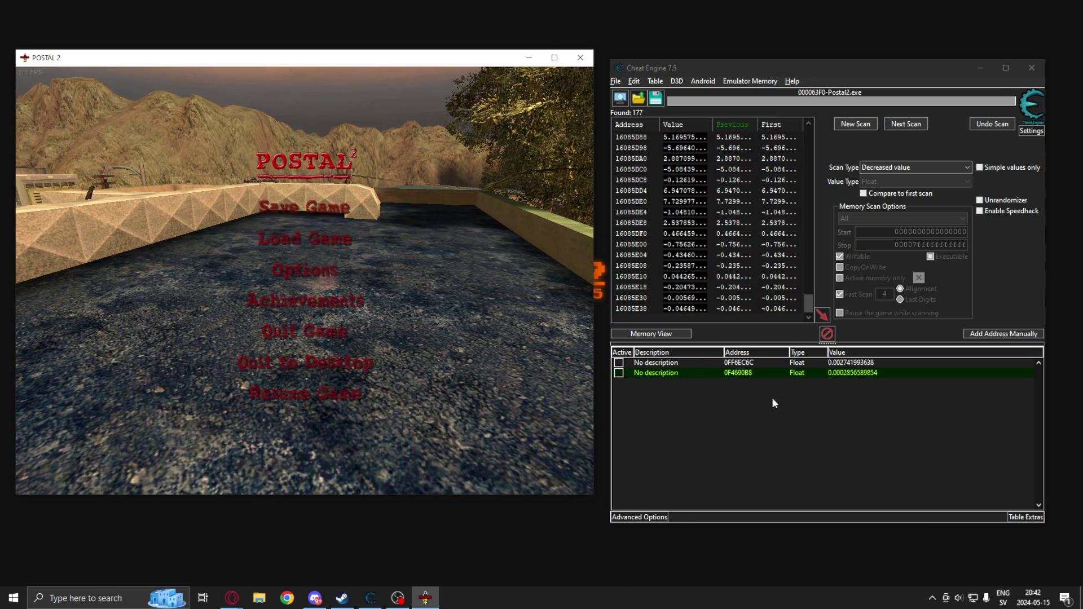
Freeze only entry 0FF6EC6C, test the pistol in the resumed game and pause
click(623, 364)
key(Escape)
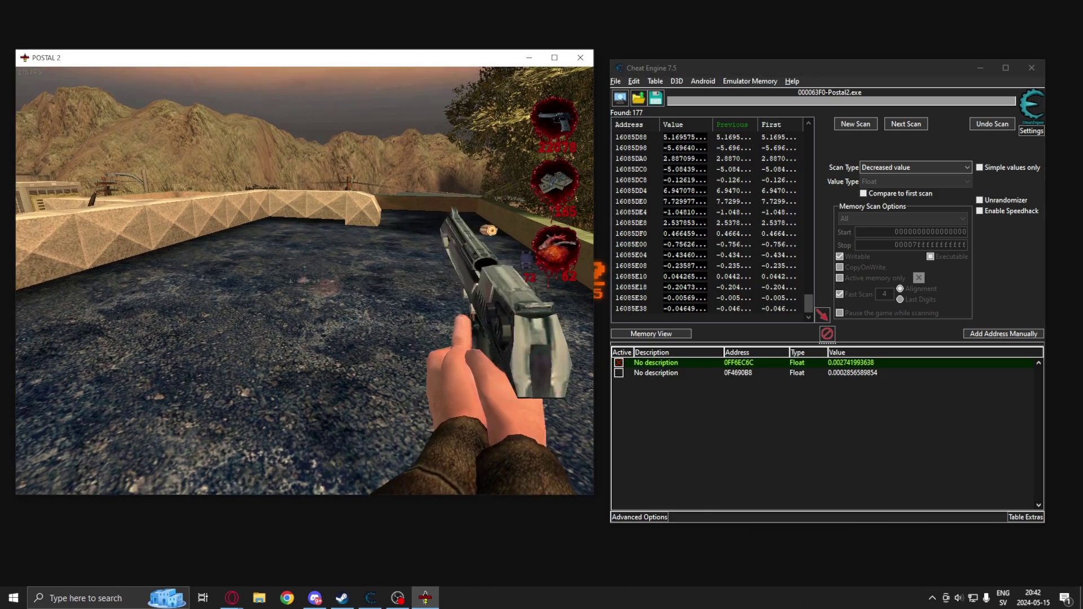
key(Escape)
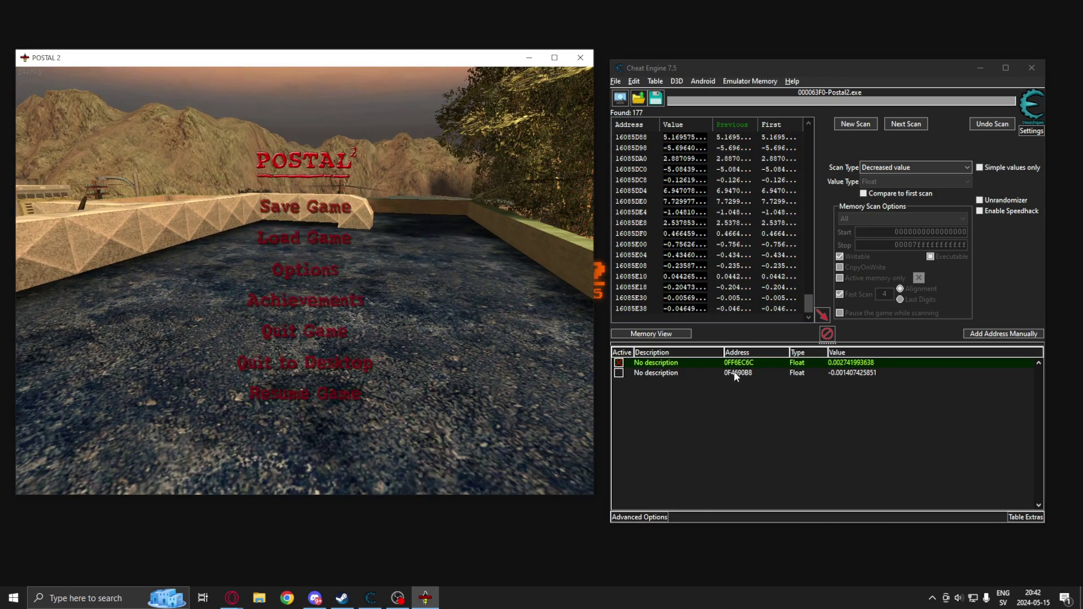
Delete entry 0FF6EC6C from the address list
right_click(742, 363)
click(805, 79)
click(573, 366)
Set the description of entry 0F4690B8 to "cooldown value"
double_click(670, 364)
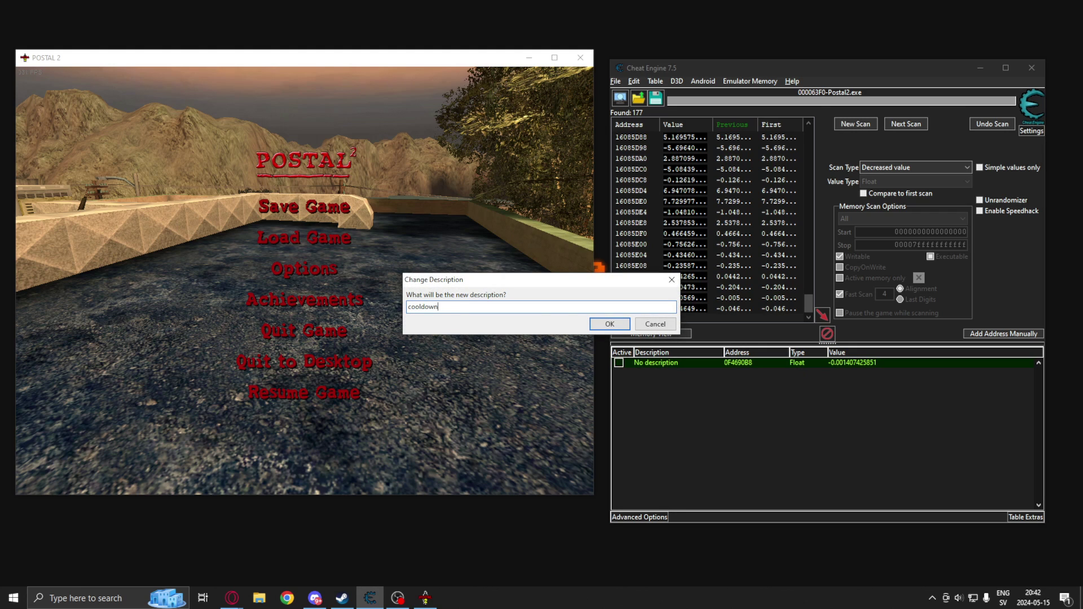
text(cooldown value)
key(Return)
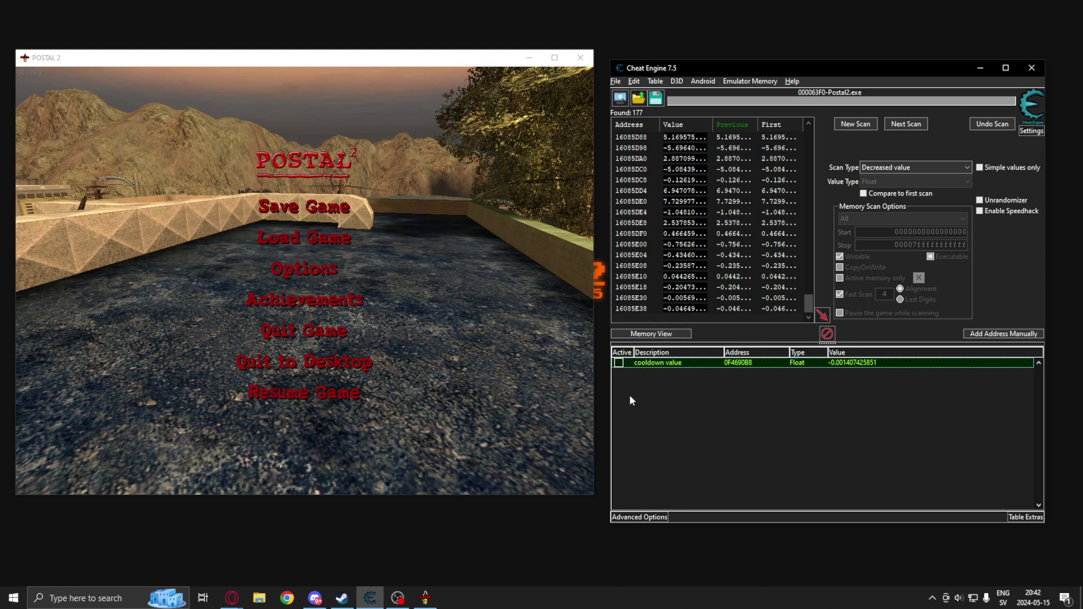
Freeze the cooldown value entry and fire the pistol repeatedly around the level in the resumed game
click(531, 393)
key(Escape)
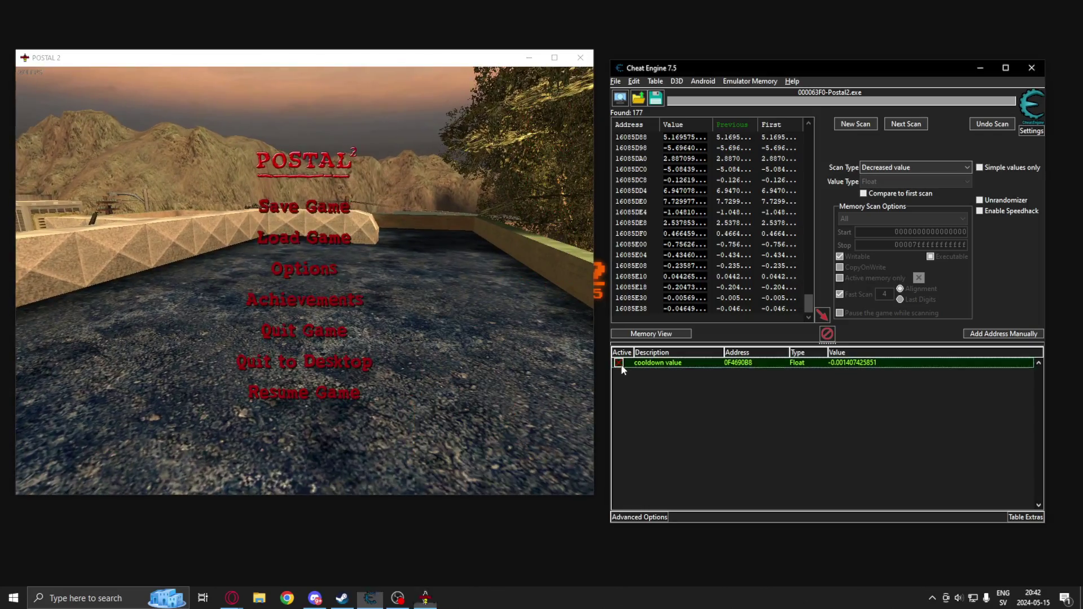
click(553, 372)
click(304, 281)
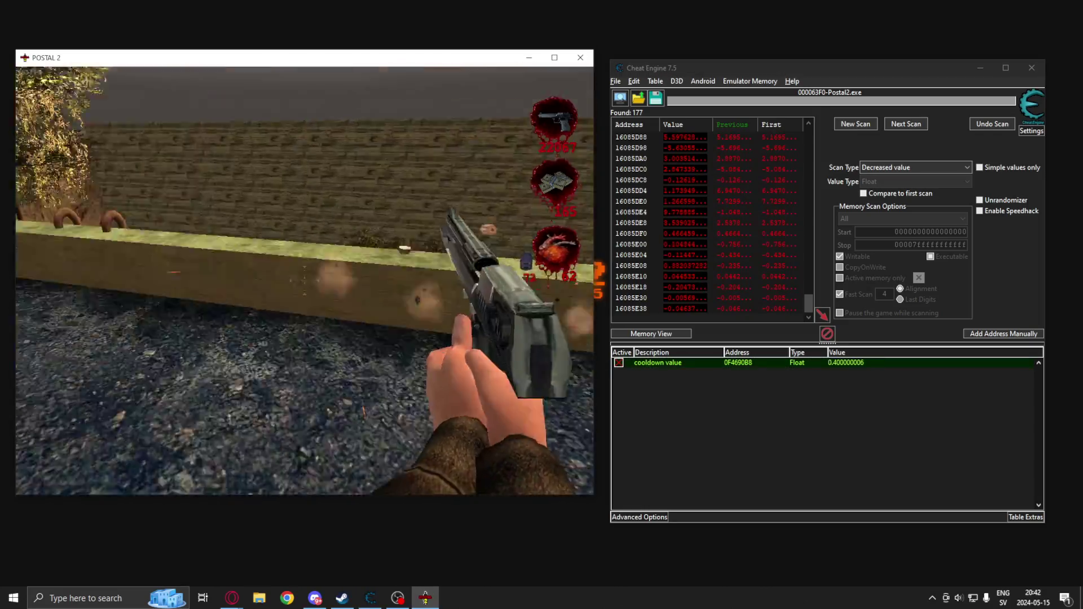
click(305, 281)
click(305, 281)
click(305, 281)
click(305, 281)
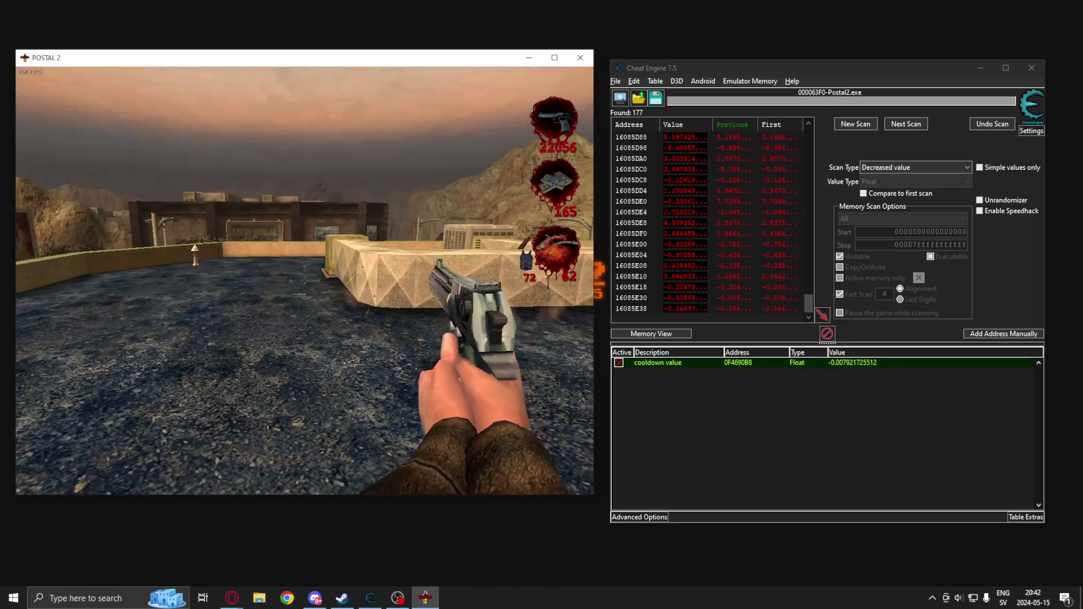
click(305, 281)
click(304, 281)
click(305, 281)
click(305, 281)
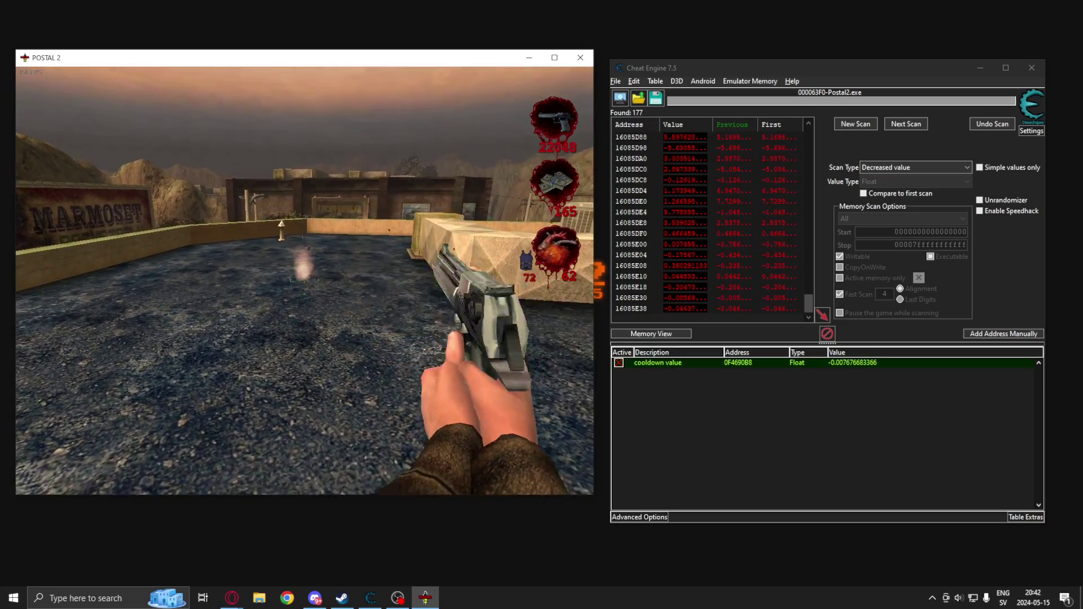
click(304, 281)
click(304, 281)
click(305, 281)
click(304, 281)
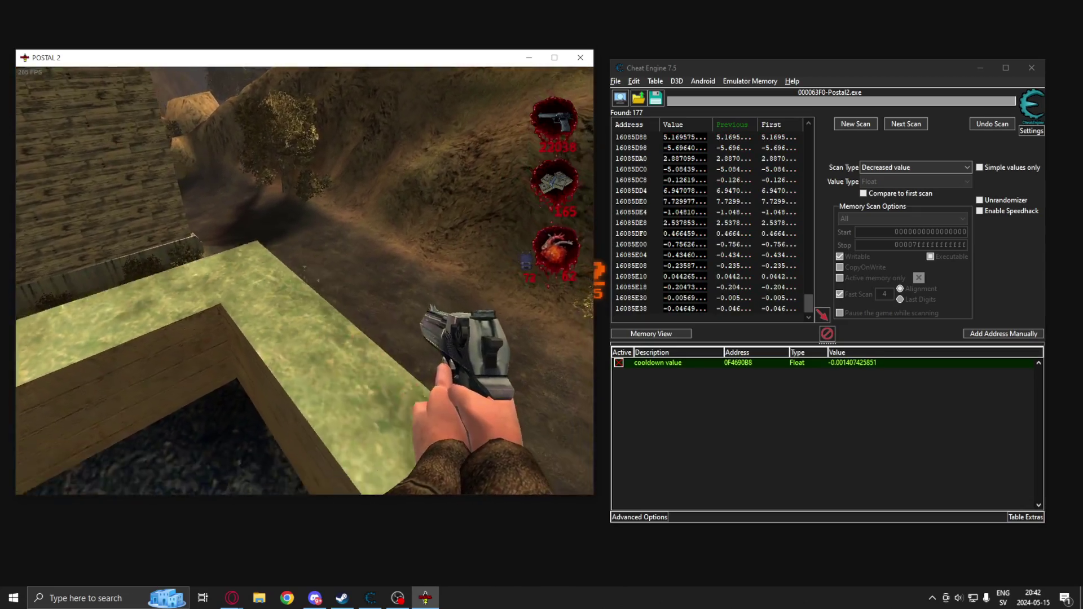
click(304, 281)
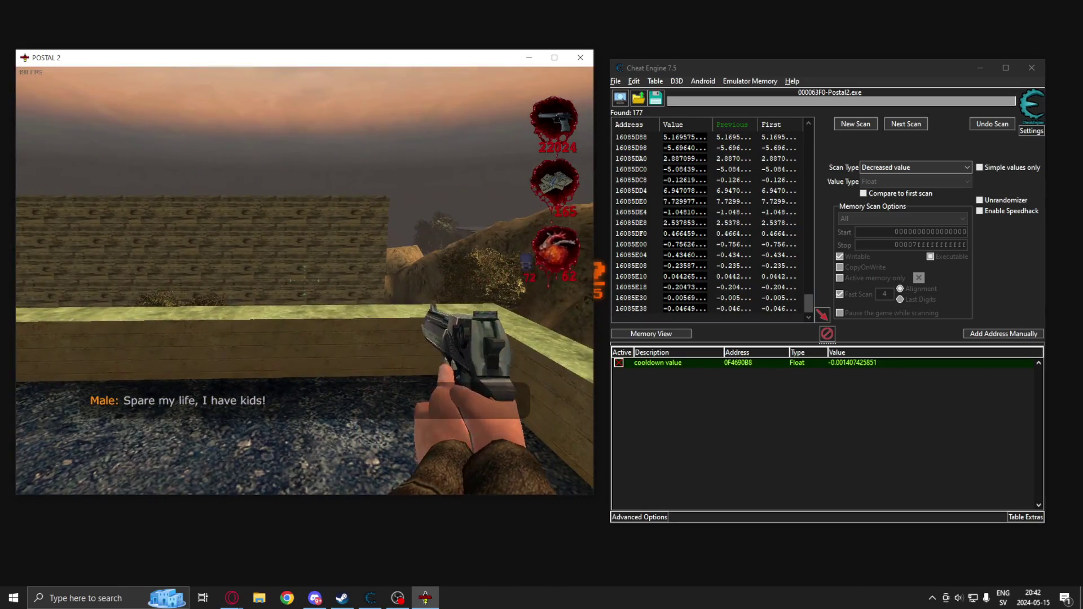
Pause the game, unfreeze the cooldown value entry and resume play
key(Escape)
click(619, 363)
click(305, 391)
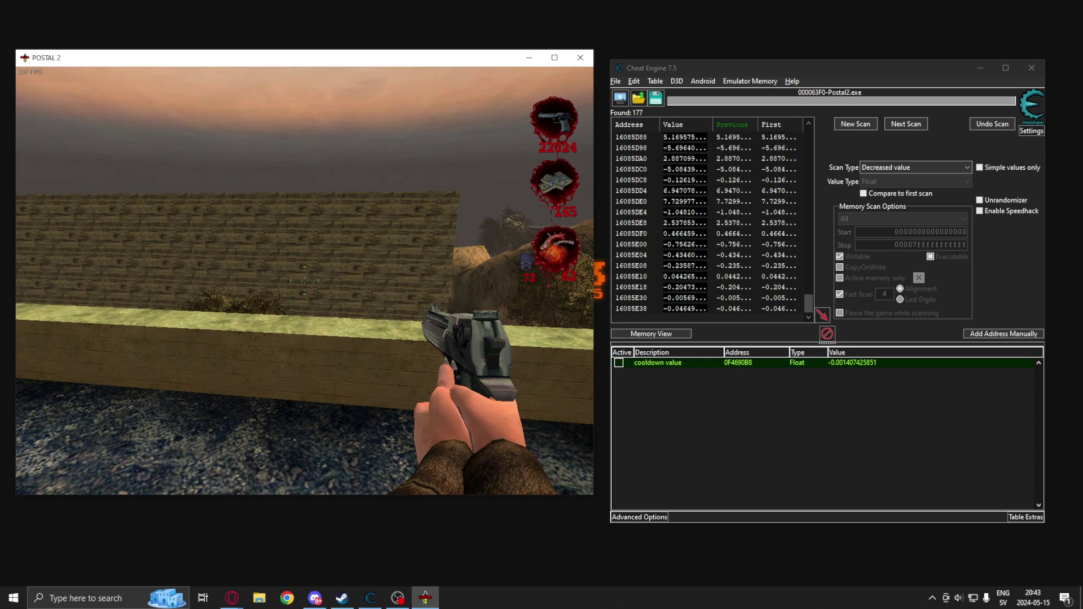
Pause the game, check the Debugger Options in the settings with the VEH debugger as the method, and accept the settings
key(Escape)
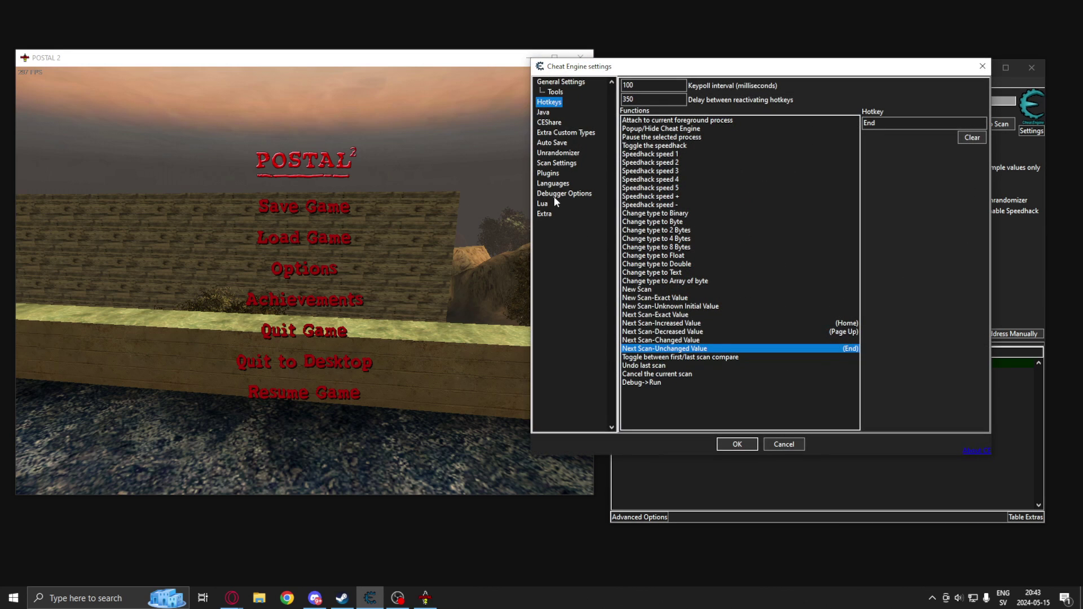
click(556, 194)
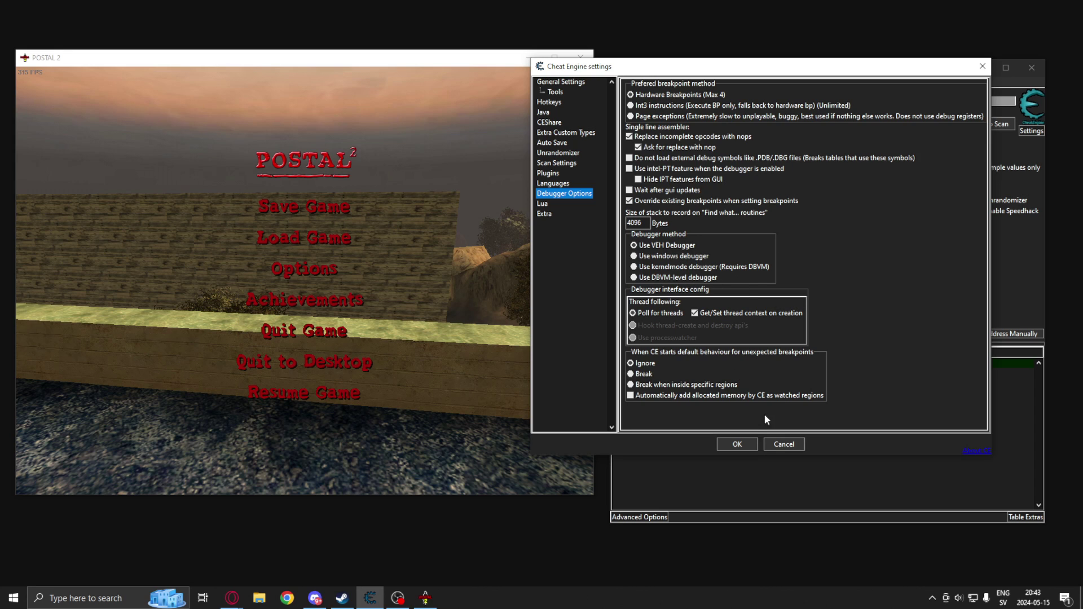
click(738, 444)
Find out what writes to the cooldown value address, allowing the debugger to attach to the game process
right_click(761, 364)
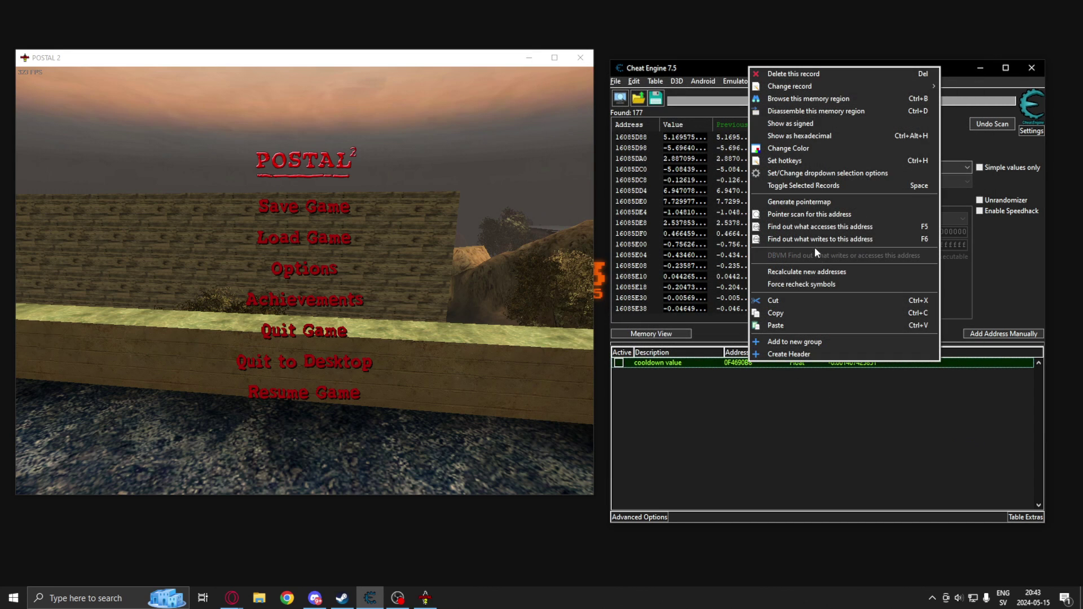
click(828, 239)
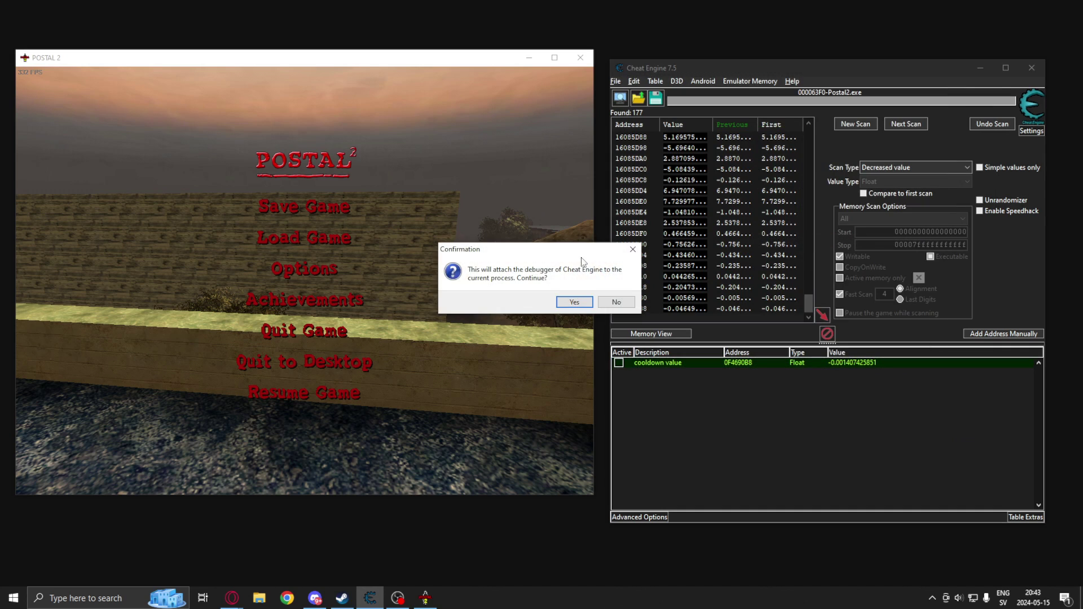
click(572, 301)
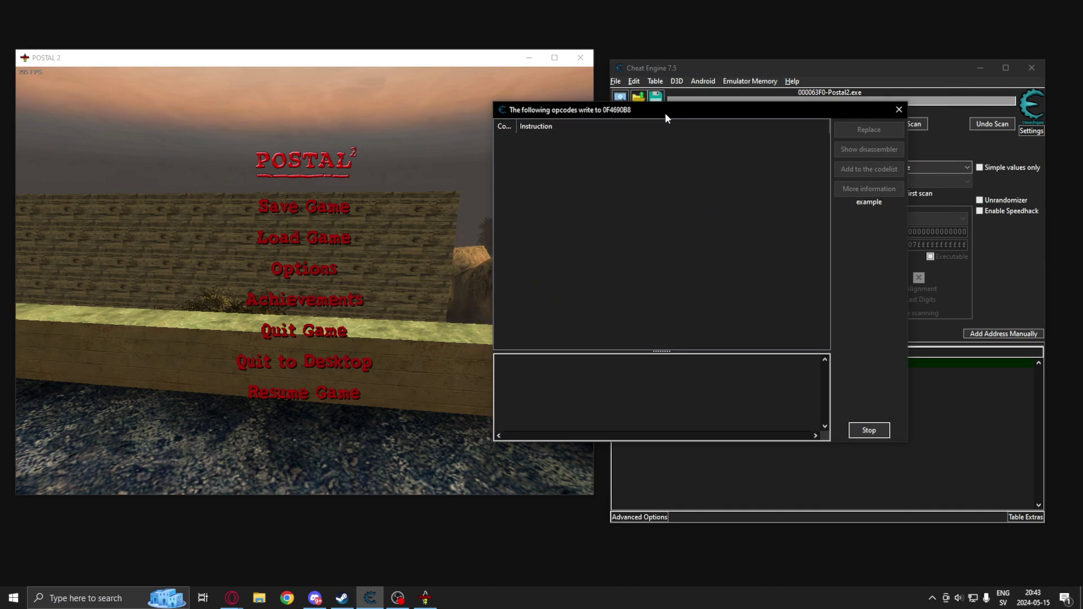
Resume the game and fire the pistol to log the opcodes writing to the cooldown value, keeping the opcode list clear of the game window
click(450, 120)
key(Escape)
click(451, 116)
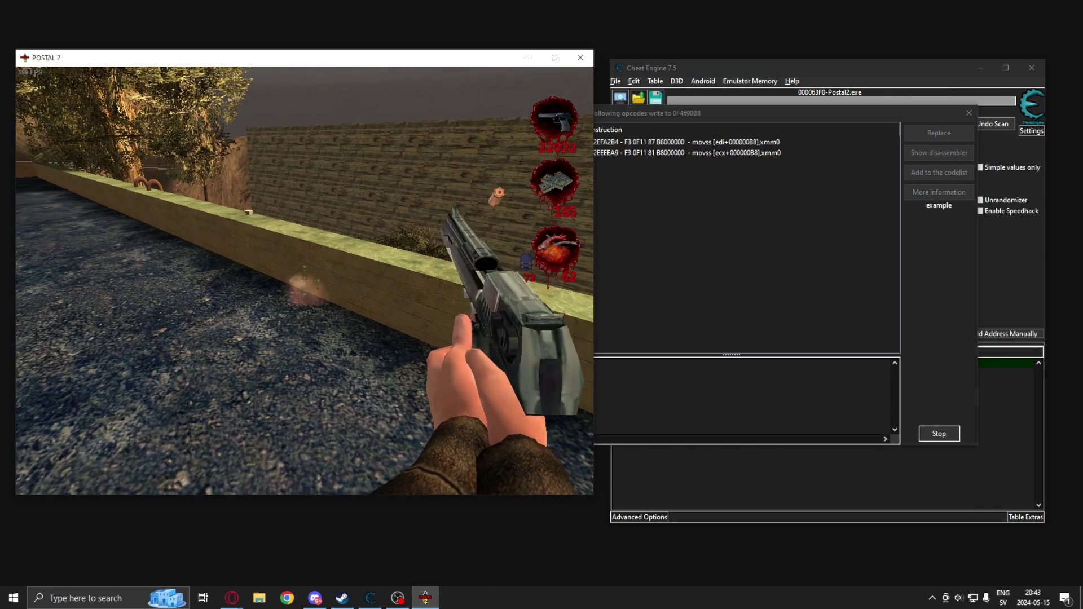
key(Escape)
drag(670, 113, 748, 112)
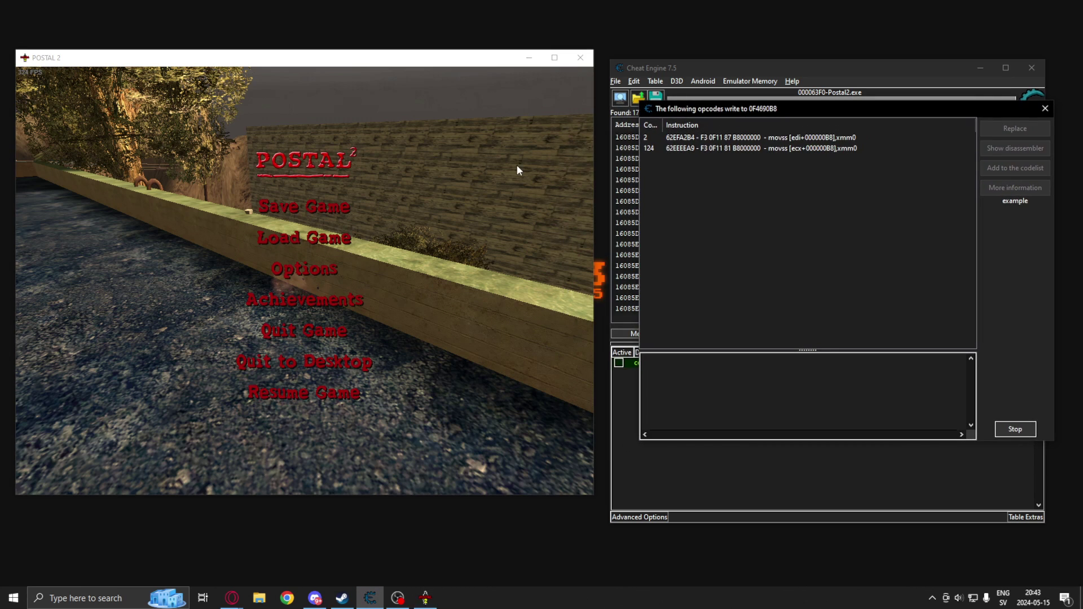
click(516, 165)
key(Escape)
click(305, 280)
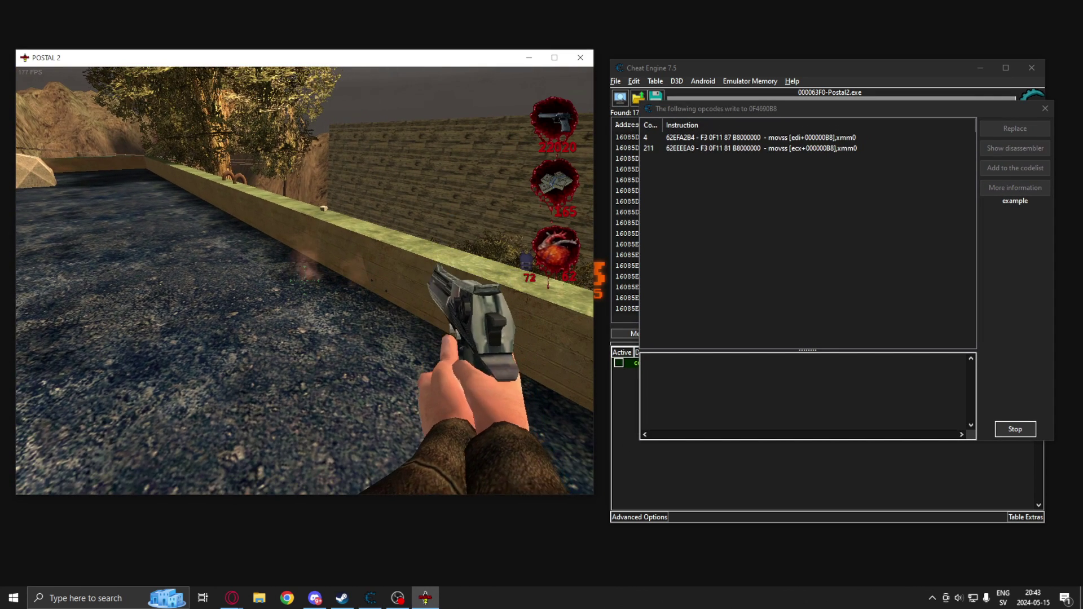
click(305, 281)
key(Escape)
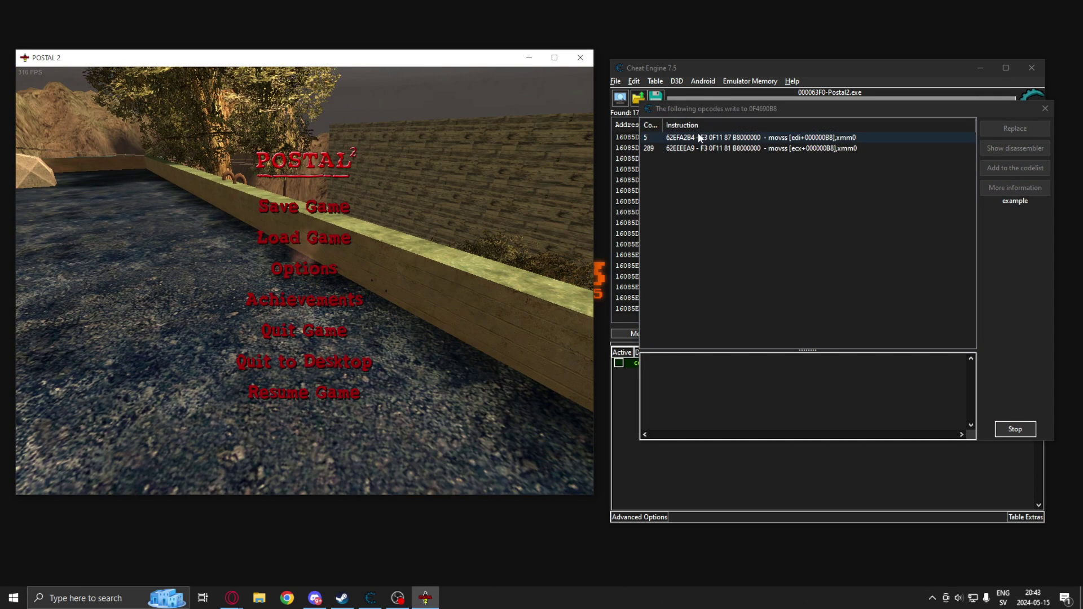
Show the movss [edi+000000B8],xmm0 instruction at Engine.dll+26A2B4 in the disassembler and replace it with code that does nothing
click(700, 138)
click(1018, 154)
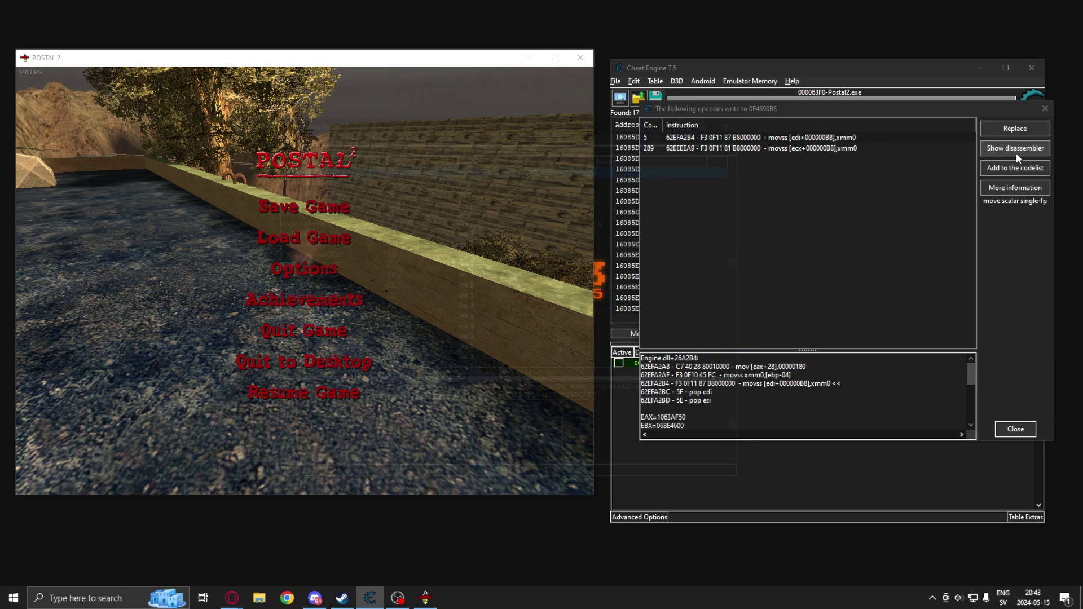
drag(618, 120, 903, 139)
scroll(821, 237, up, 2)
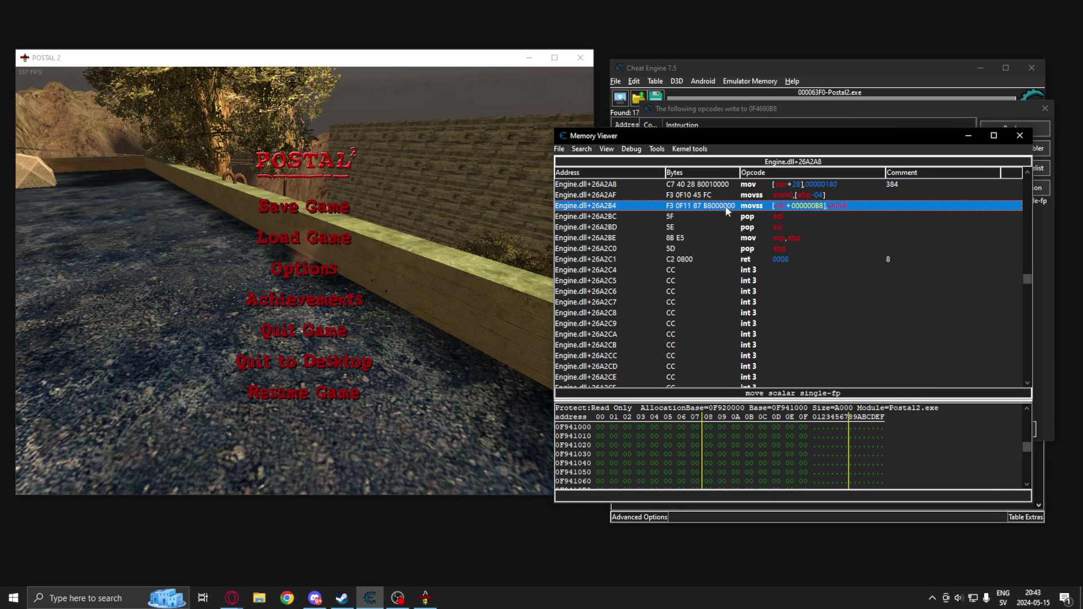
right_click(716, 208)
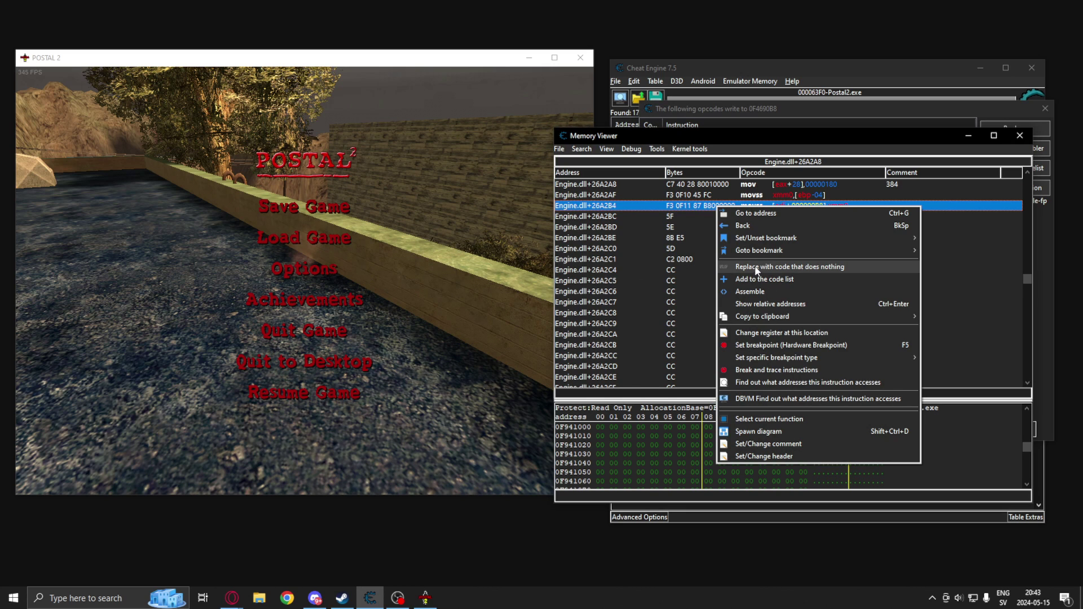
click(787, 268)
click(772, 335)
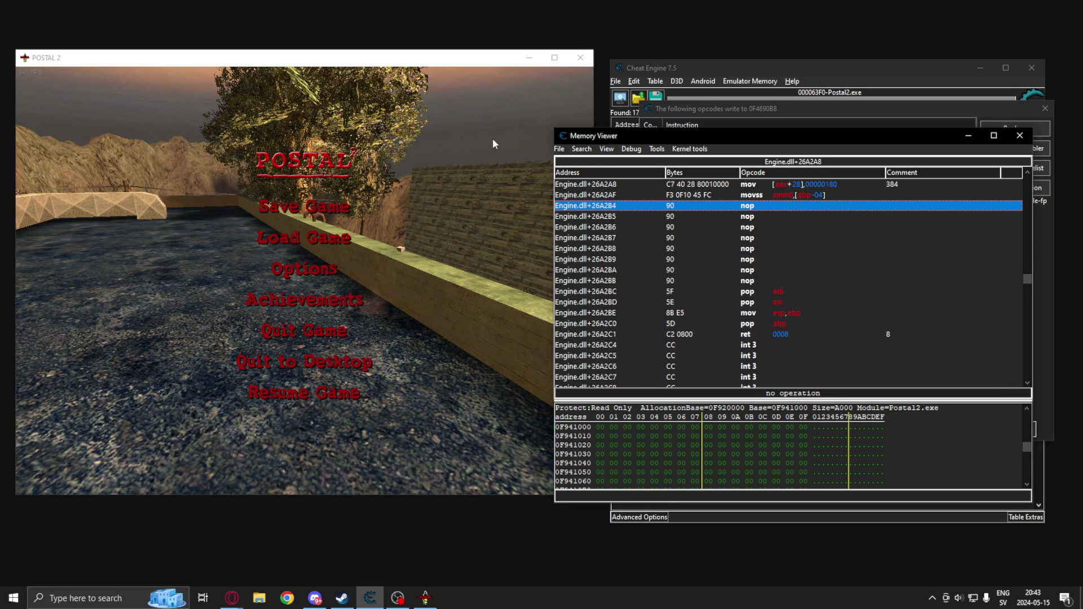
Resume the game and fire the pistol repeatedly around the level to test the disabled cooldown instruction
click(492, 141)
key(Escape)
click(304, 281)
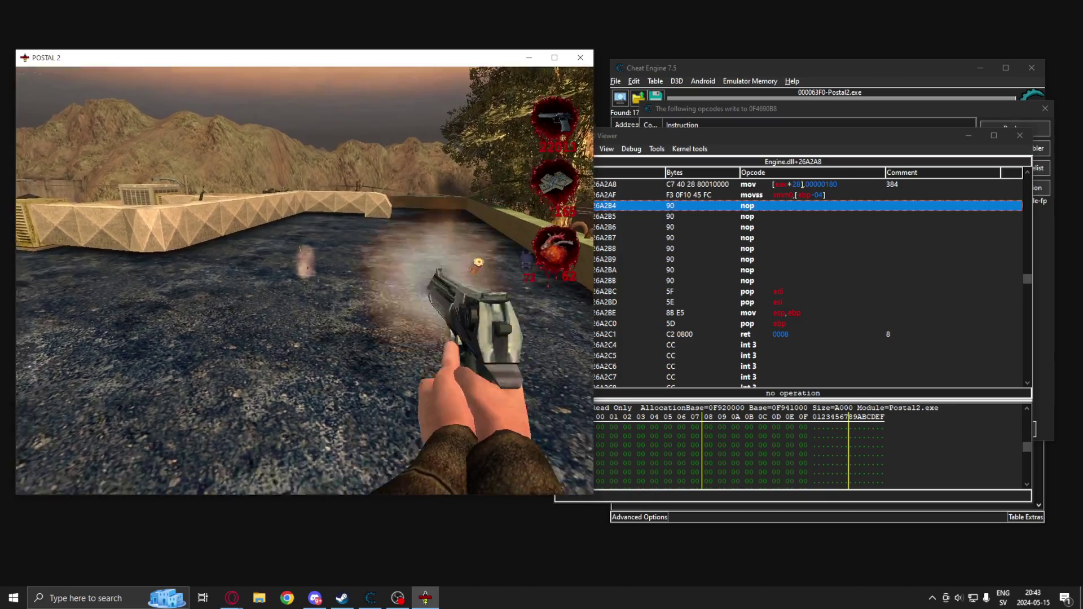
click(305, 281)
click(305, 281)
click(305, 281)
click(305, 281)
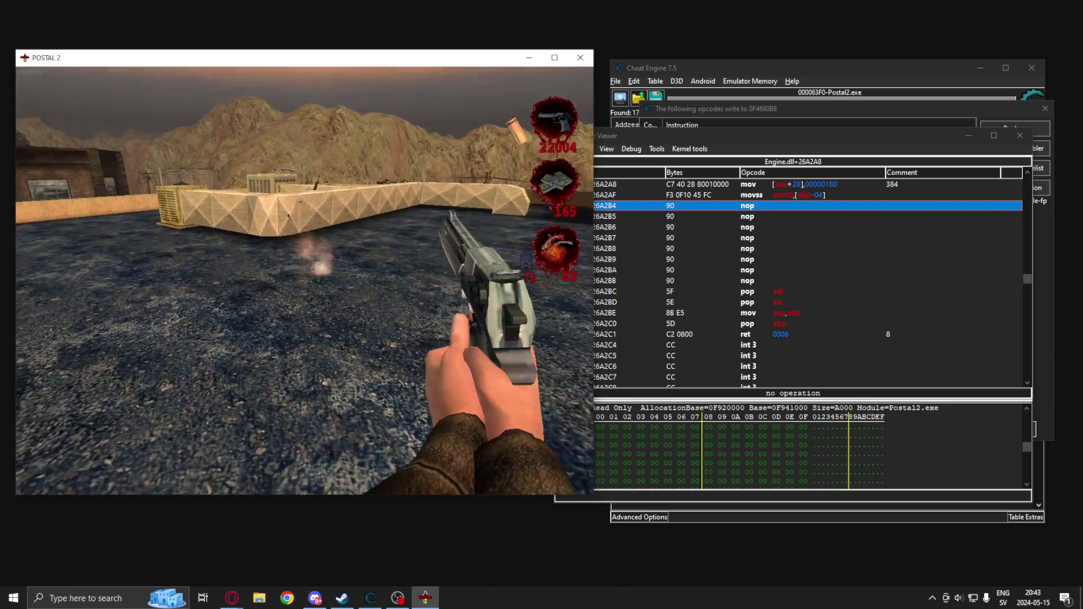
click(305, 281)
click(305, 281)
click(305, 281)
click(305, 281)
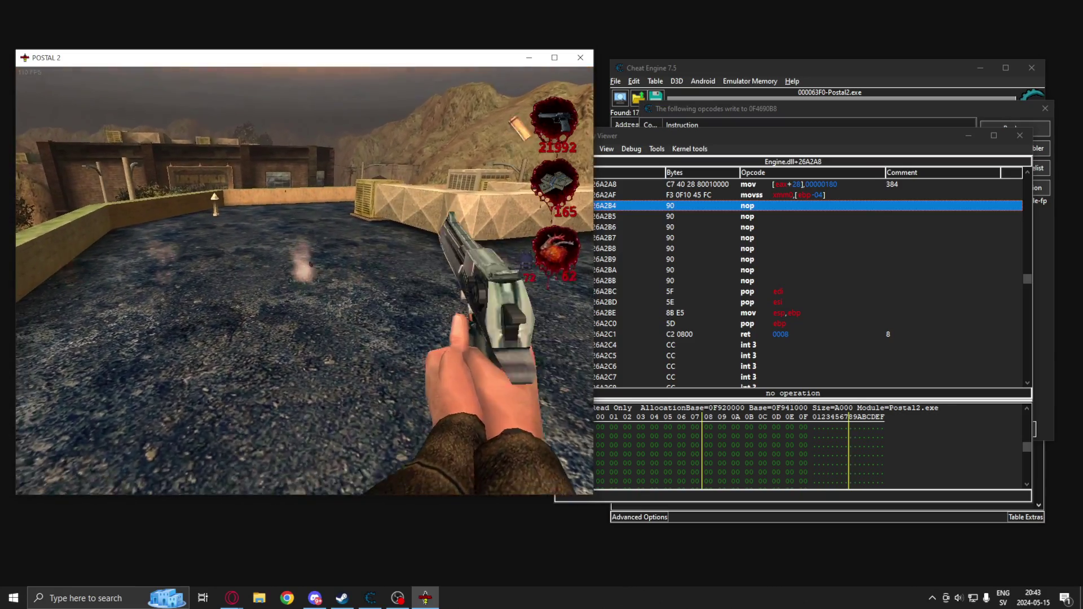
click(305, 281)
click(305, 281)
click(305, 281)
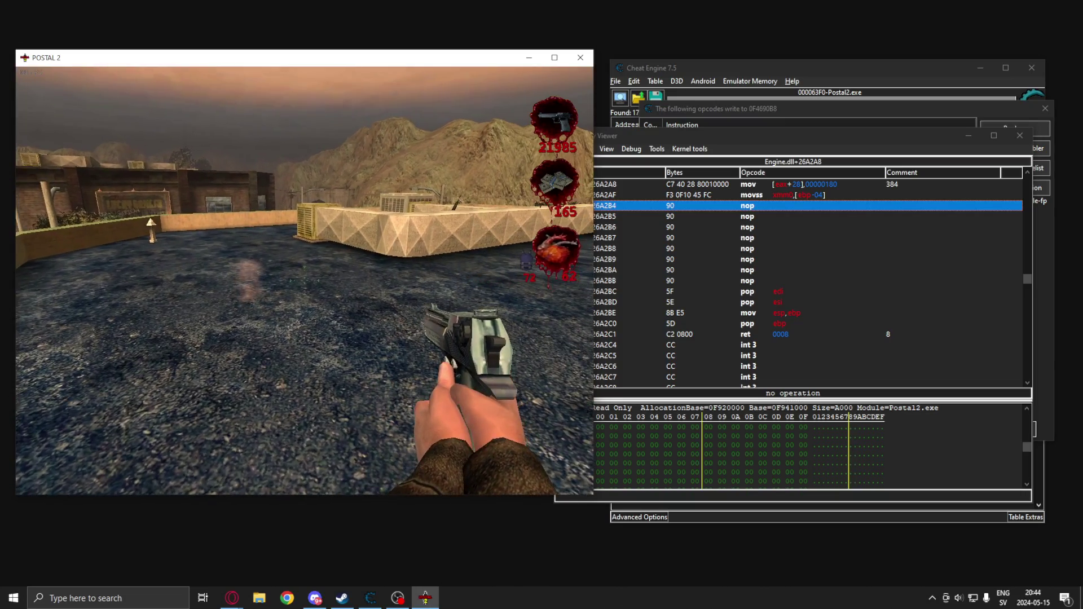
Switch through the shotgun and rifle, test firing them, and return to the pistol
scroll(305, 281, down, 2)
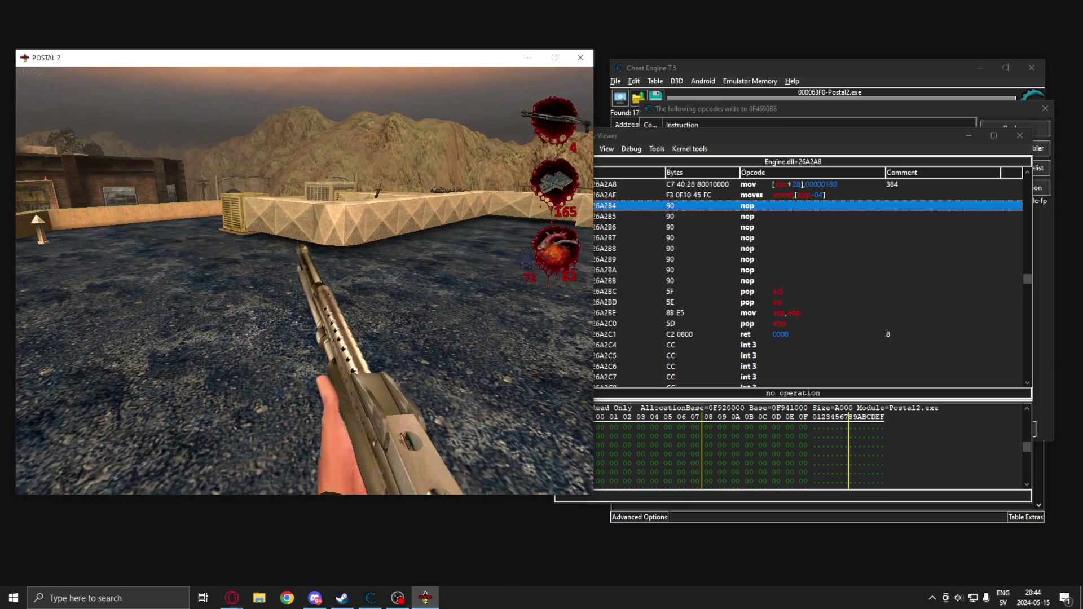
scroll(305, 281, up, 1)
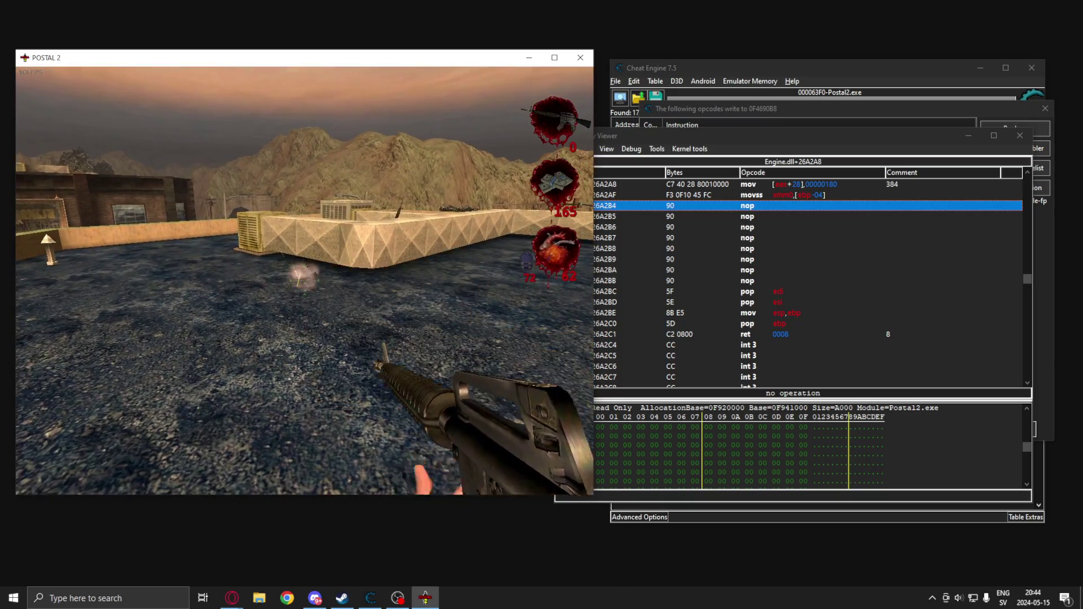
click(304, 281)
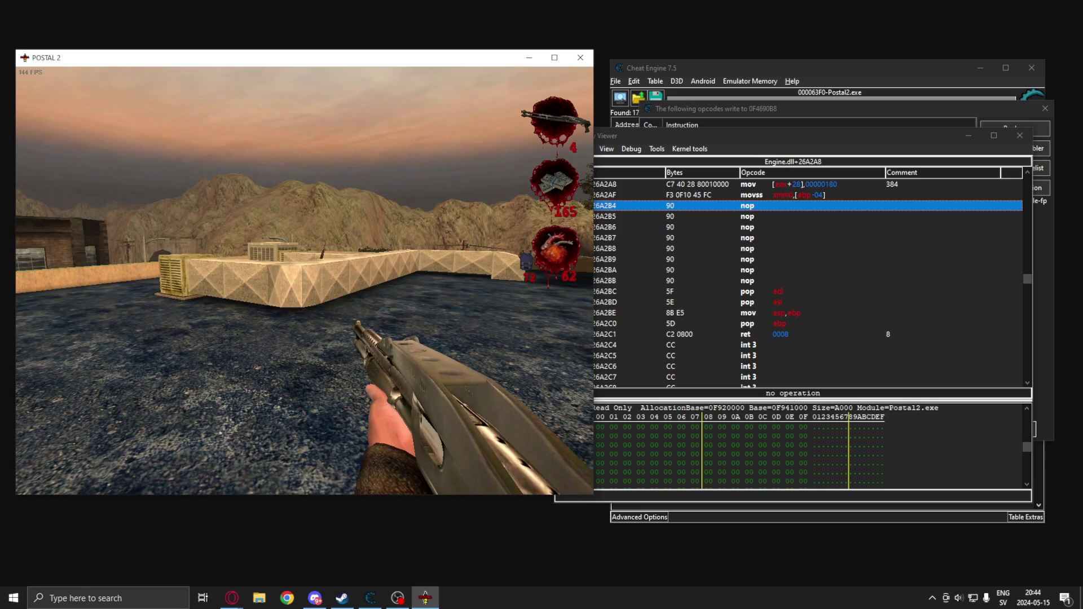
scroll(305, 281, up, 1)
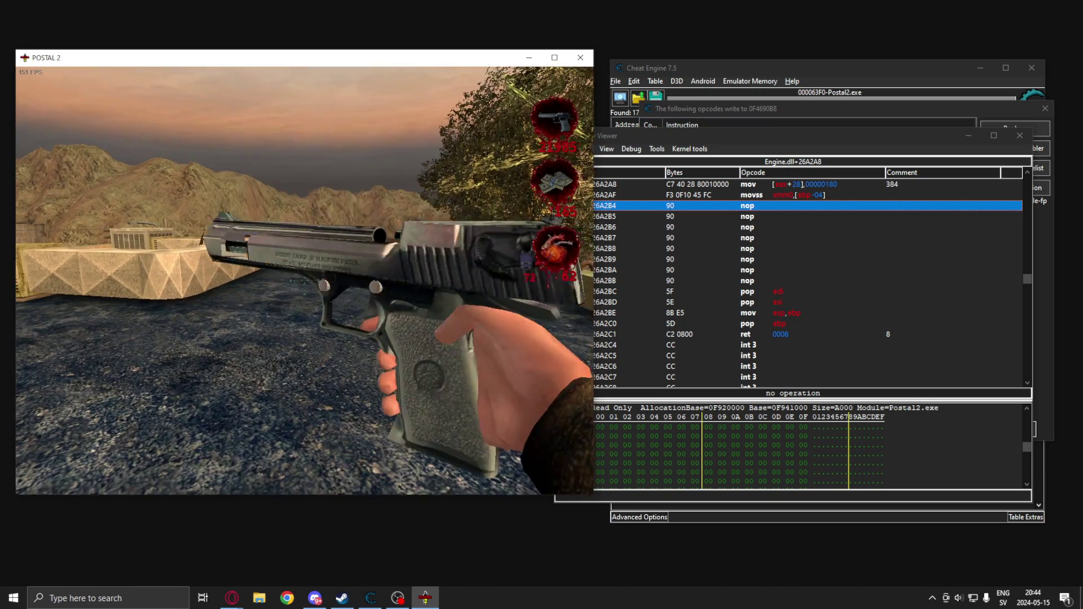
Pause the game, restore the original code at Engine.dll+26A2B4, and replace it again with code that does nothing
key(Escape)
right_click(709, 205)
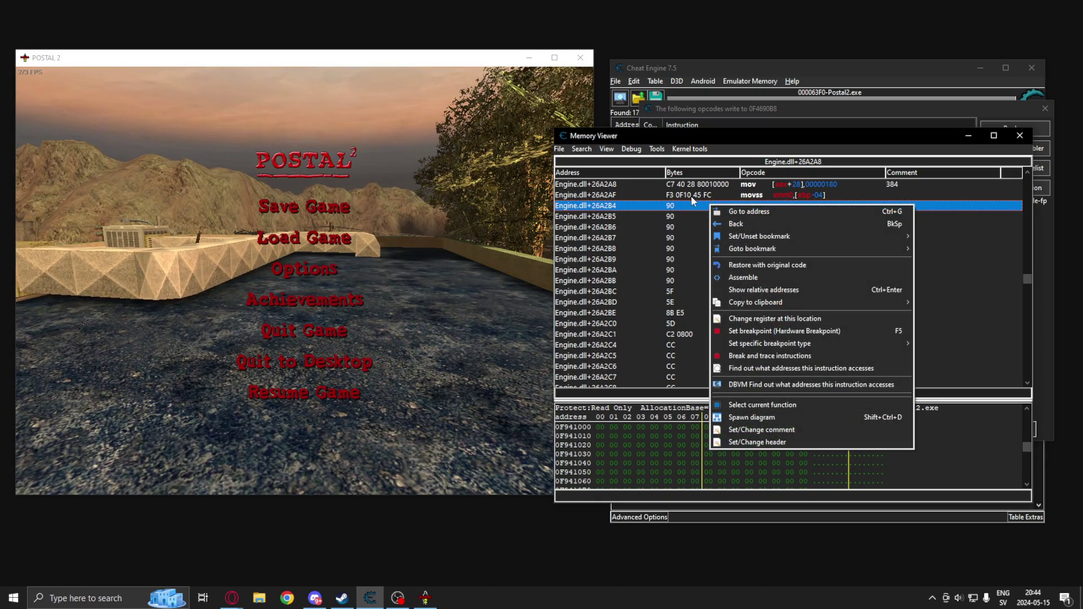
click(765, 266)
click(498, 141)
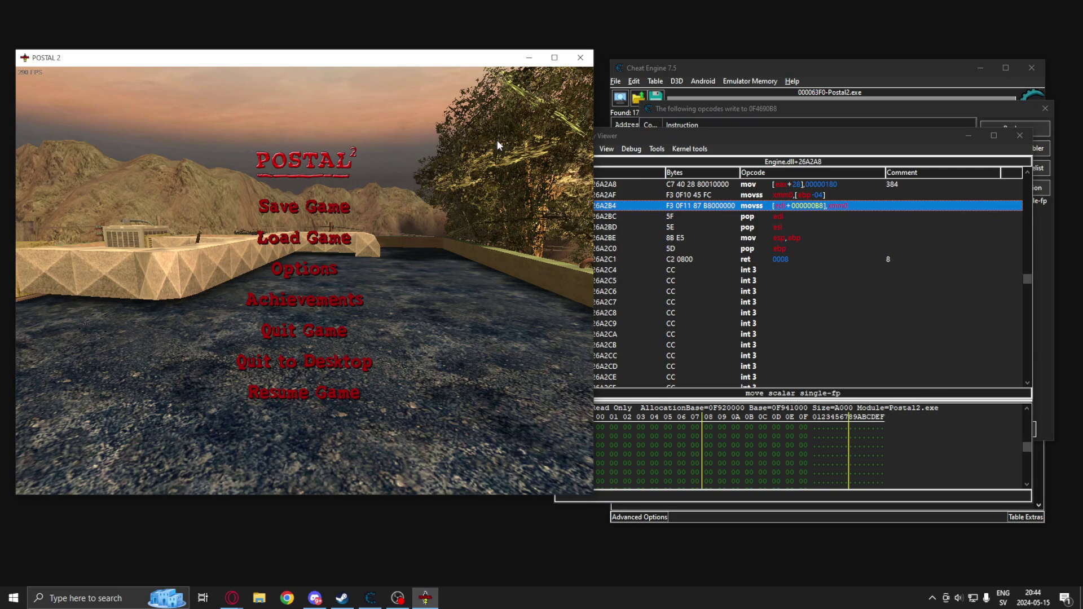
right_click(709, 209)
click(787, 266)
Return to the running game and fire the pistol repeatedly at the wooden wall to recheck the firing rate
click(511, 243)
key(Escape)
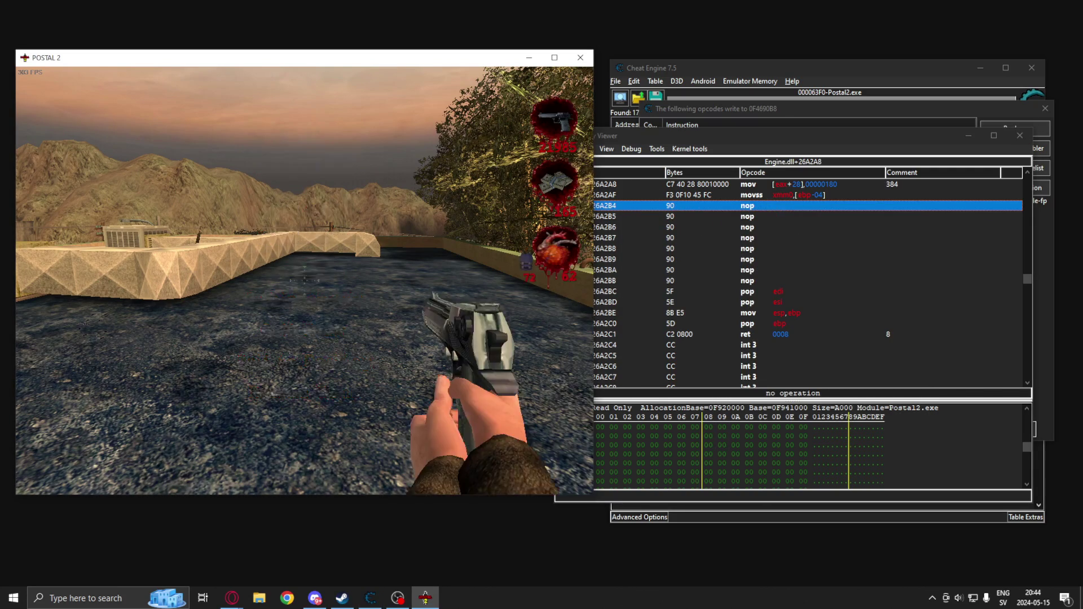
click(305, 281)
click(304, 281)
click(304, 281)
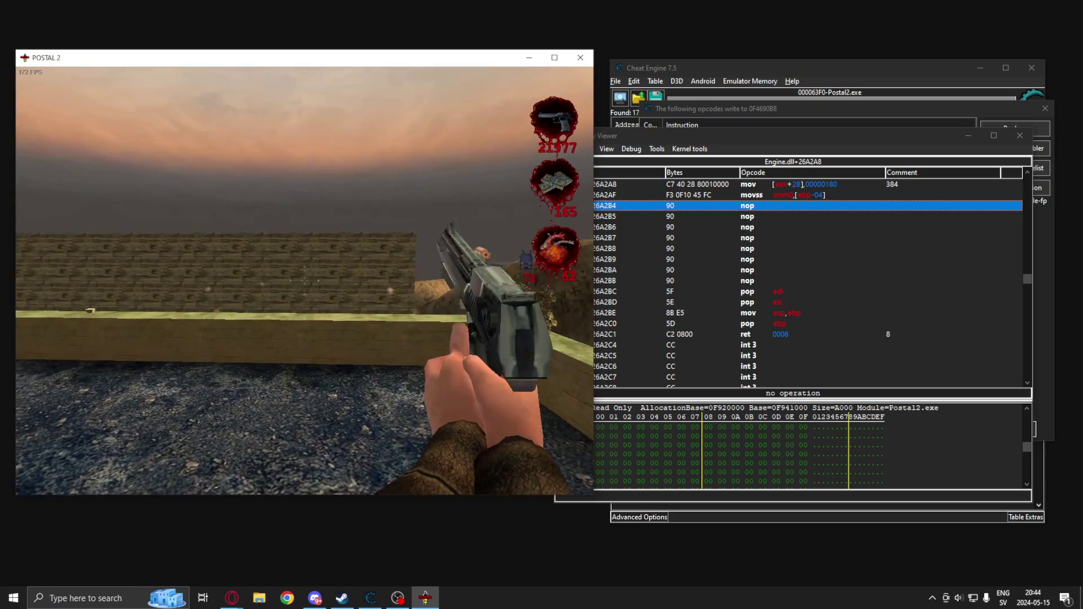
click(305, 281)
click(305, 281)
click(305, 281)
click(305, 281)
click(305, 280)
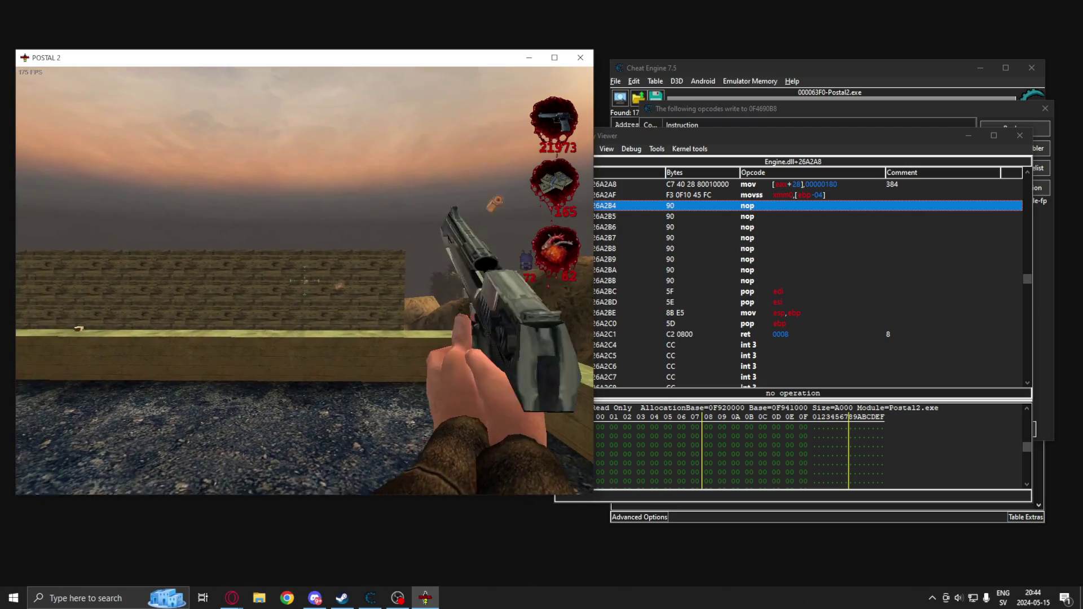
click(304, 281)
click(305, 281)
click(305, 281)
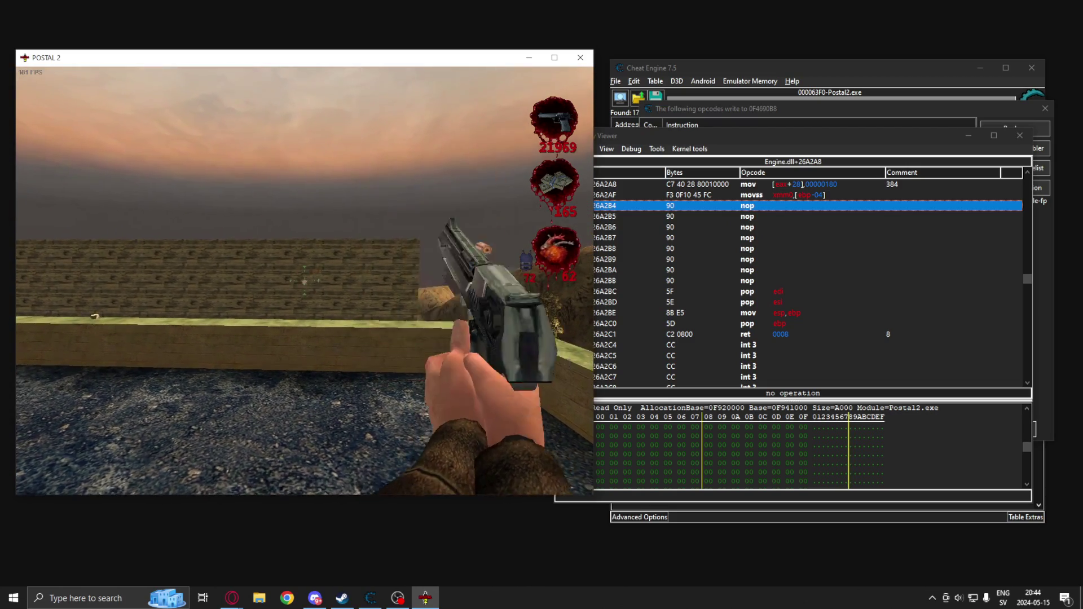
click(305, 280)
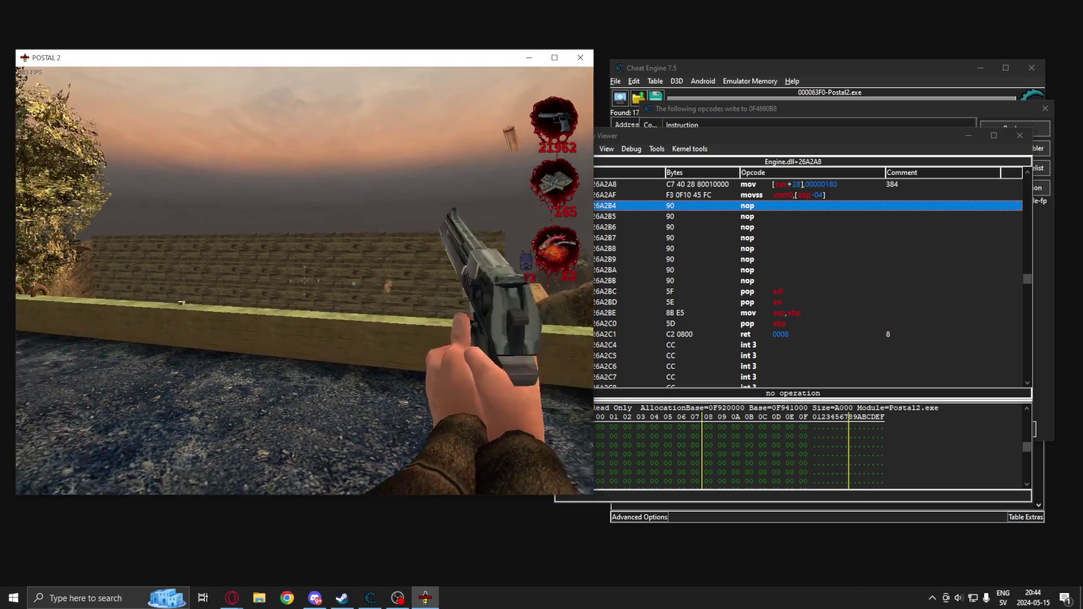